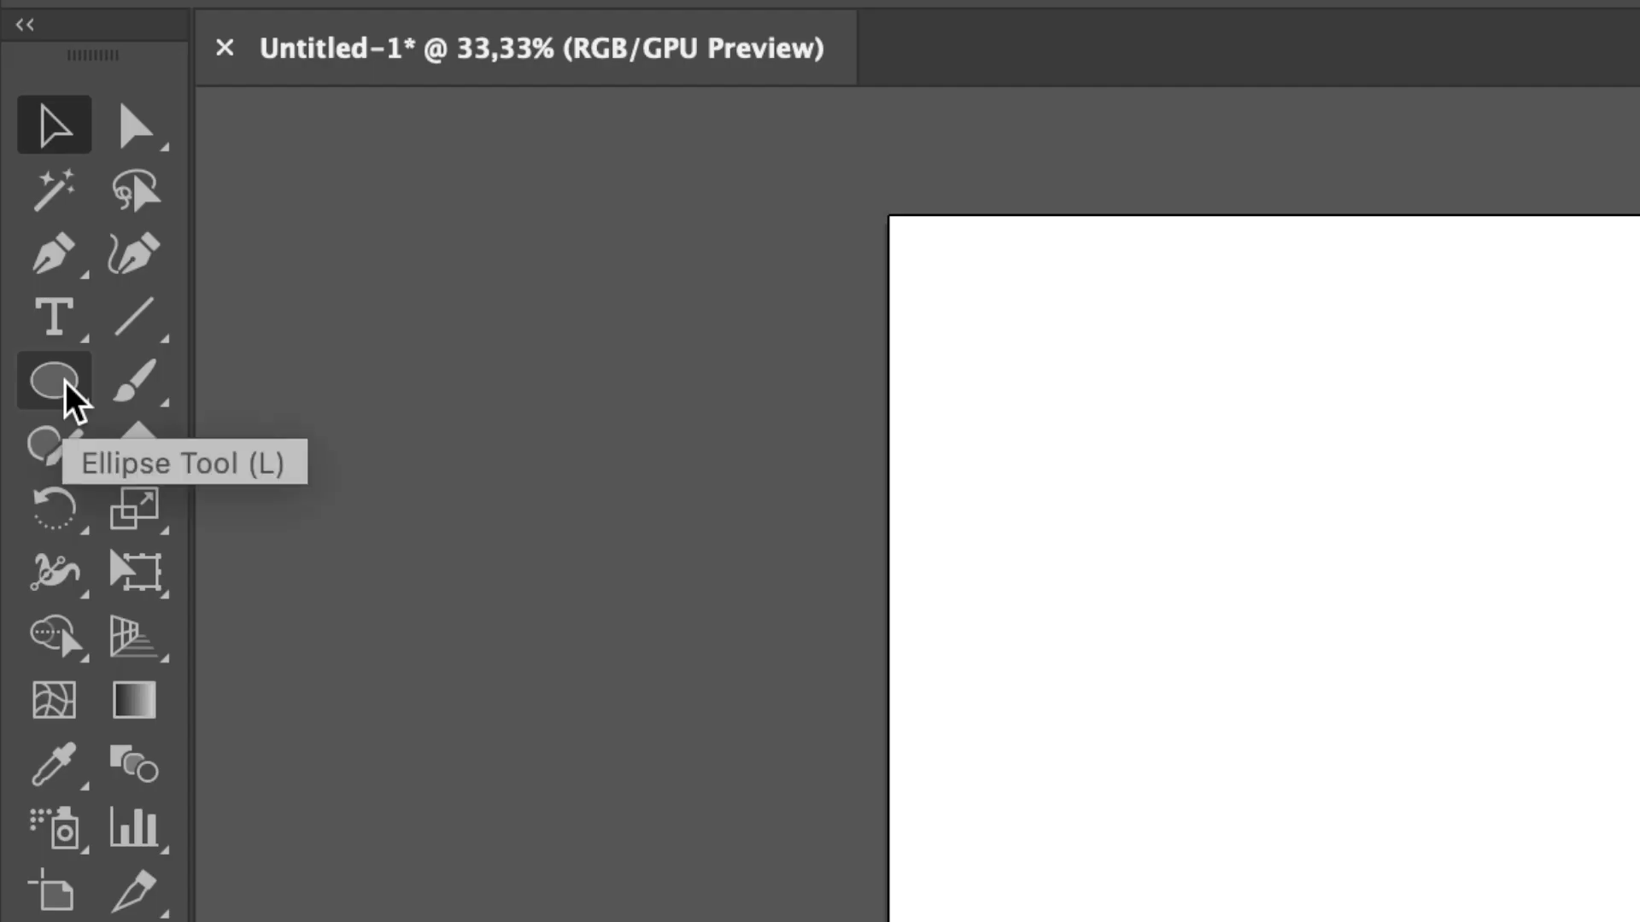
# Step: Draw a large red circle filling most of the artboard and select it
pyautogui.click(106, 243)
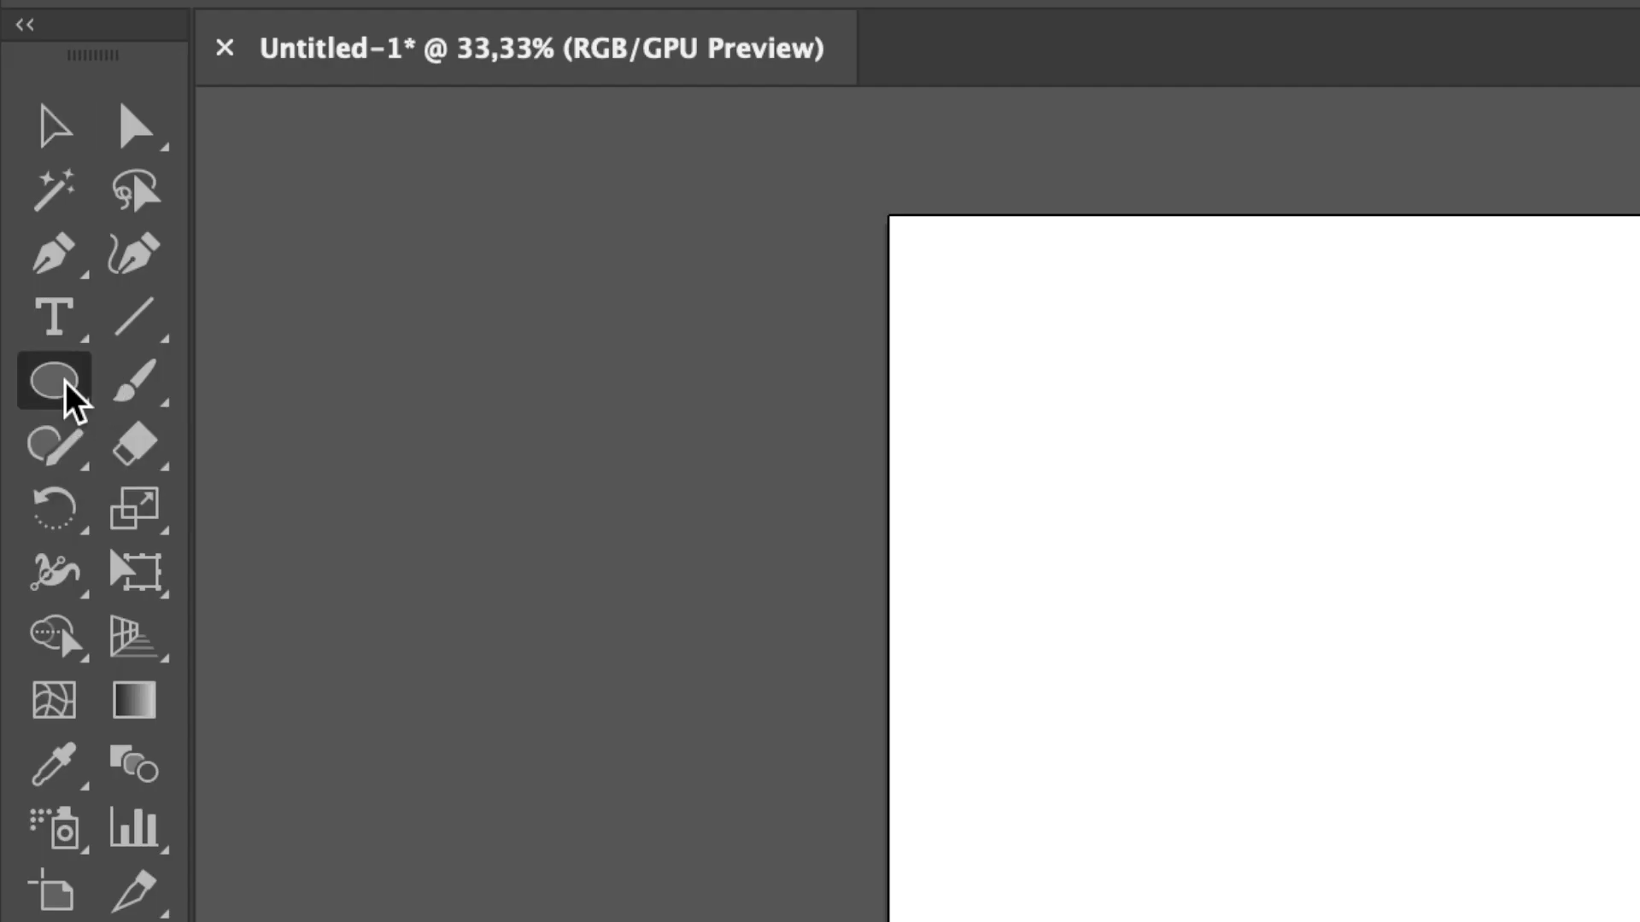
pyautogui.moveTo(751, 502); pyautogui.dragTo(1039, 632)
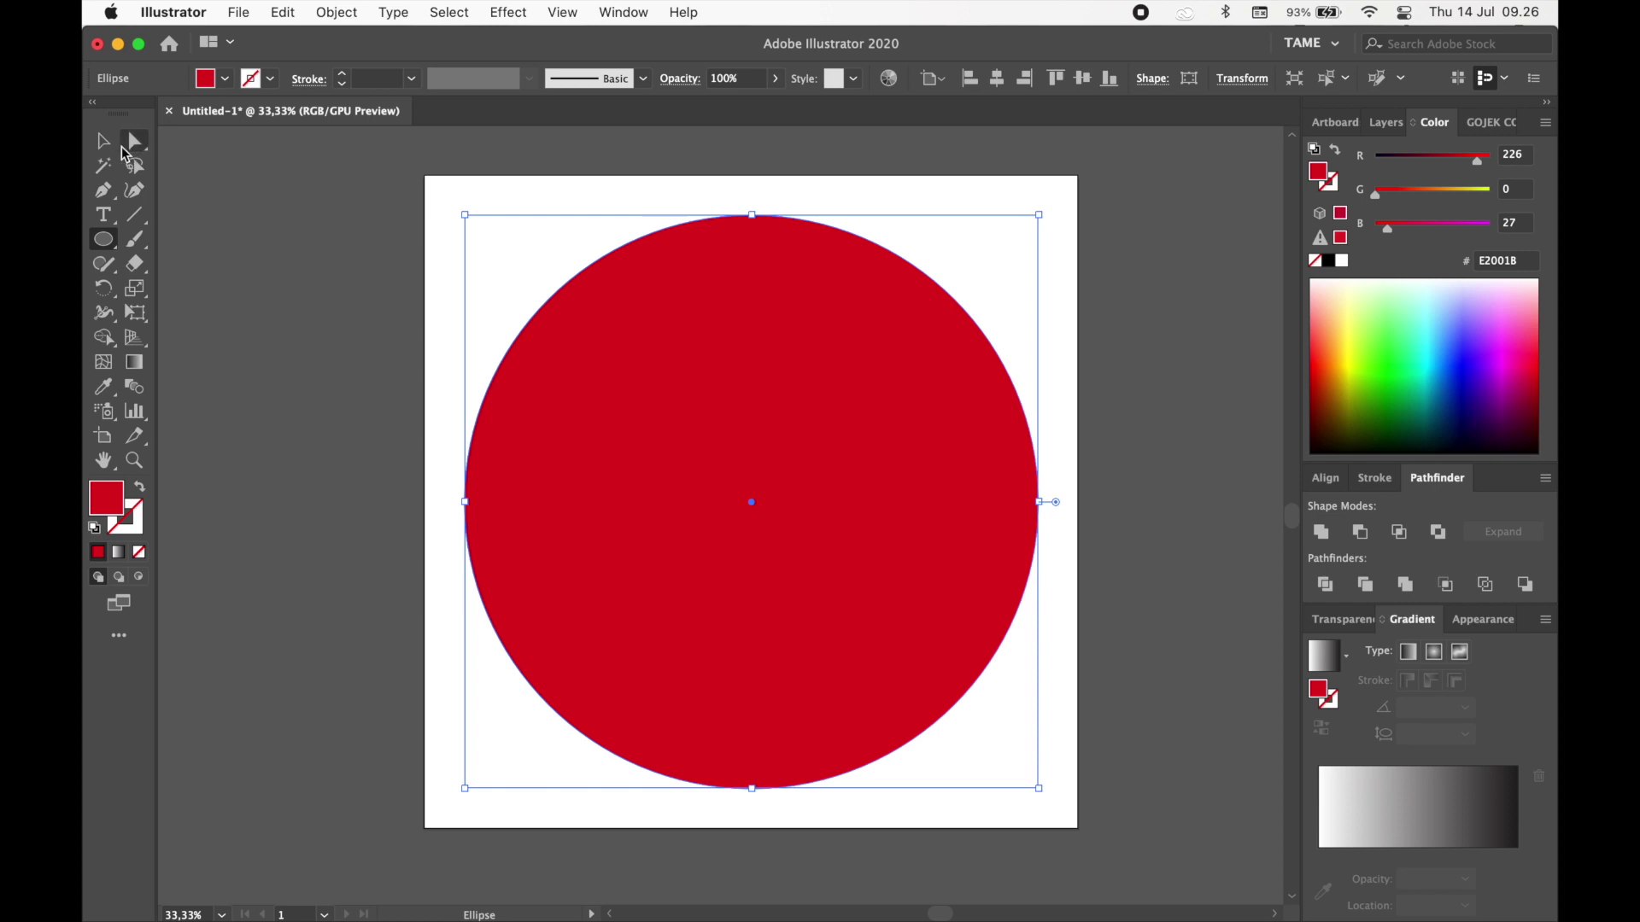
pyautogui.click(102, 141)
pyautogui.click(1077, 321)
pyautogui.click(894, 404)
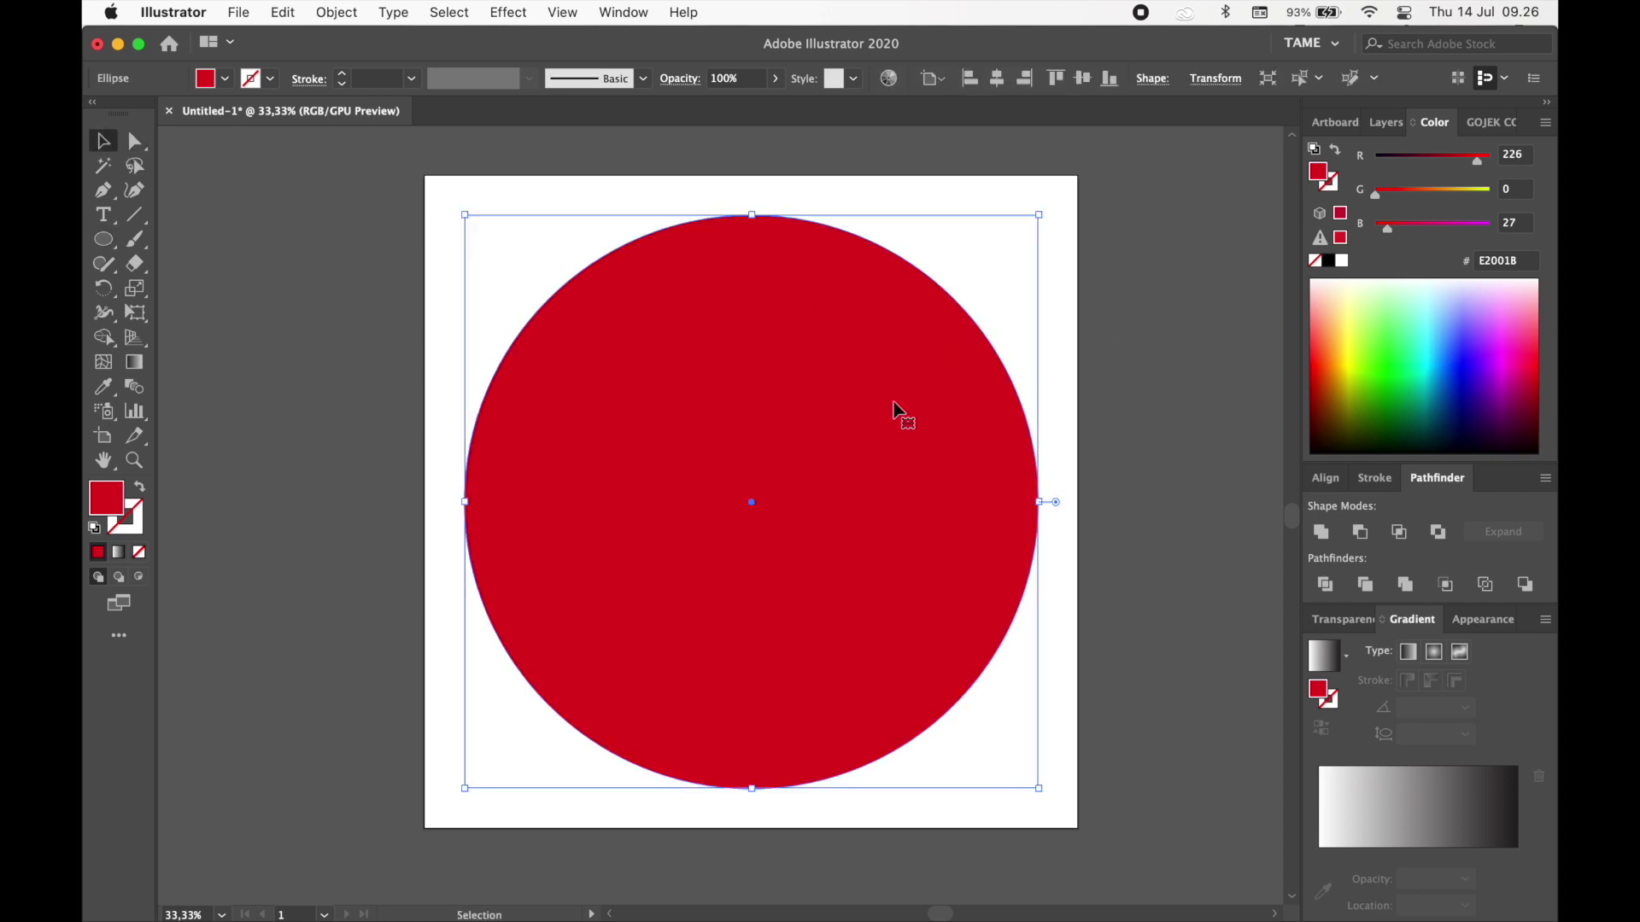
# Step: Scale a smaller concentric copy of the red circle inward and select it
pyautogui.press('super')
pyautogui.moveTo(1041, 217); pyautogui.dragTo(997, 276)
pyautogui.click(1090, 274)
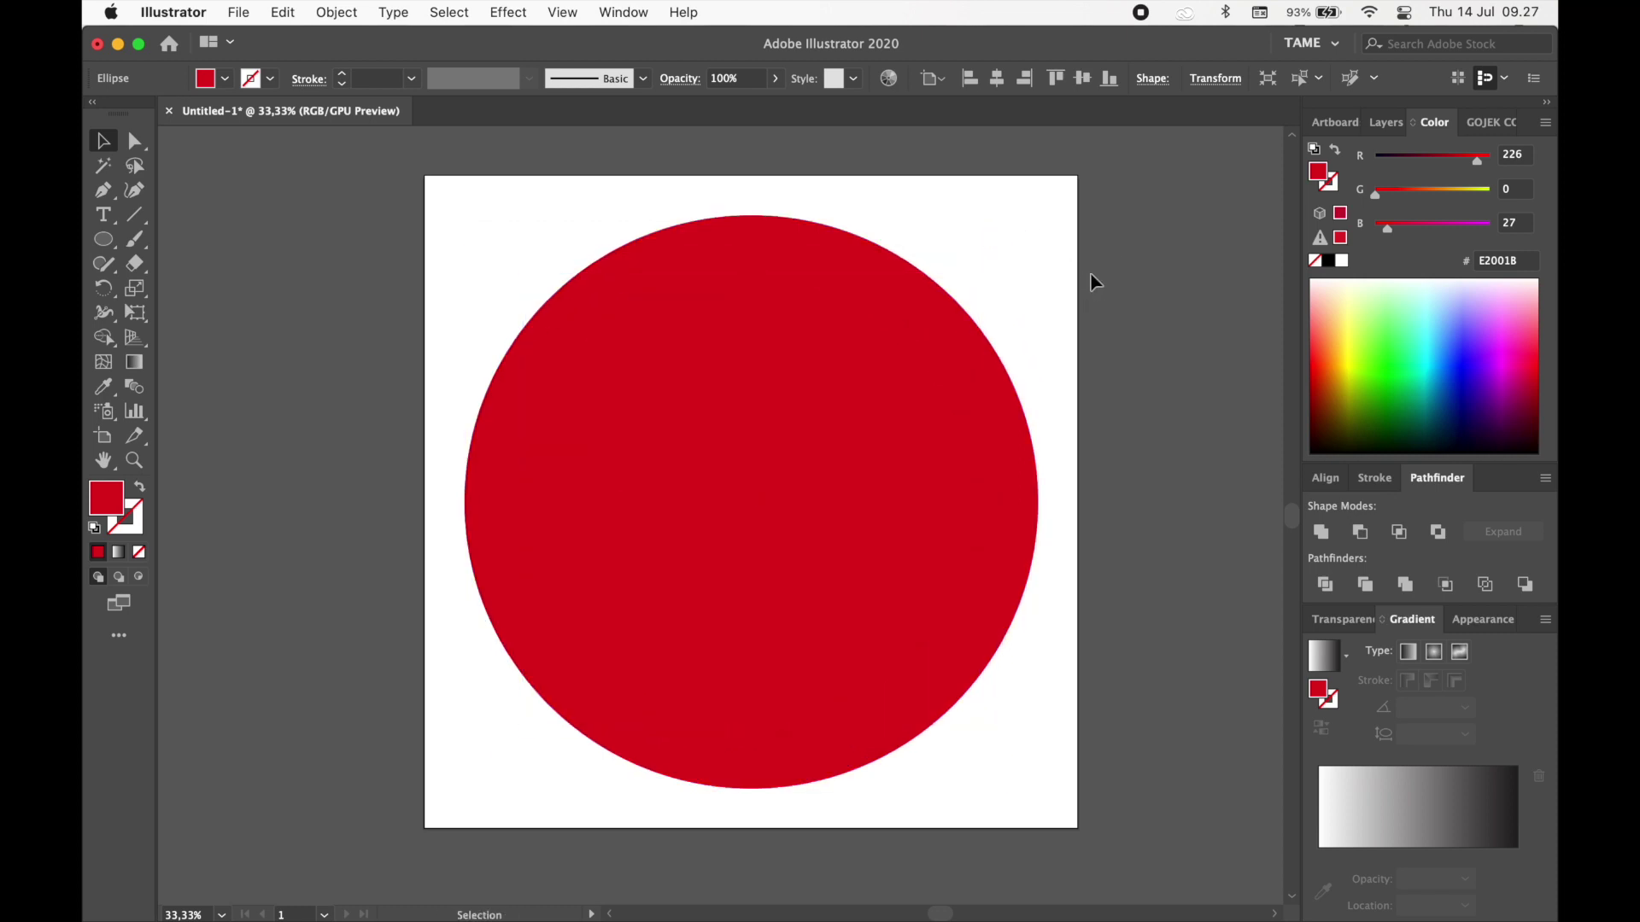
pyautogui.click(879, 450)
# Step: Fill the inner circle blue #0B00E0, then marquee-select both circles
pyautogui.doubleClick(102, 504)
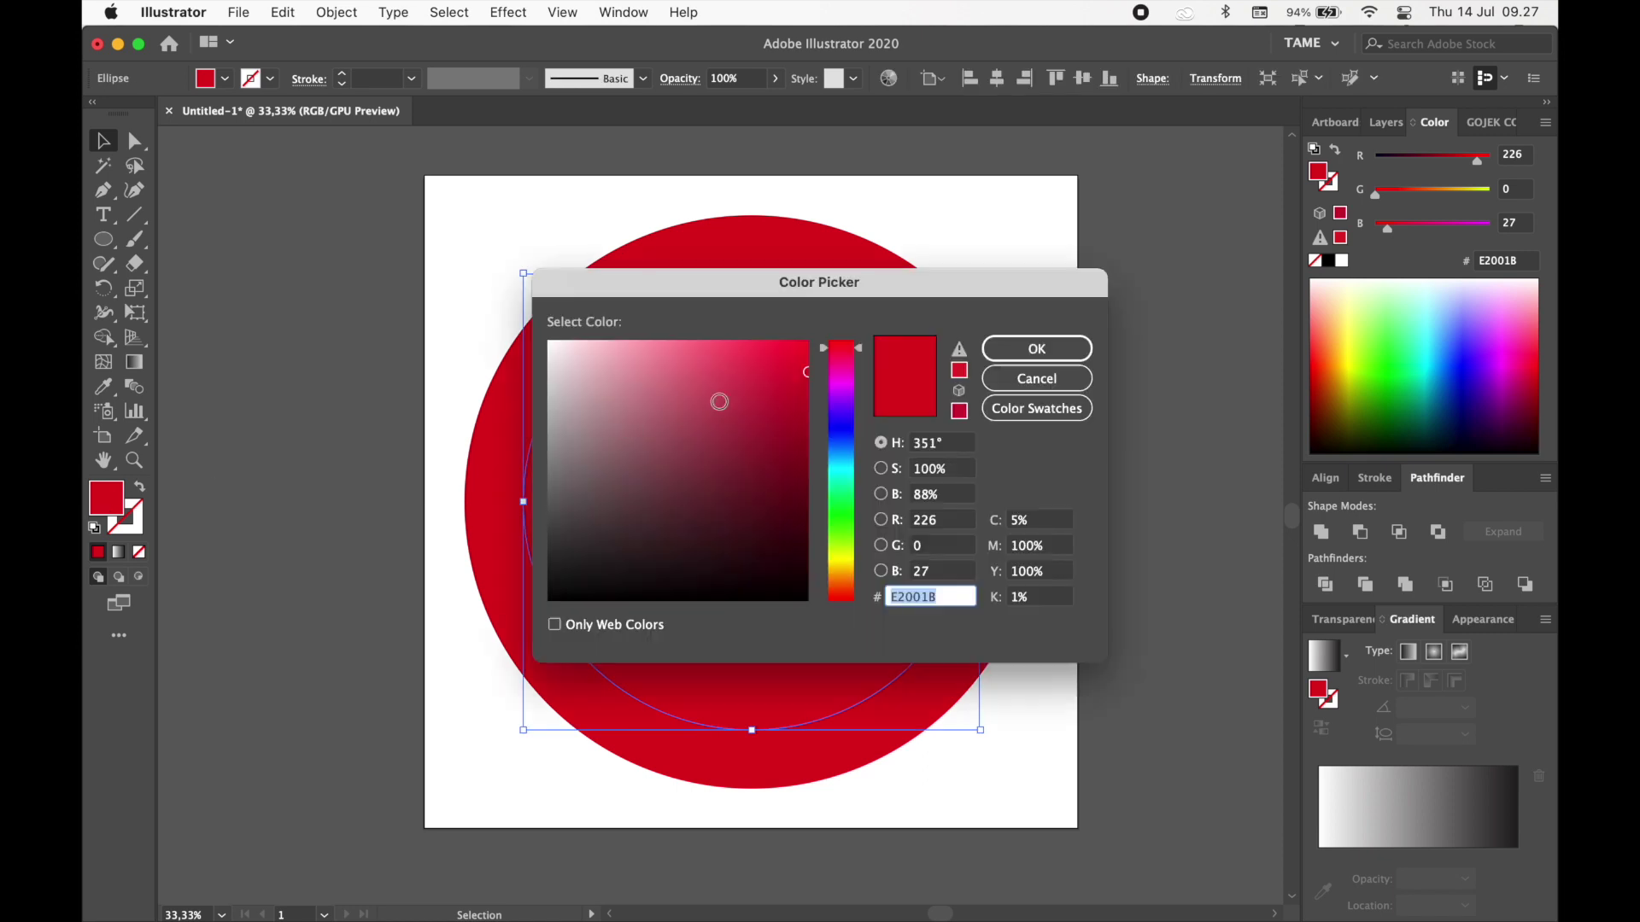
pyautogui.click(842, 425)
pyautogui.click(1032, 347)
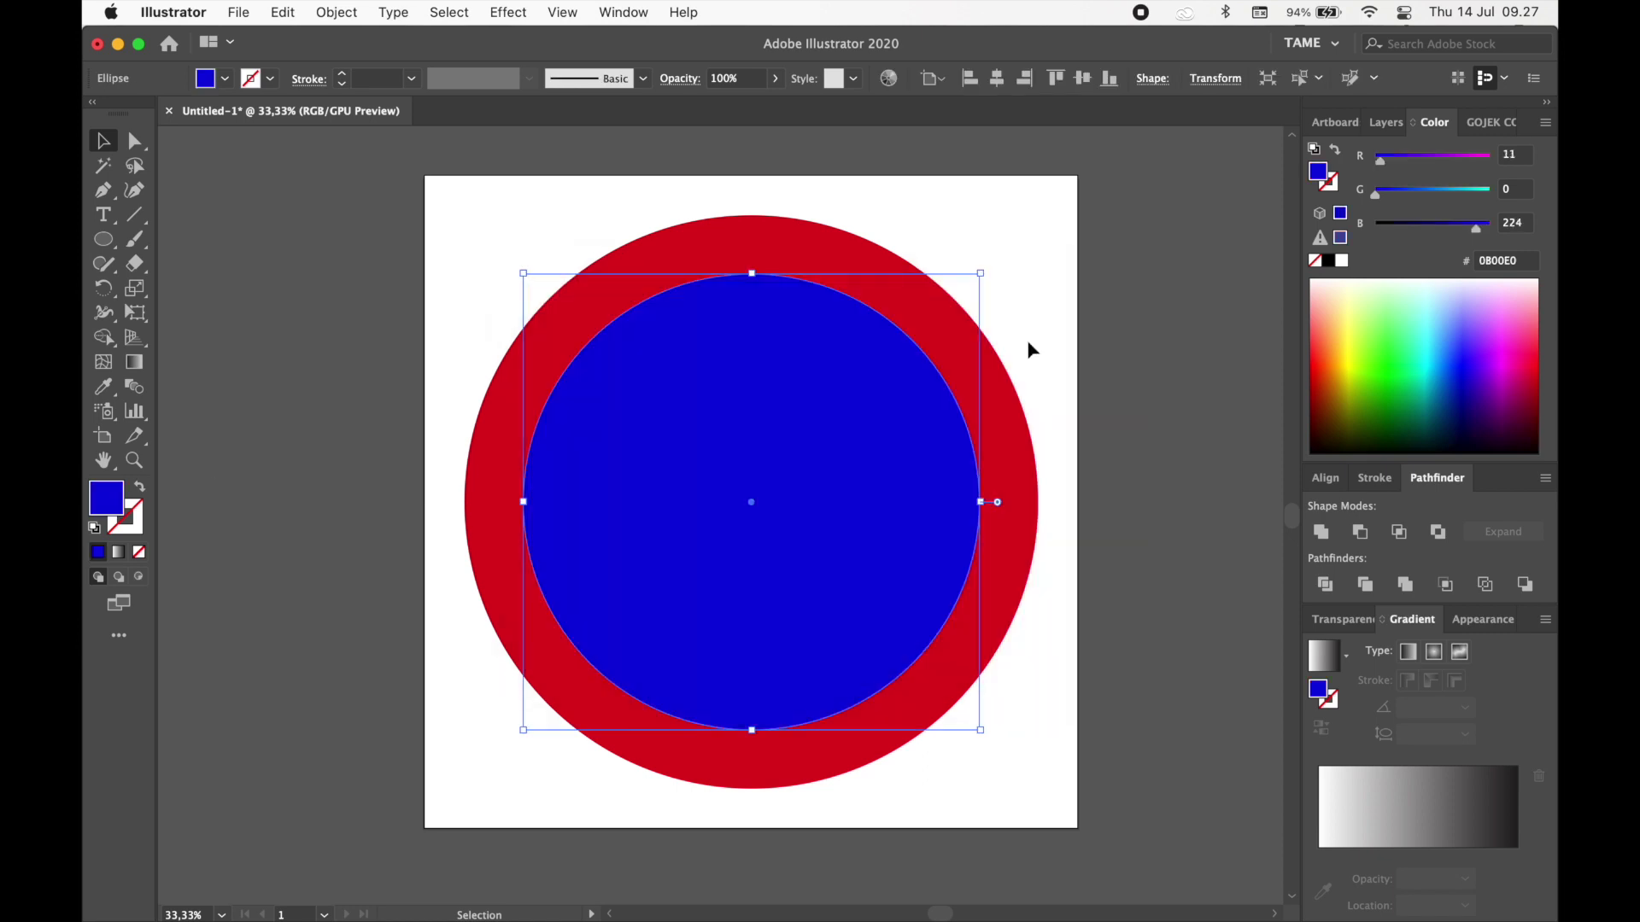
pyautogui.click(1115, 343)
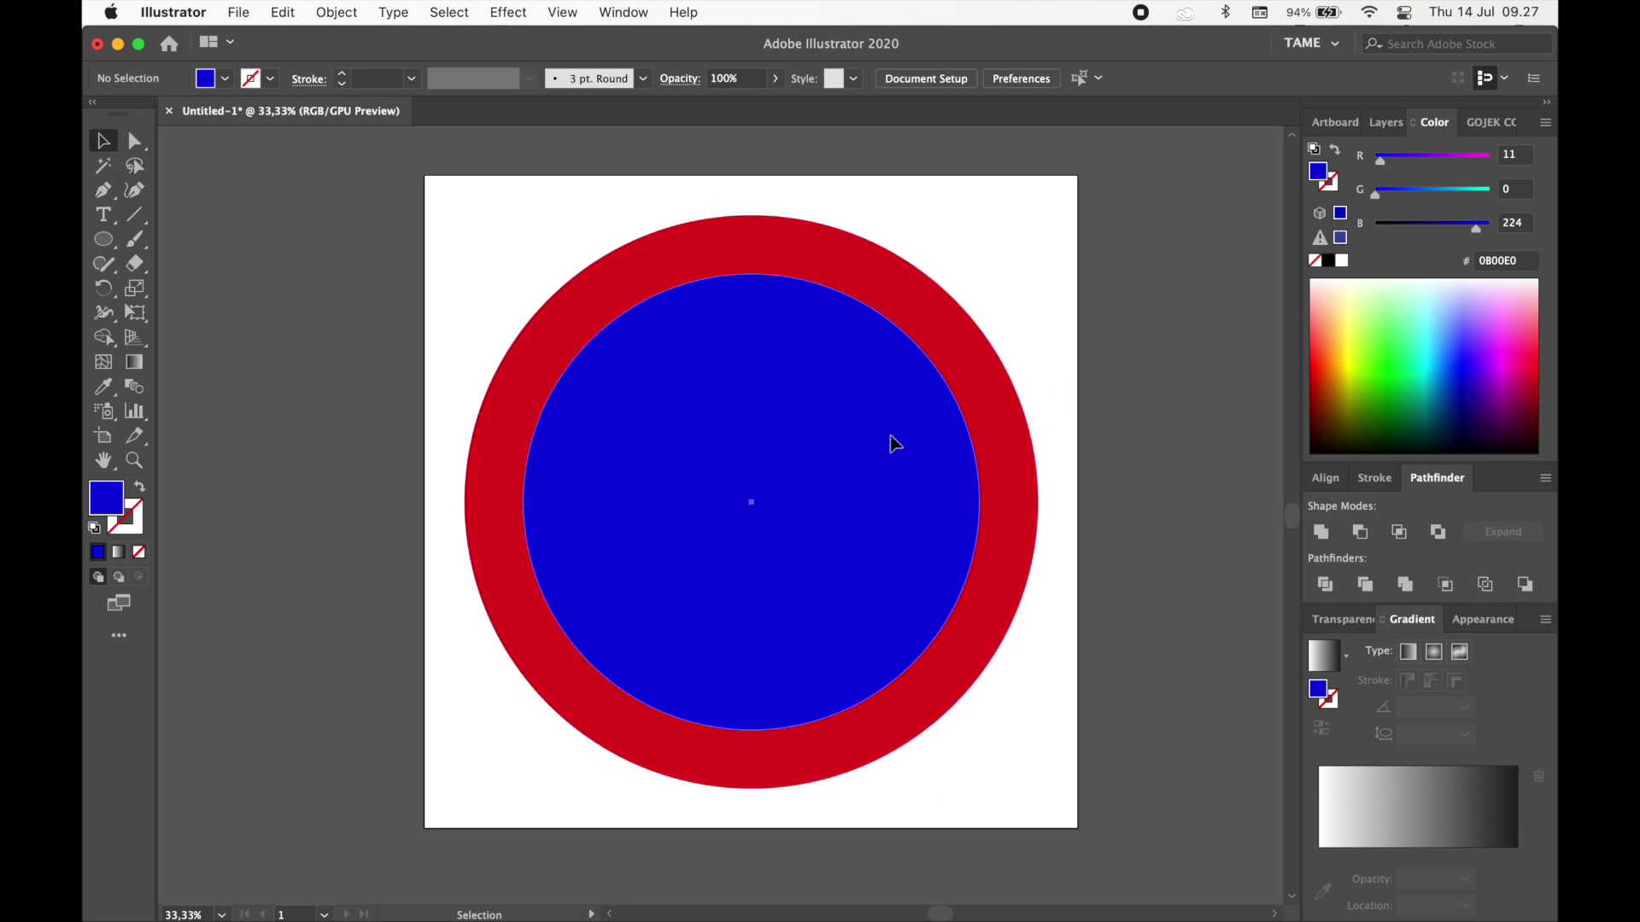
pyautogui.click(898, 445)
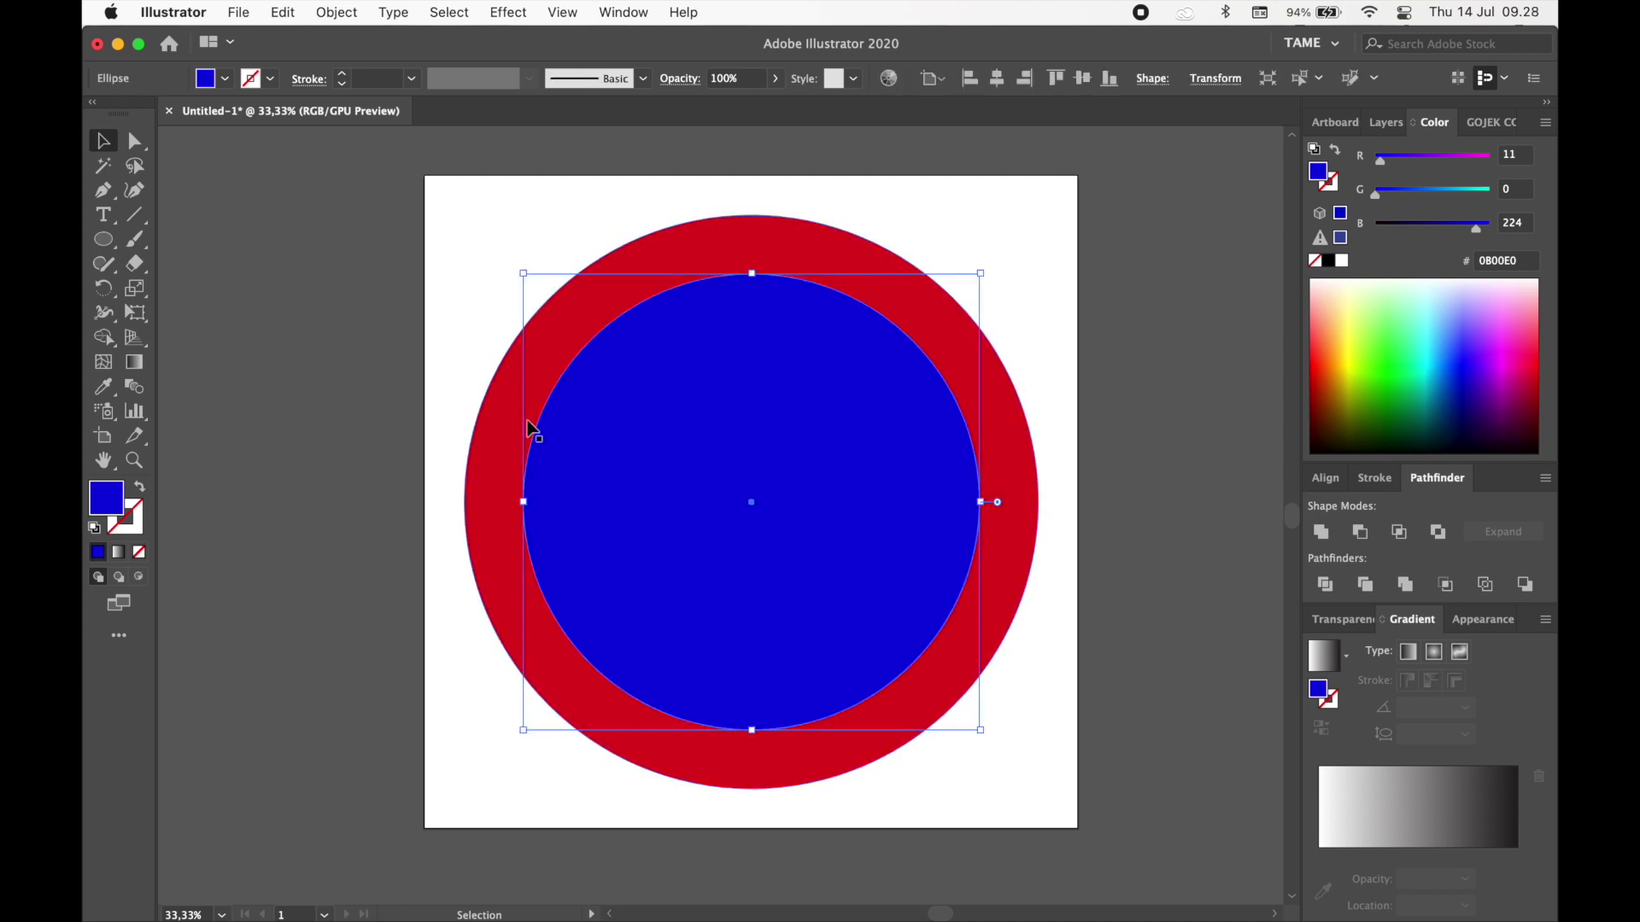
pyautogui.moveTo(1124, 468); pyautogui.dragTo(632, 384)
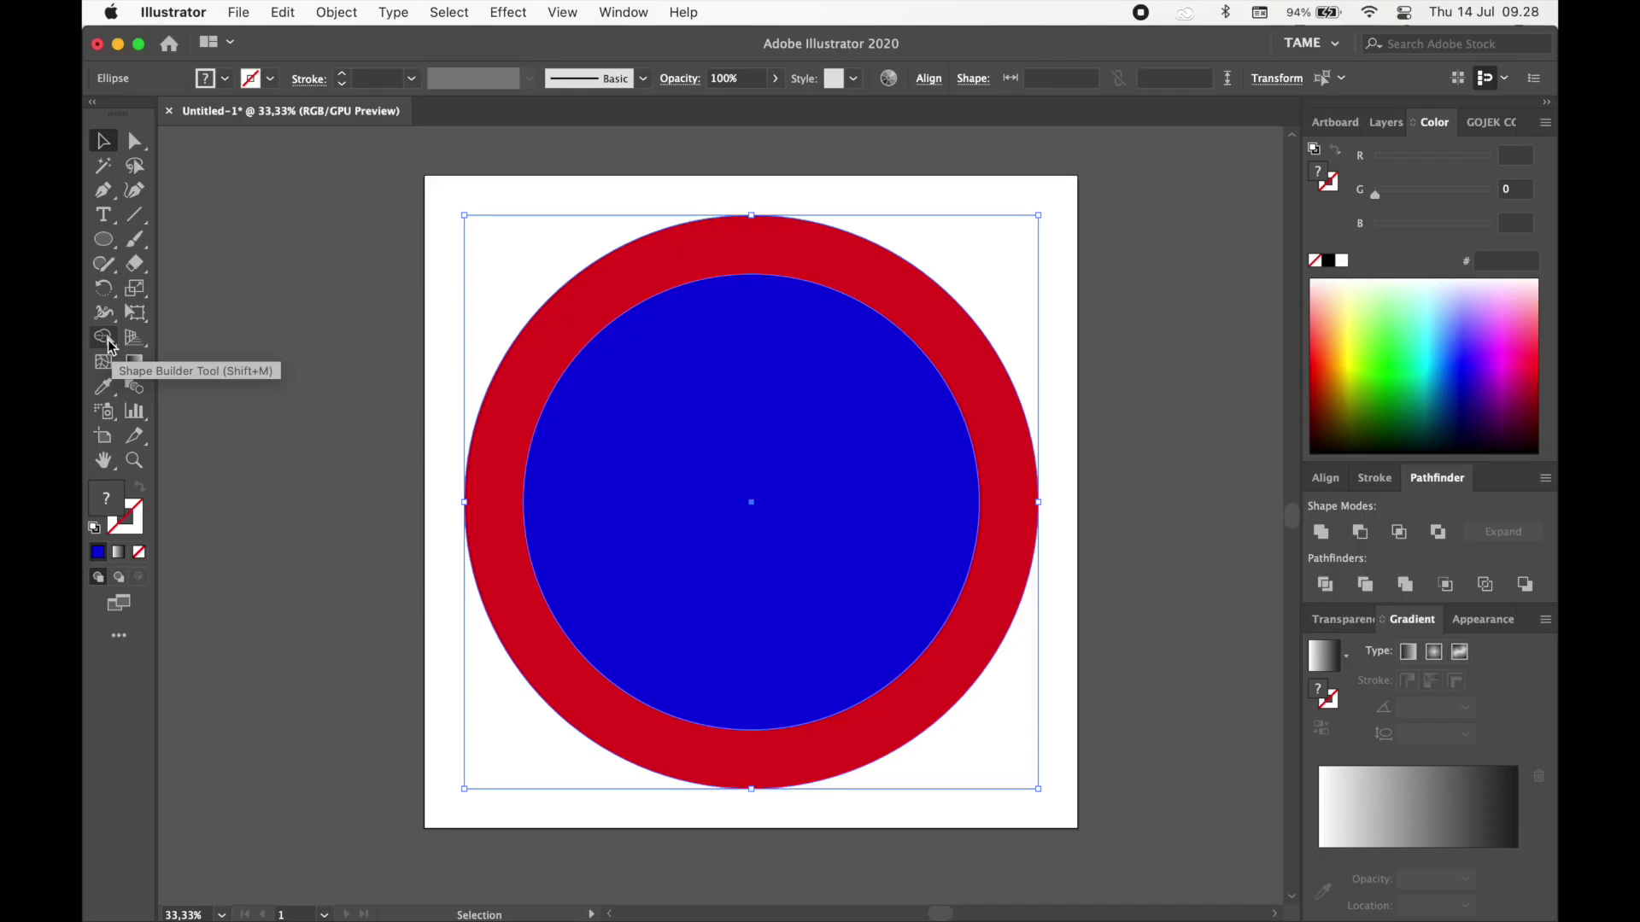
# Step: Remove the inner circle with Shape Builder, leaving an empty-centred red ring, and deselect
pyautogui.click(110, 342)
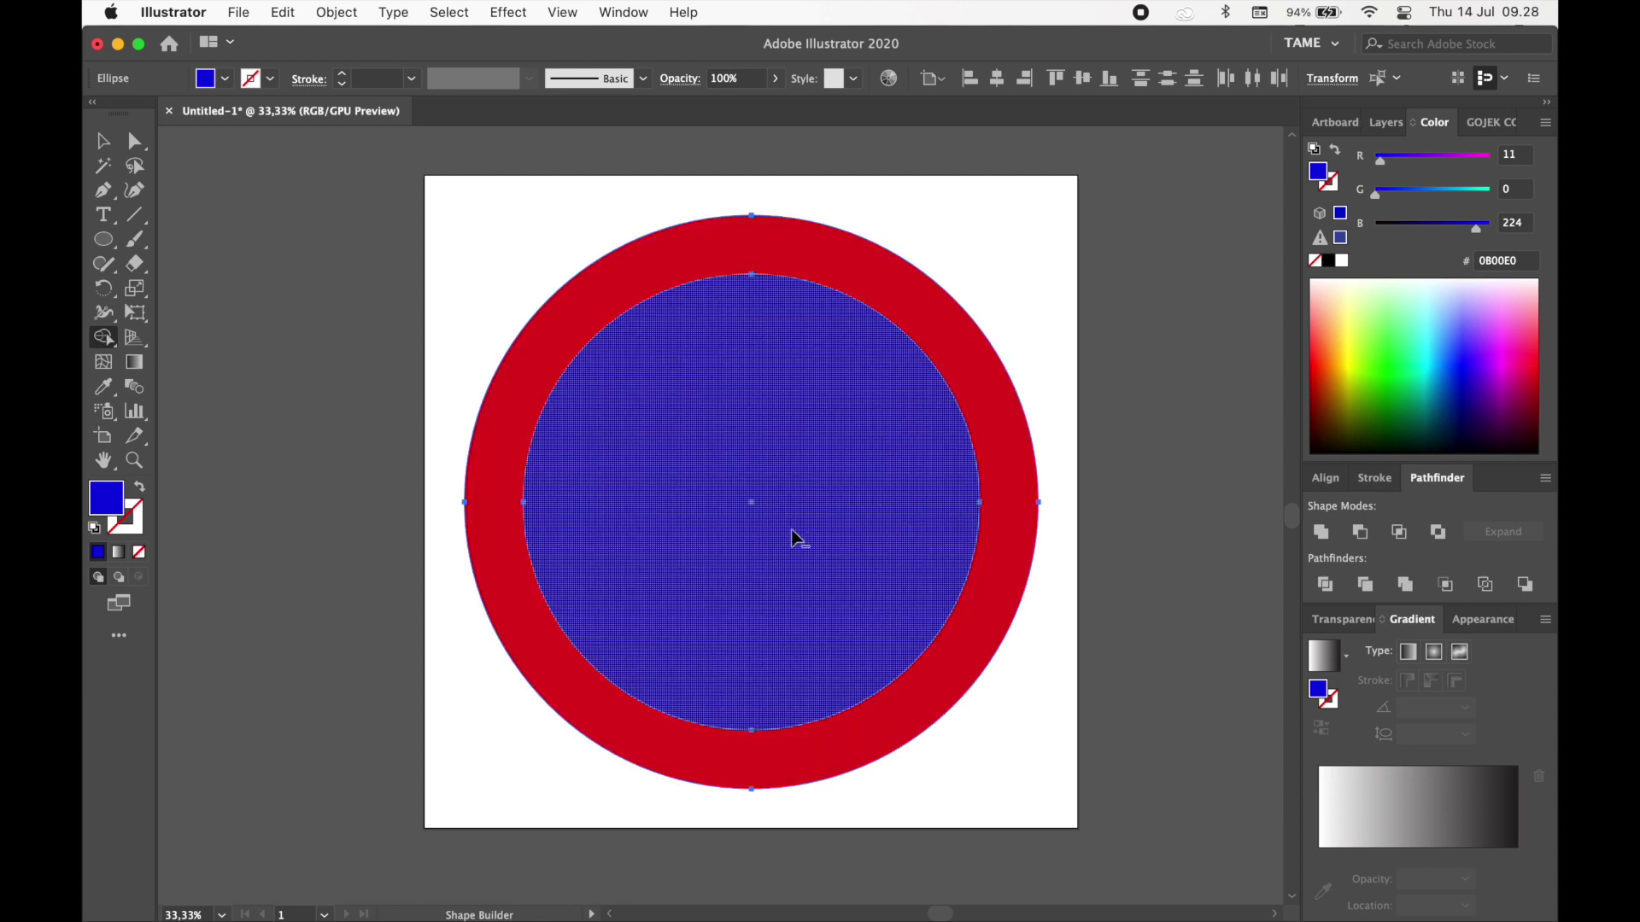
pyautogui.keyDown('alt'); pyautogui.click(807, 468); pyautogui.keyUp('alt')
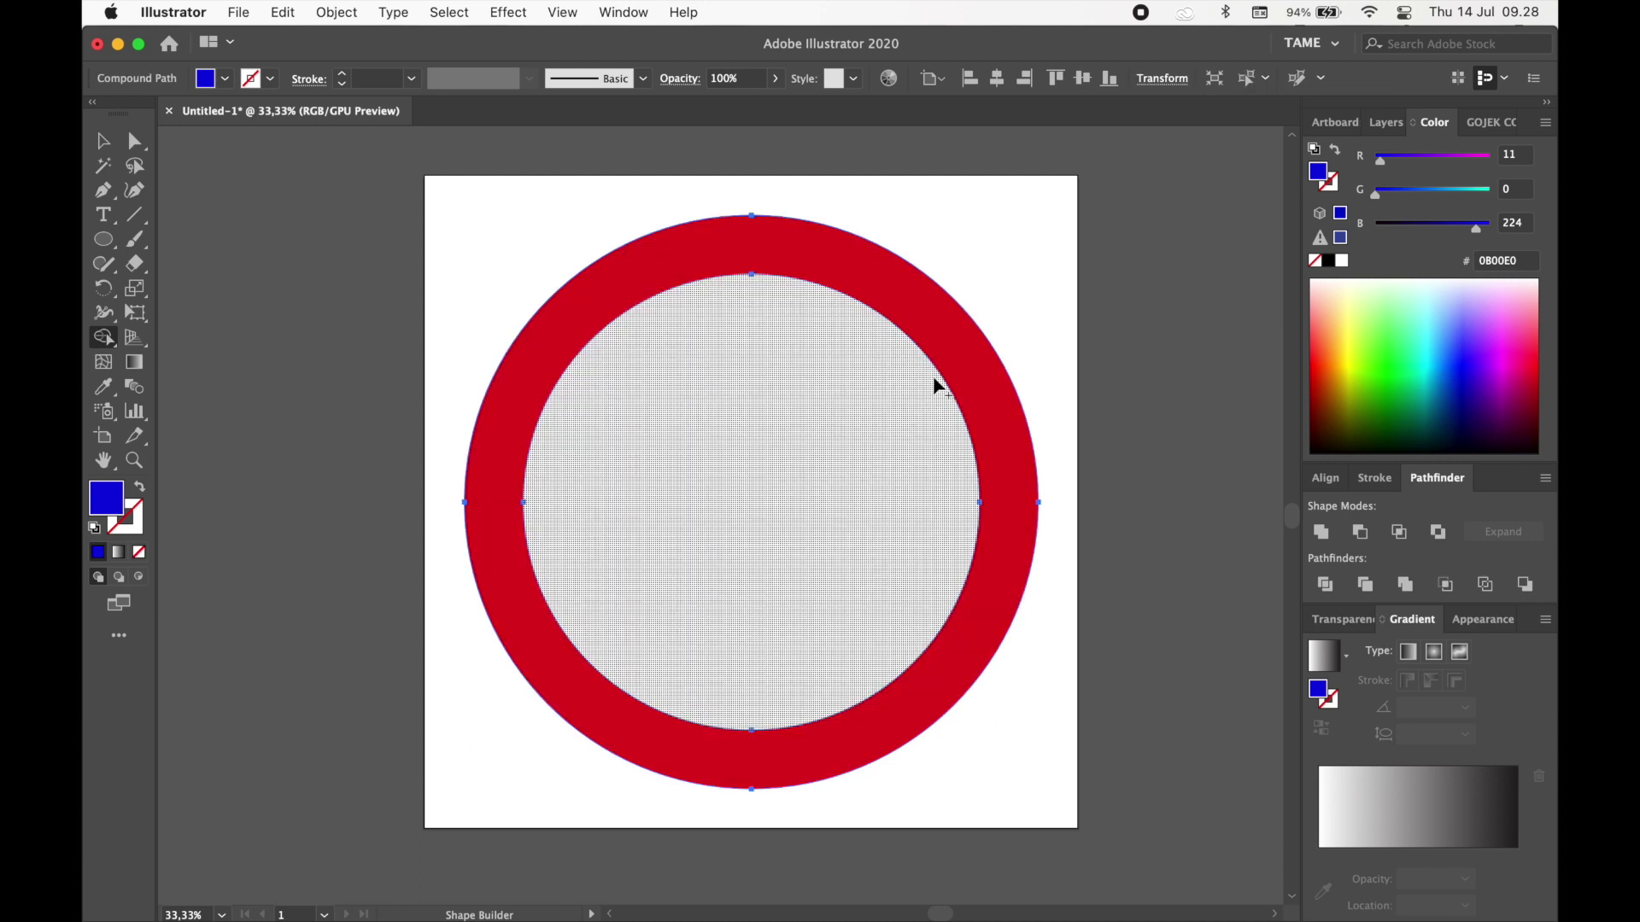
pyautogui.press('v')
pyautogui.click(702, 253)
pyautogui.click(1136, 351)
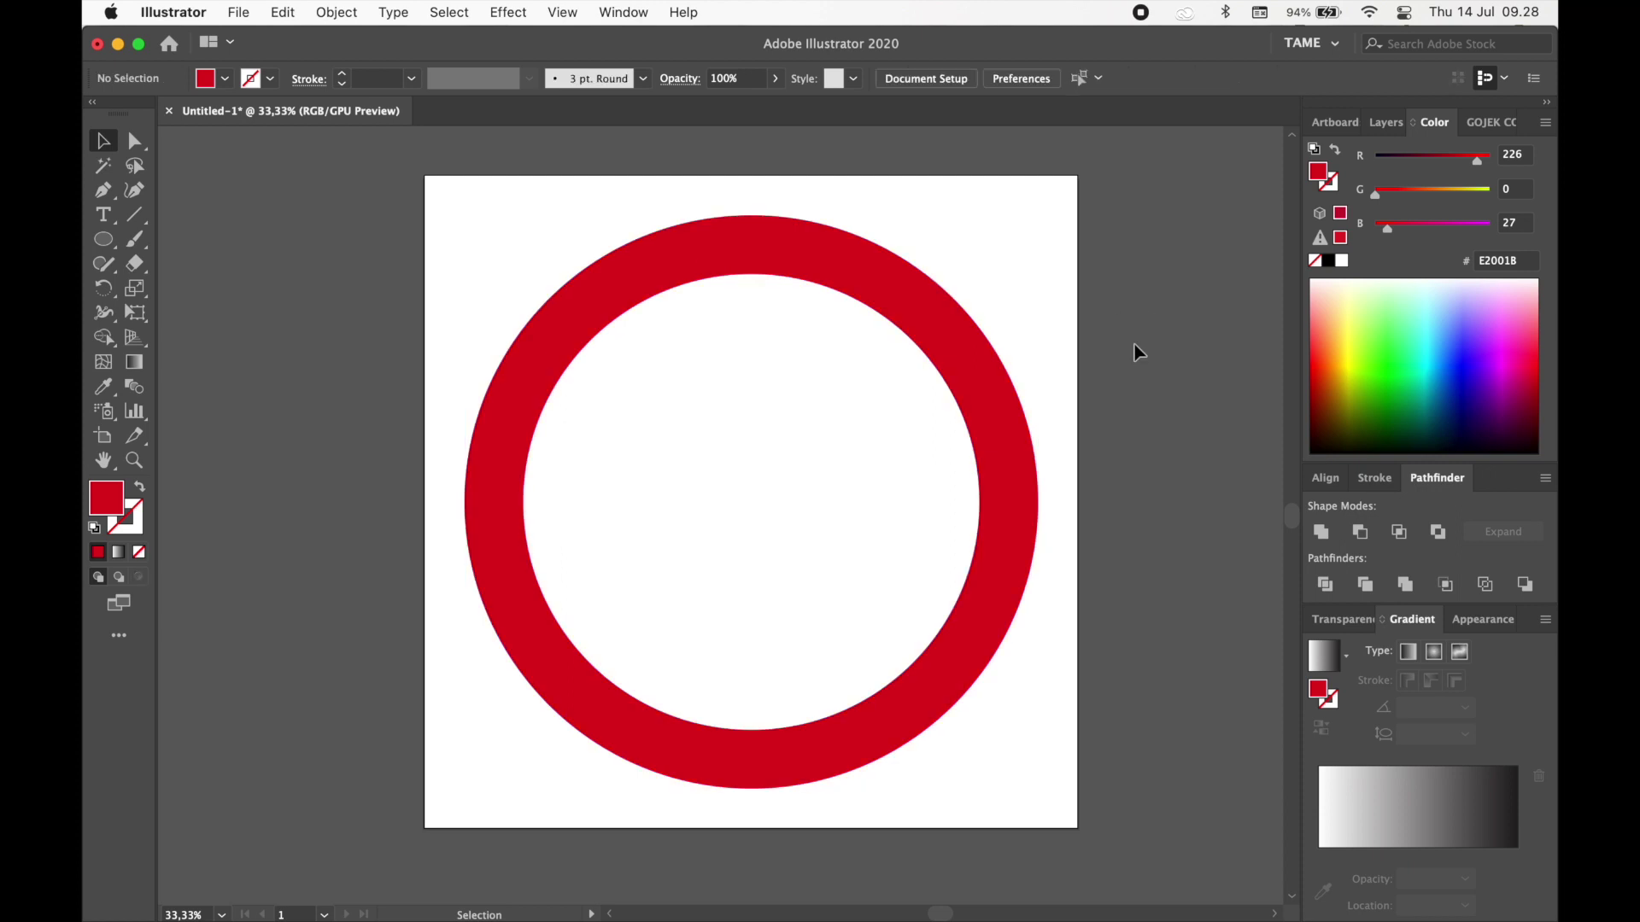
# Step: Undo the ring move and the cut-out so the blue #0B00E0 inner circle returns
pyautogui.moveTo(967, 361); pyautogui.dragTo(690, 367)
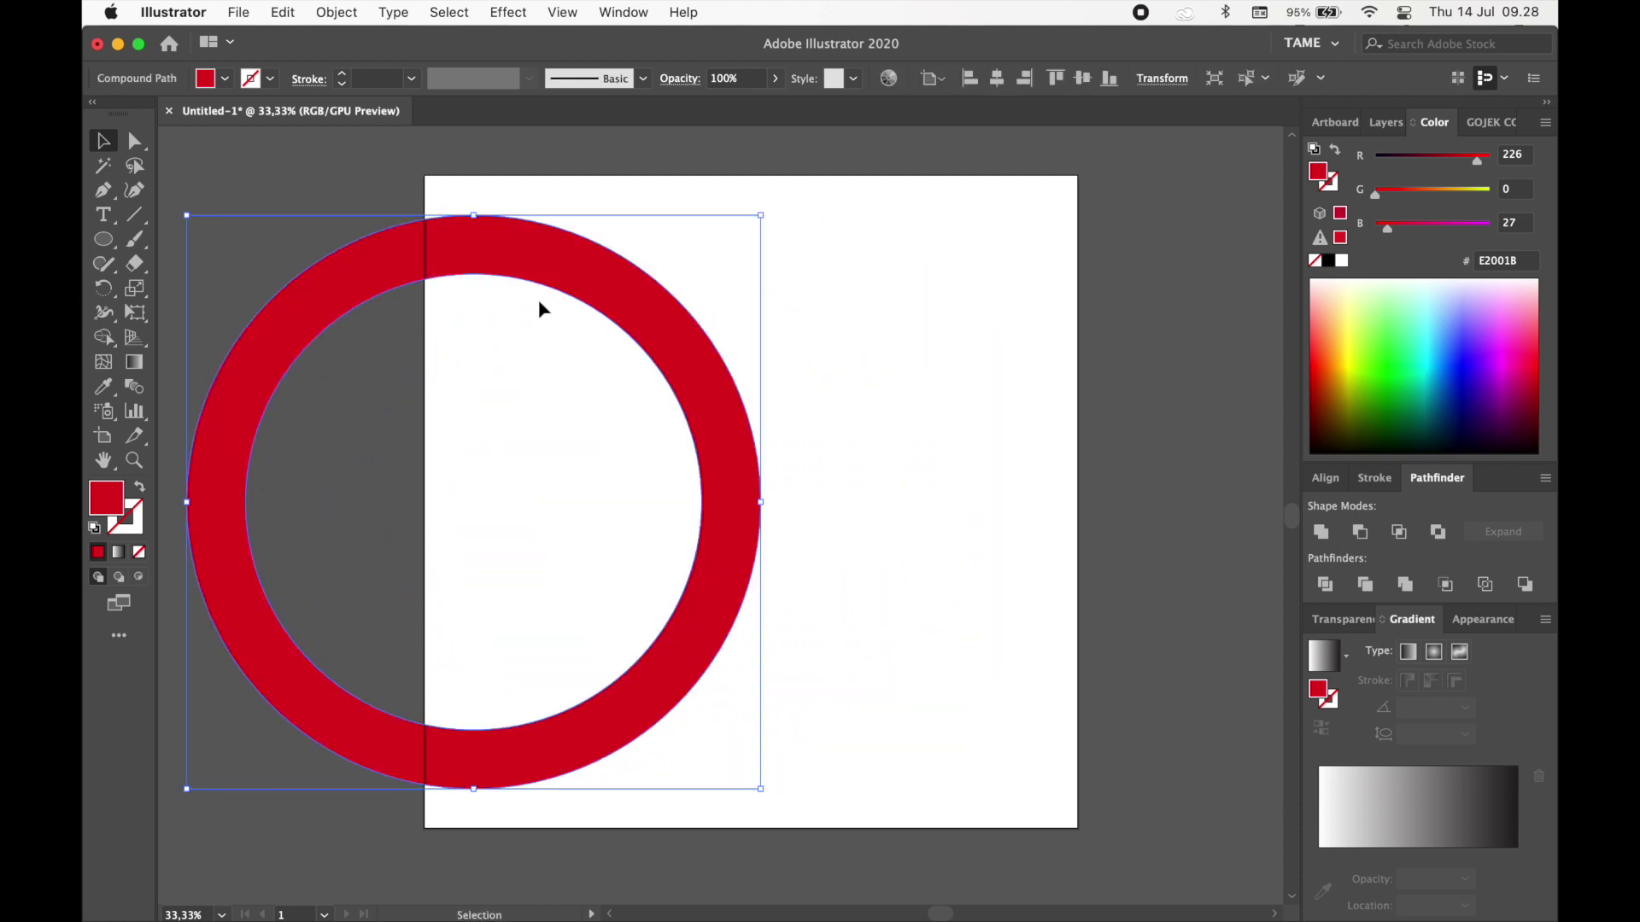
pyautogui.press('cmd+z')
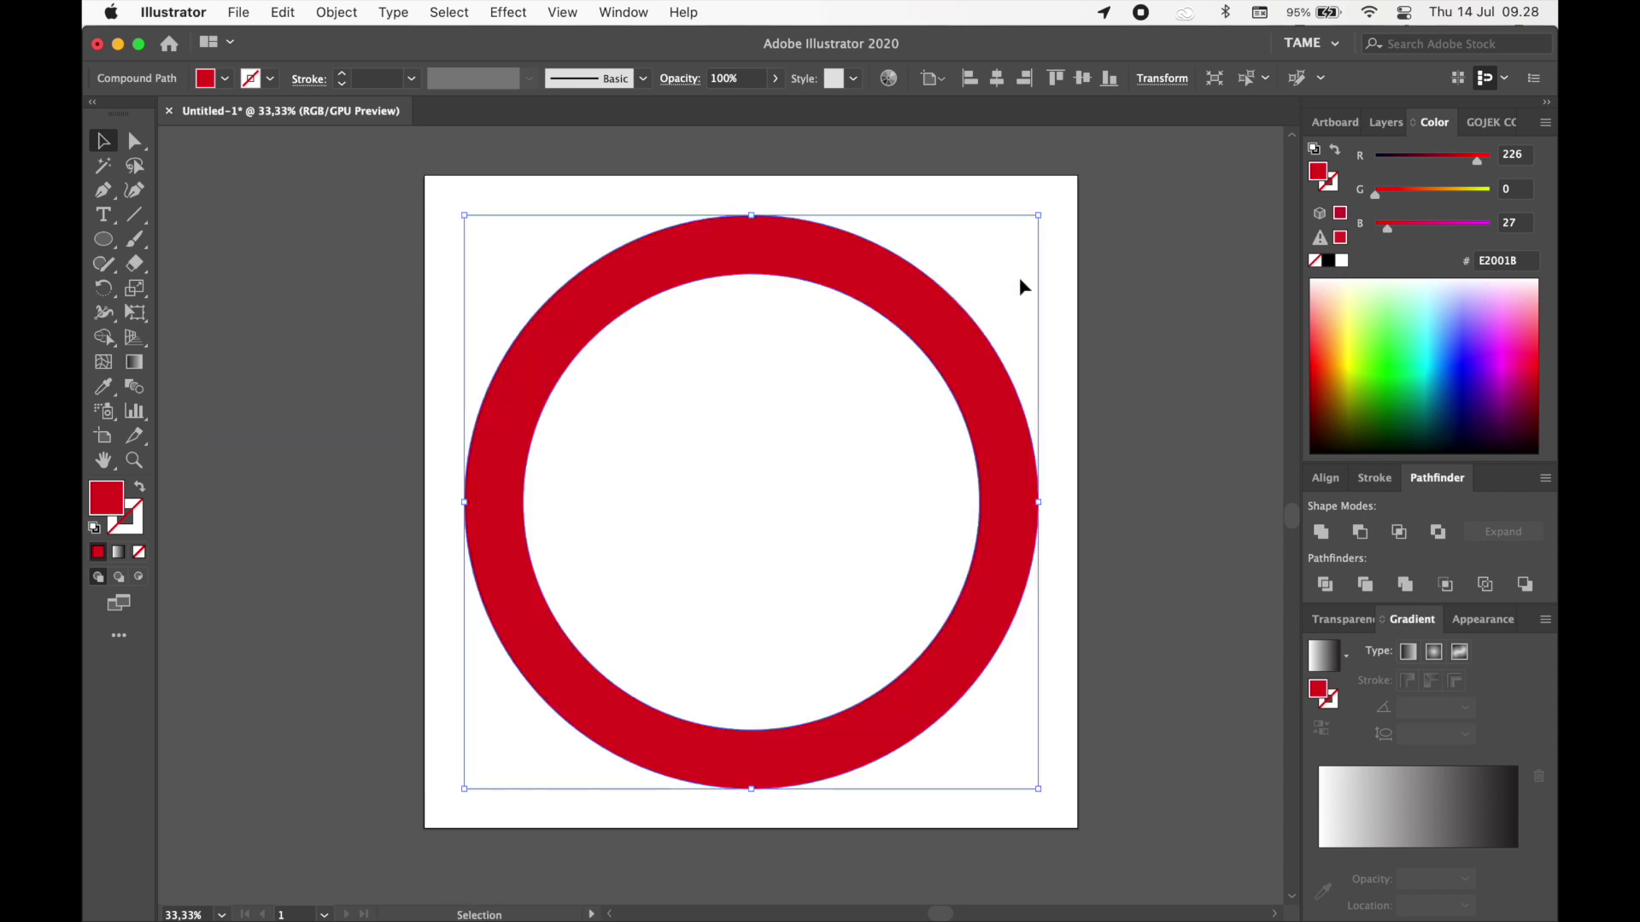
pyautogui.click(1022, 286)
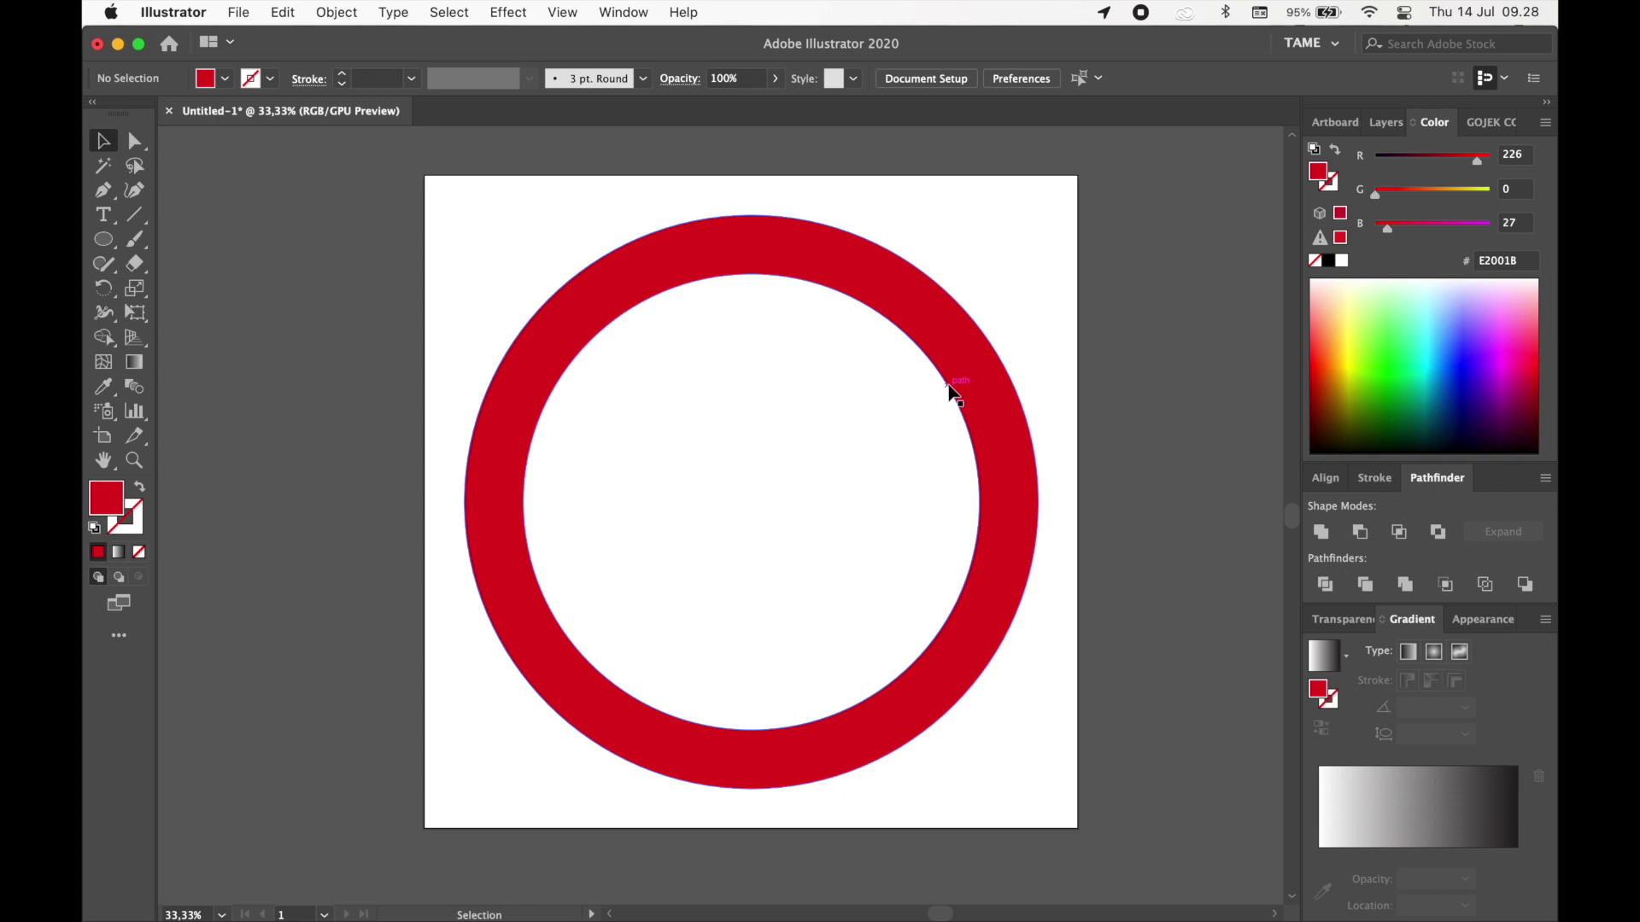
pyautogui.press('super+z')
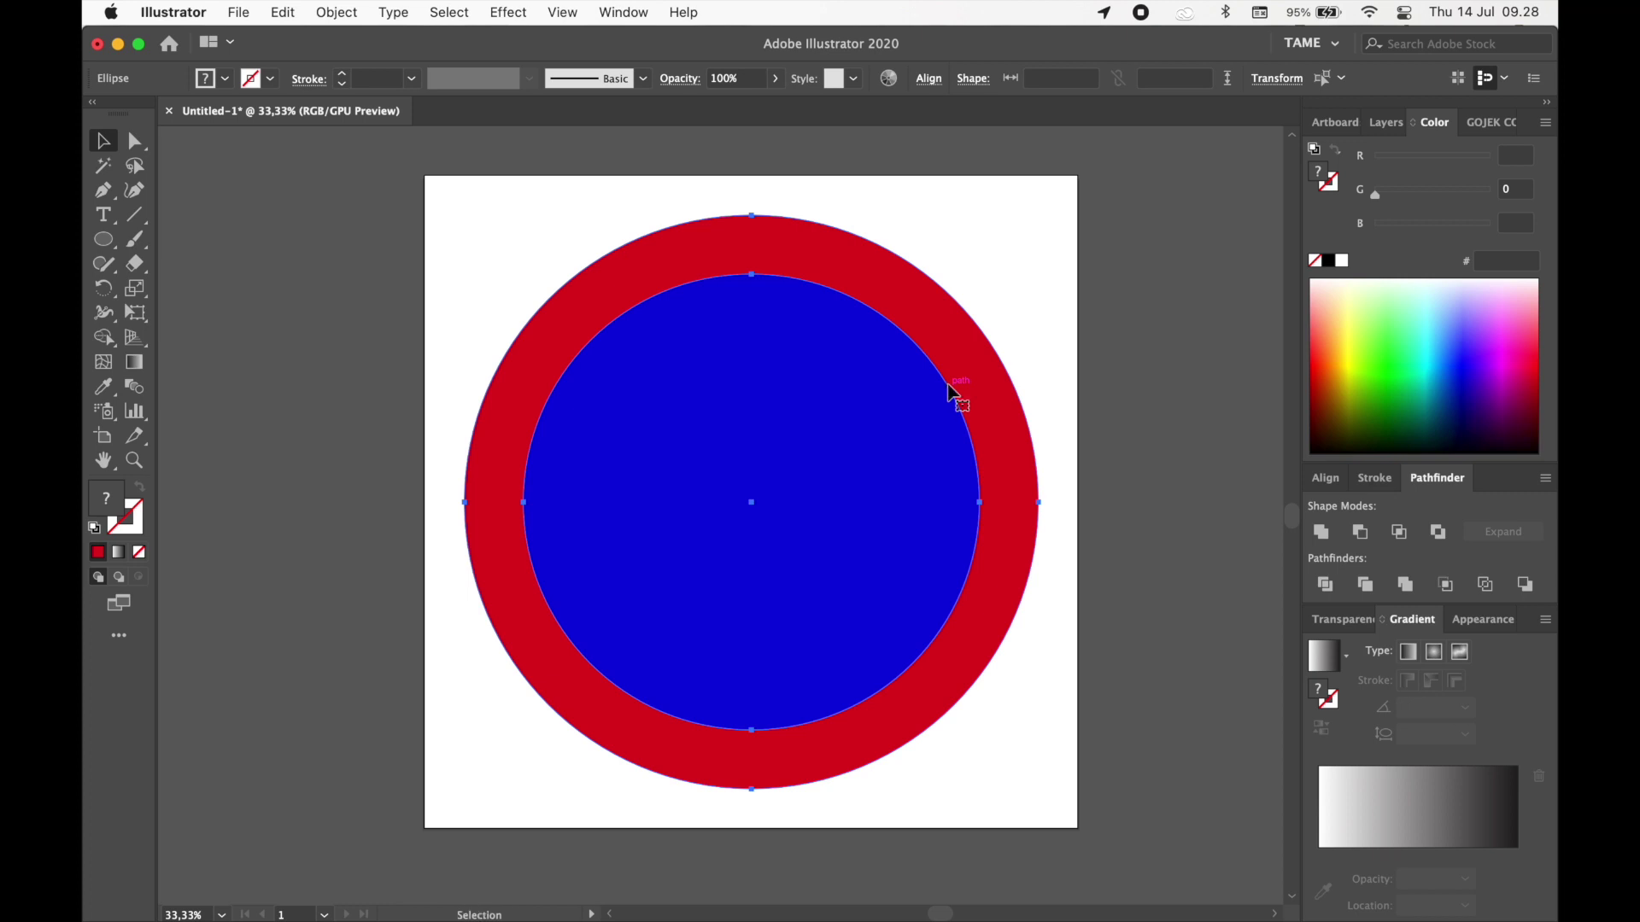
pyautogui.press('super+z')
pyautogui.press('shift+super+z')
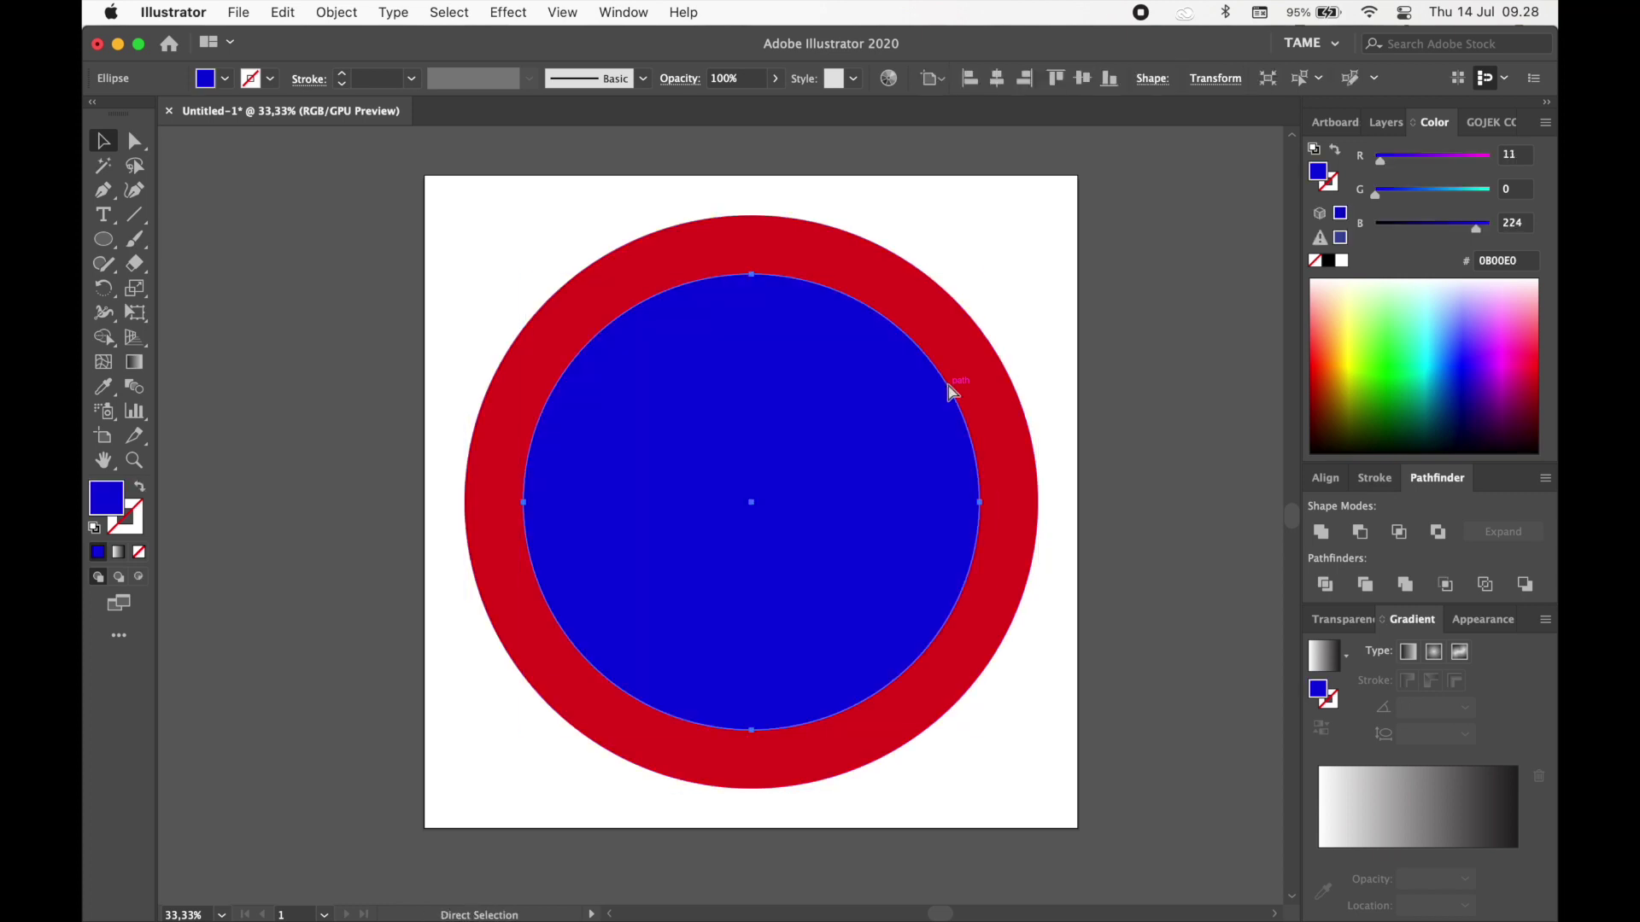
pyautogui.click(1071, 322)
pyautogui.click(935, 445)
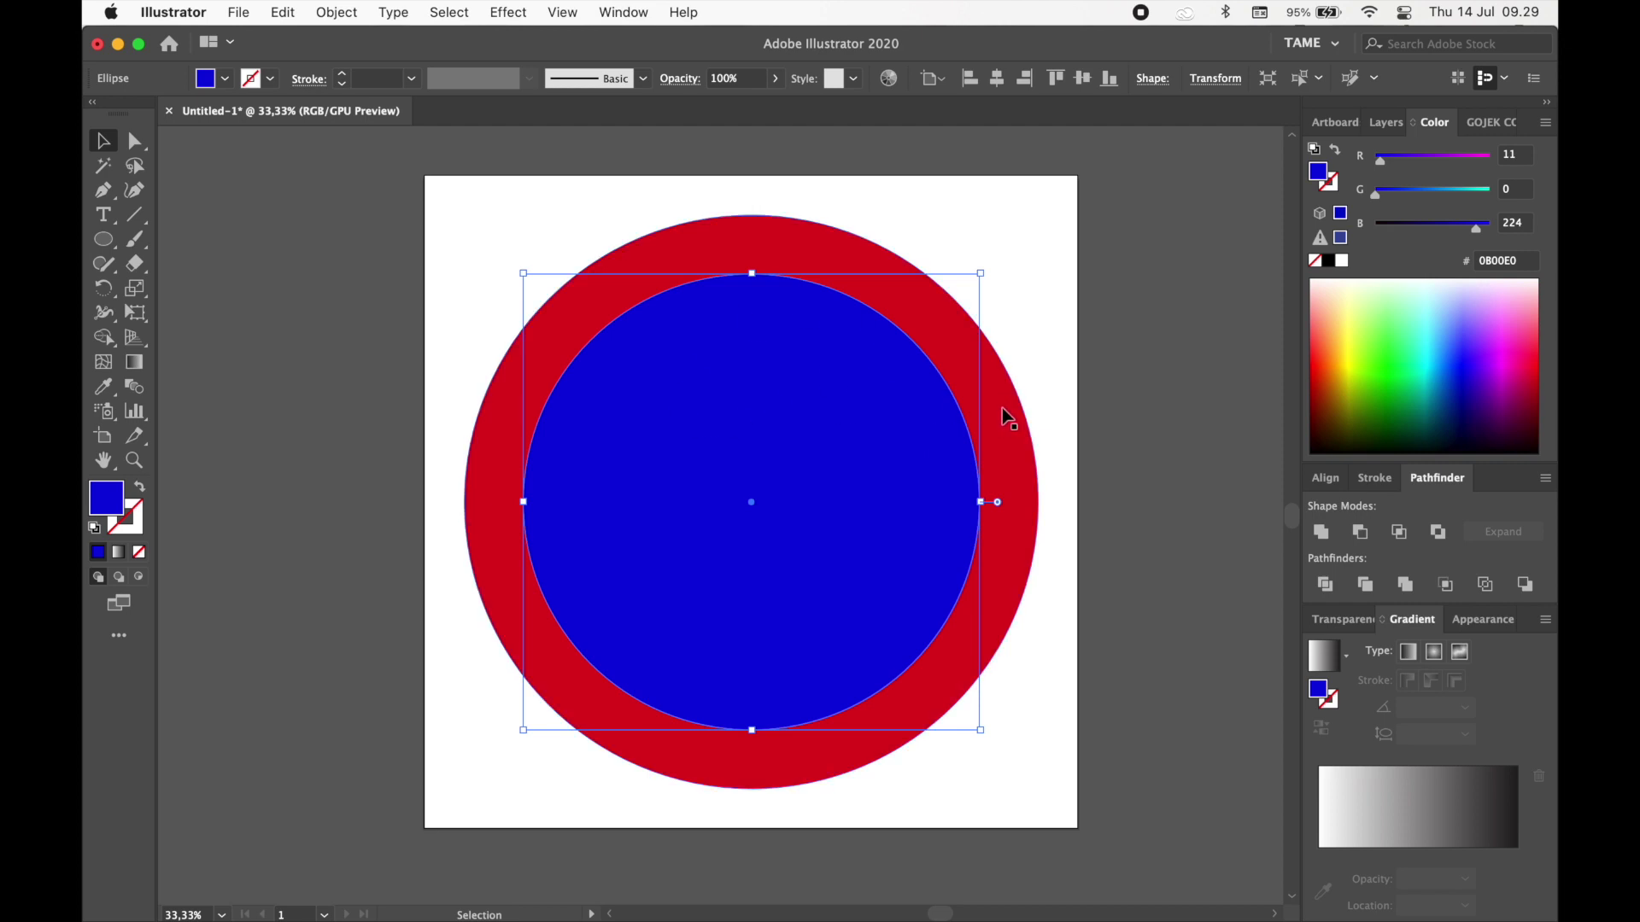
pyautogui.click(1077, 386)
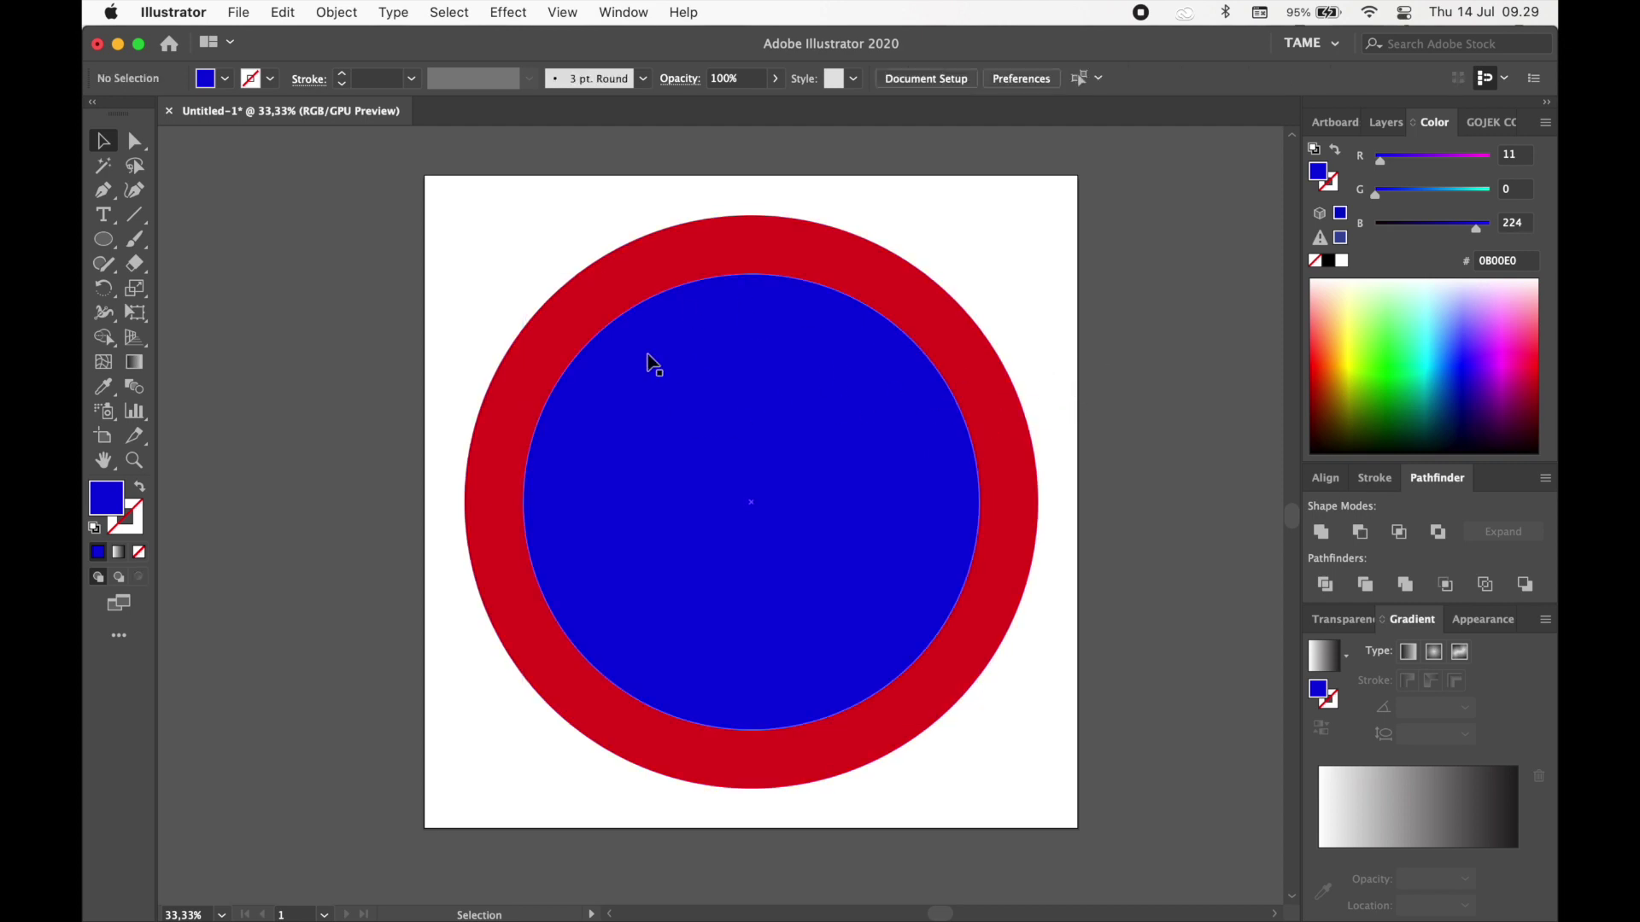
# Step: Draw a small green #00DD00 circle over the shield's left edge, then select all artwork
pyautogui.press('l')
pyautogui.moveTo(359, 297)
pyautogui.mouseDown()
pyautogui.moveTo(573, 467)
pyautogui.moveTo(632, 569)
pyautogui.mouseUp()
pyautogui.press('v')
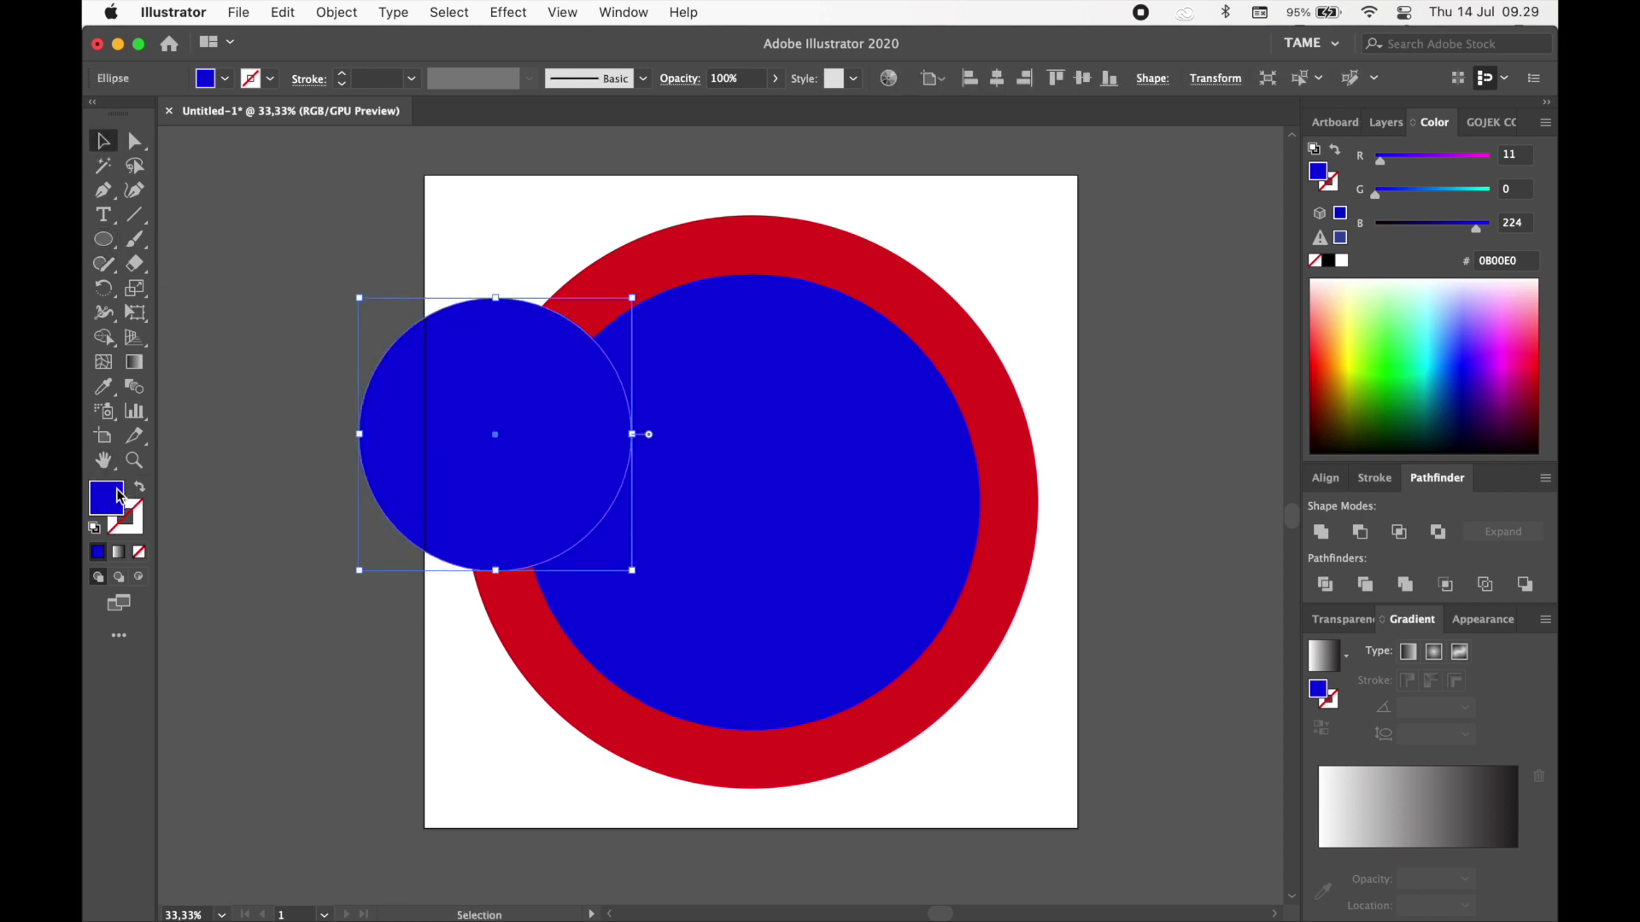
pyautogui.doubleClick(107, 497)
pyautogui.click(848, 521)
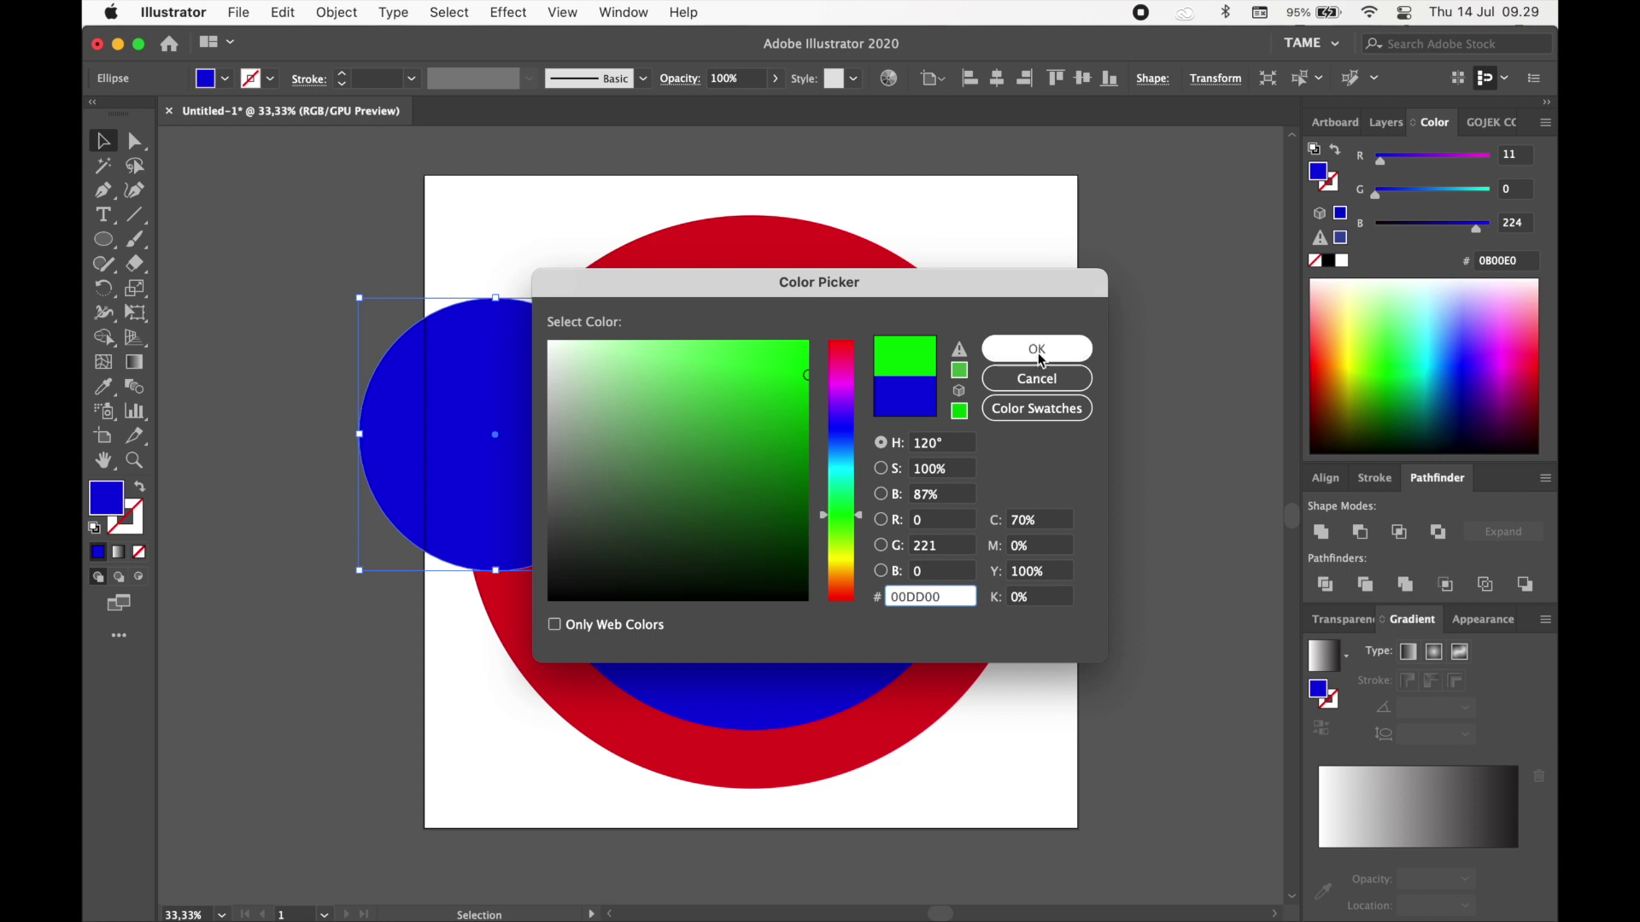
pyautogui.click(1037, 349)
pyautogui.click(1105, 330)
pyautogui.moveTo(552, 399); pyautogui.dragTo(526, 467)
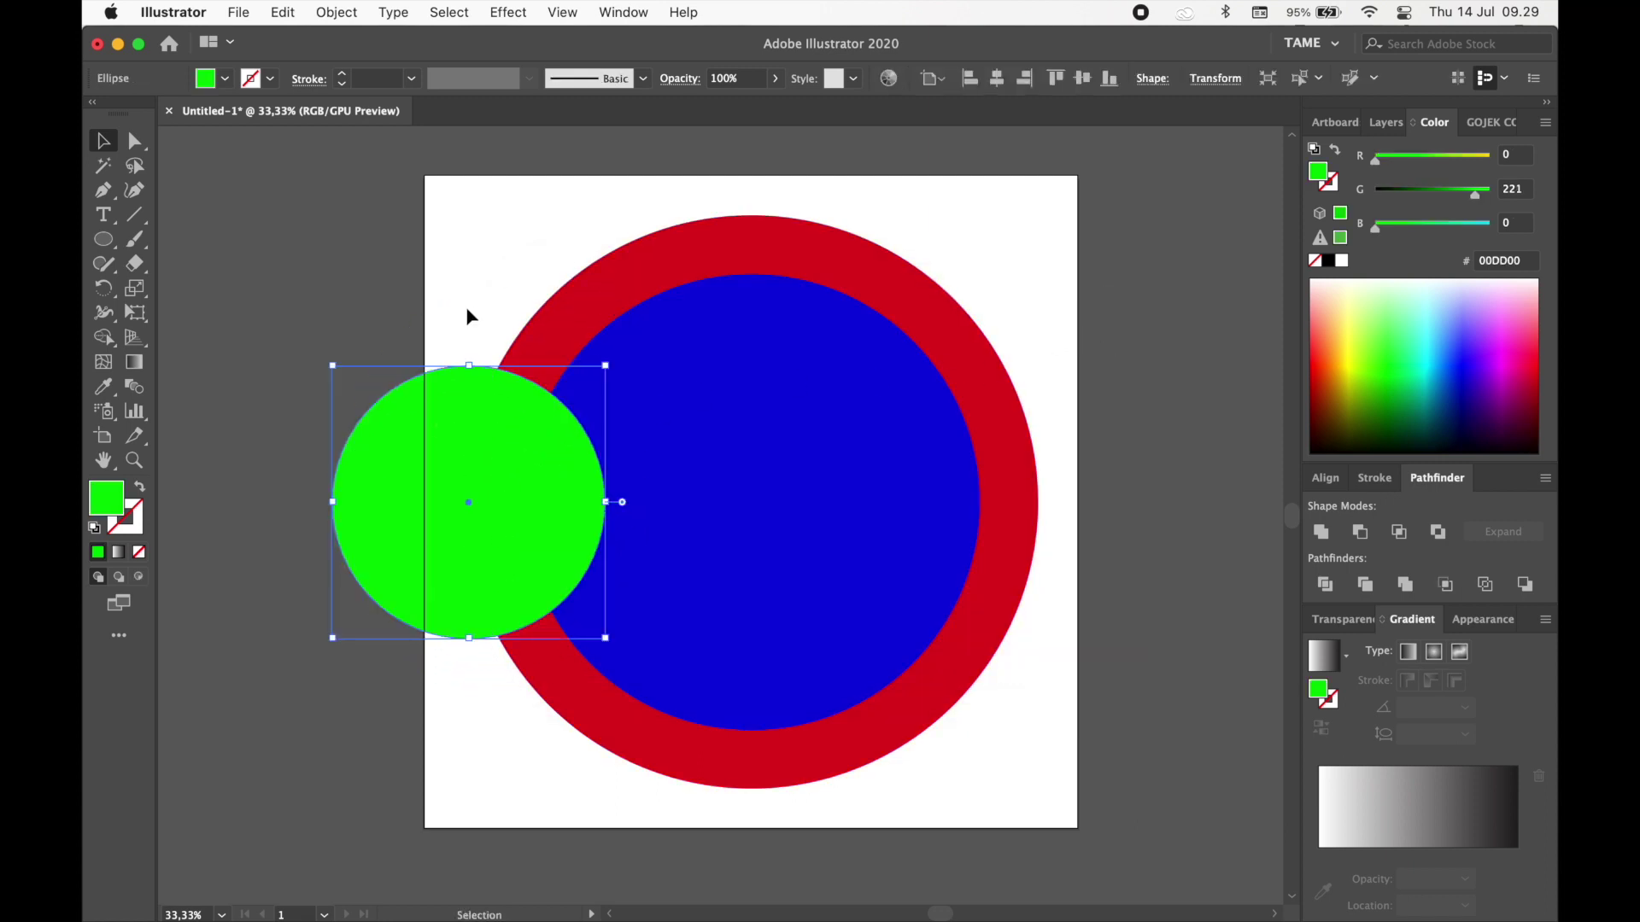
pyautogui.press('super+a')
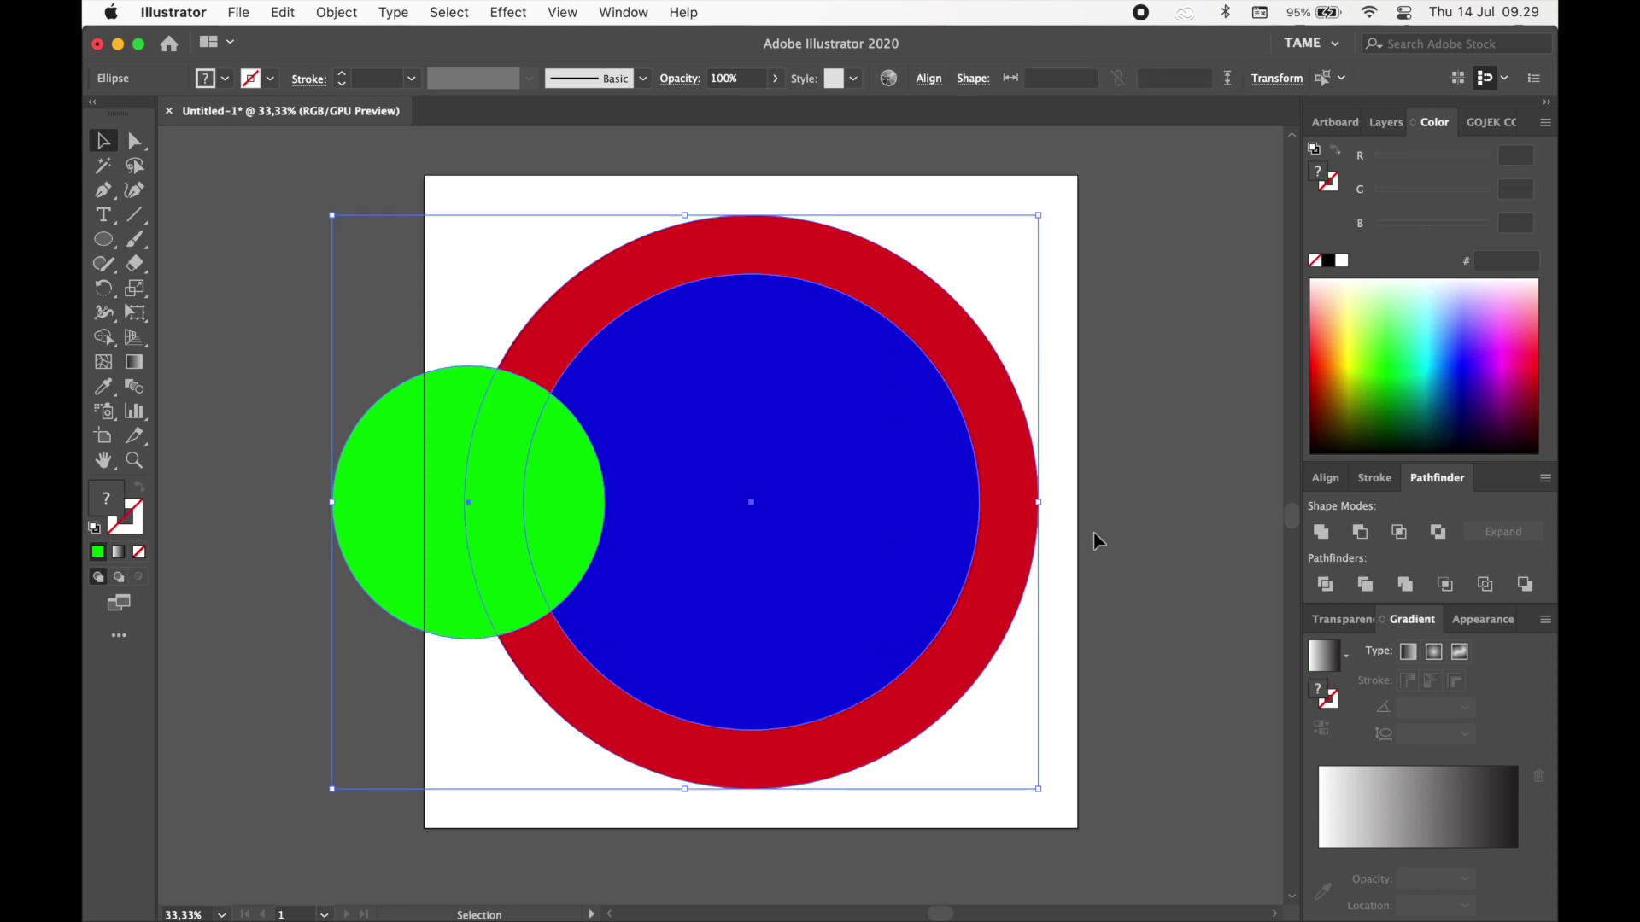
# Step: Select all three circles and merge the green circle with the blue disc using Shape Builder
pyautogui.click(1124, 511)
pyautogui.moveTo(333, 355); pyautogui.dragTo(501, 388)
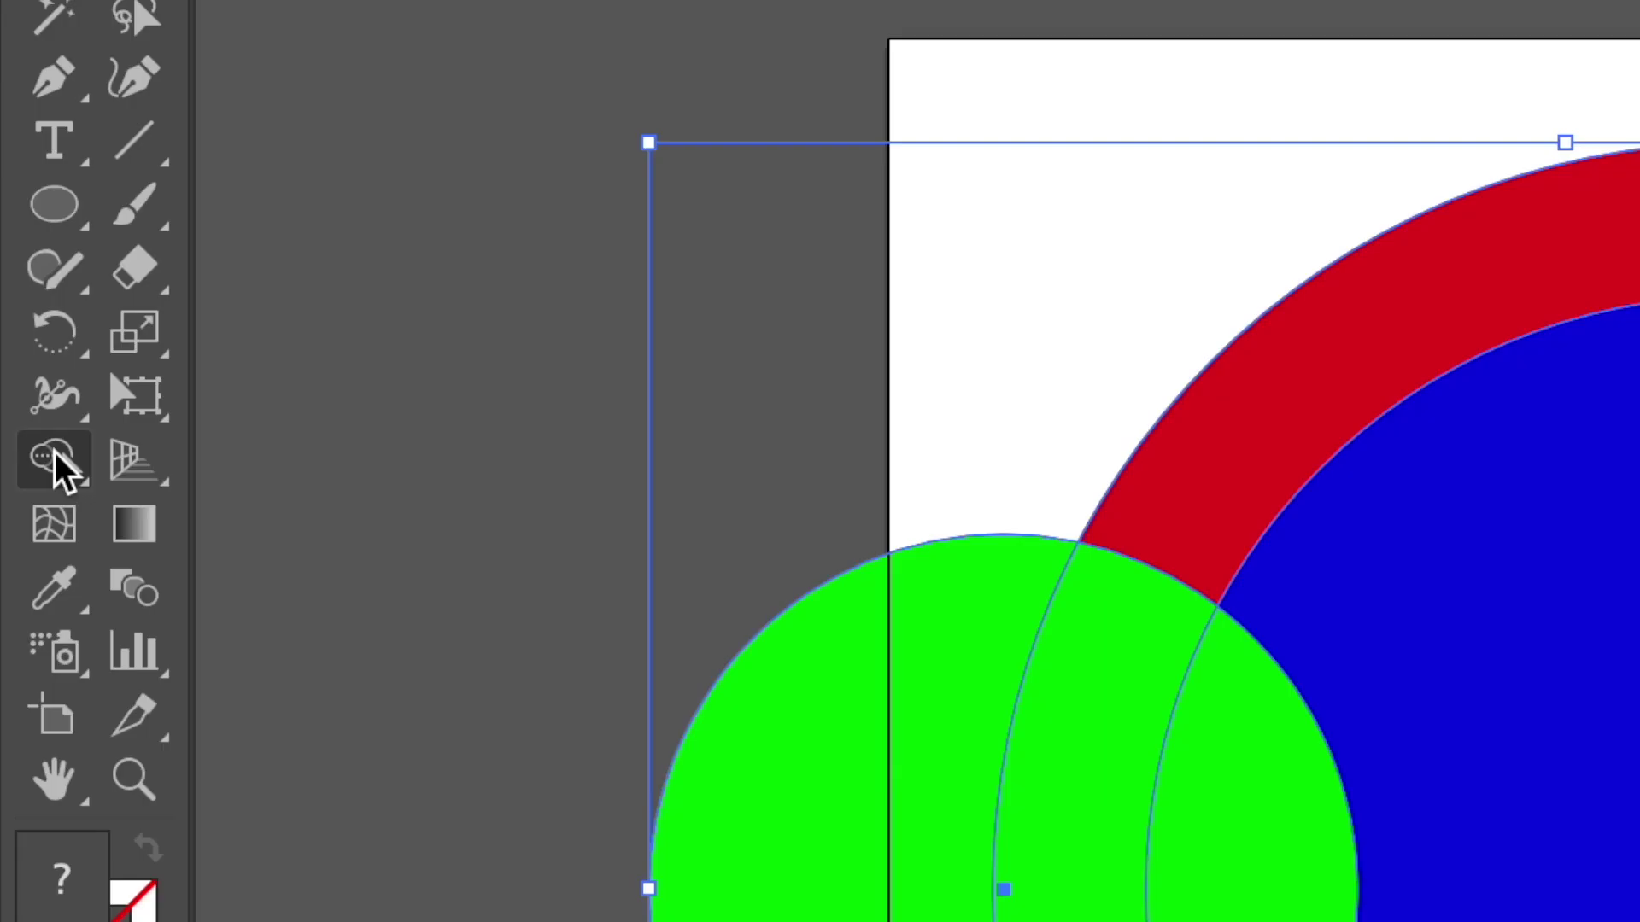
pyautogui.click(105, 339)
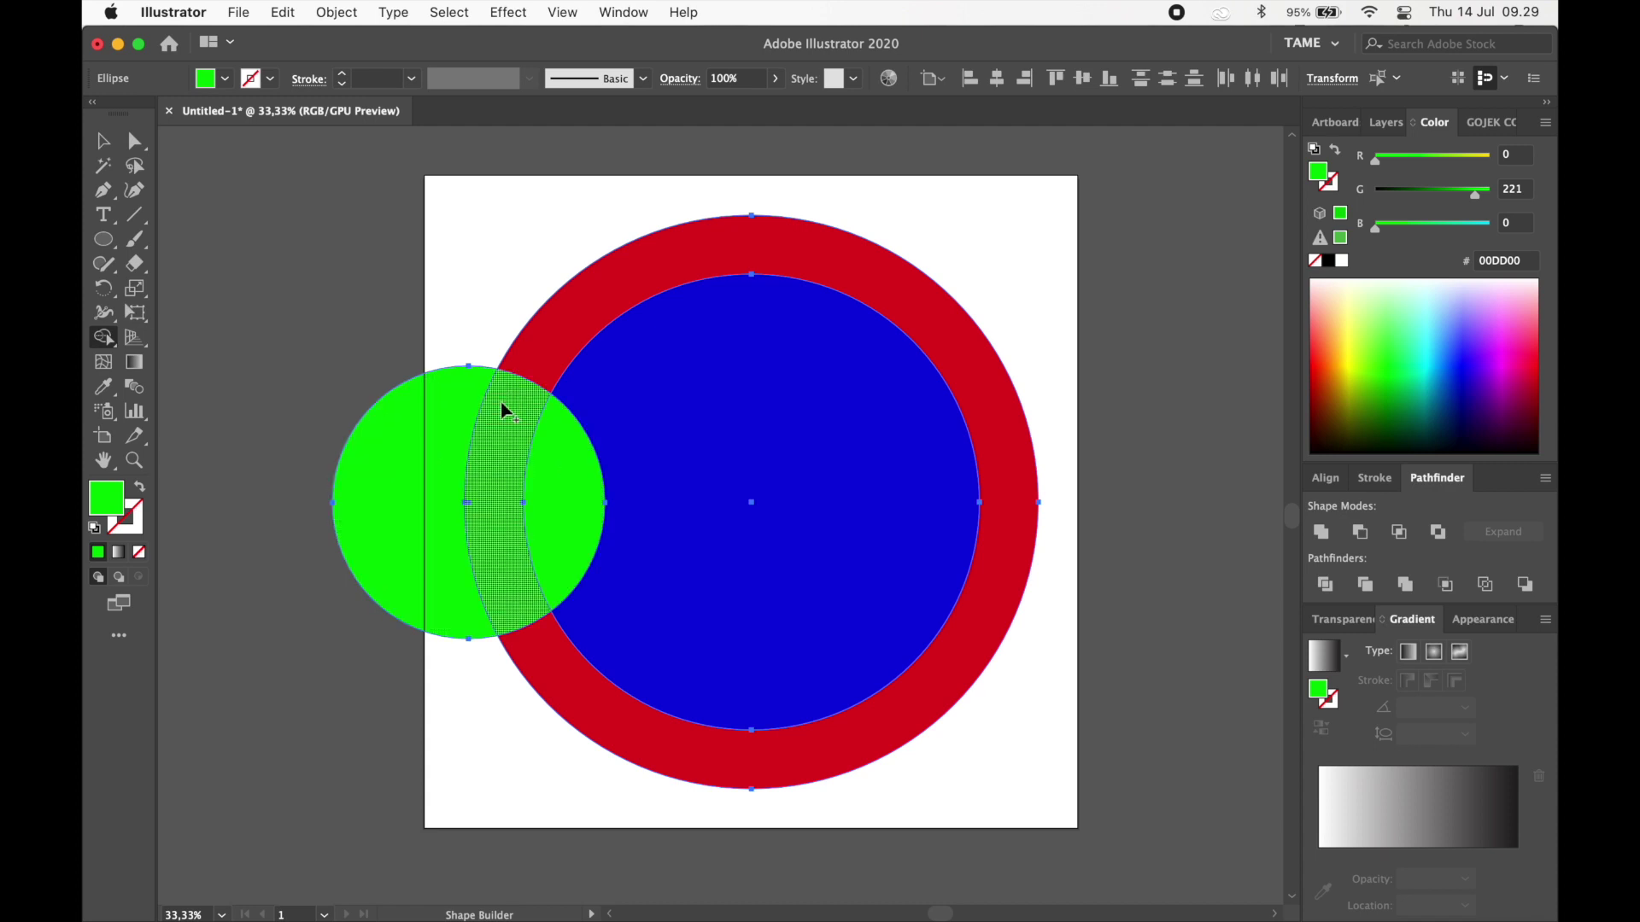
pyautogui.moveTo(438, 440); pyautogui.dragTo(700, 475)
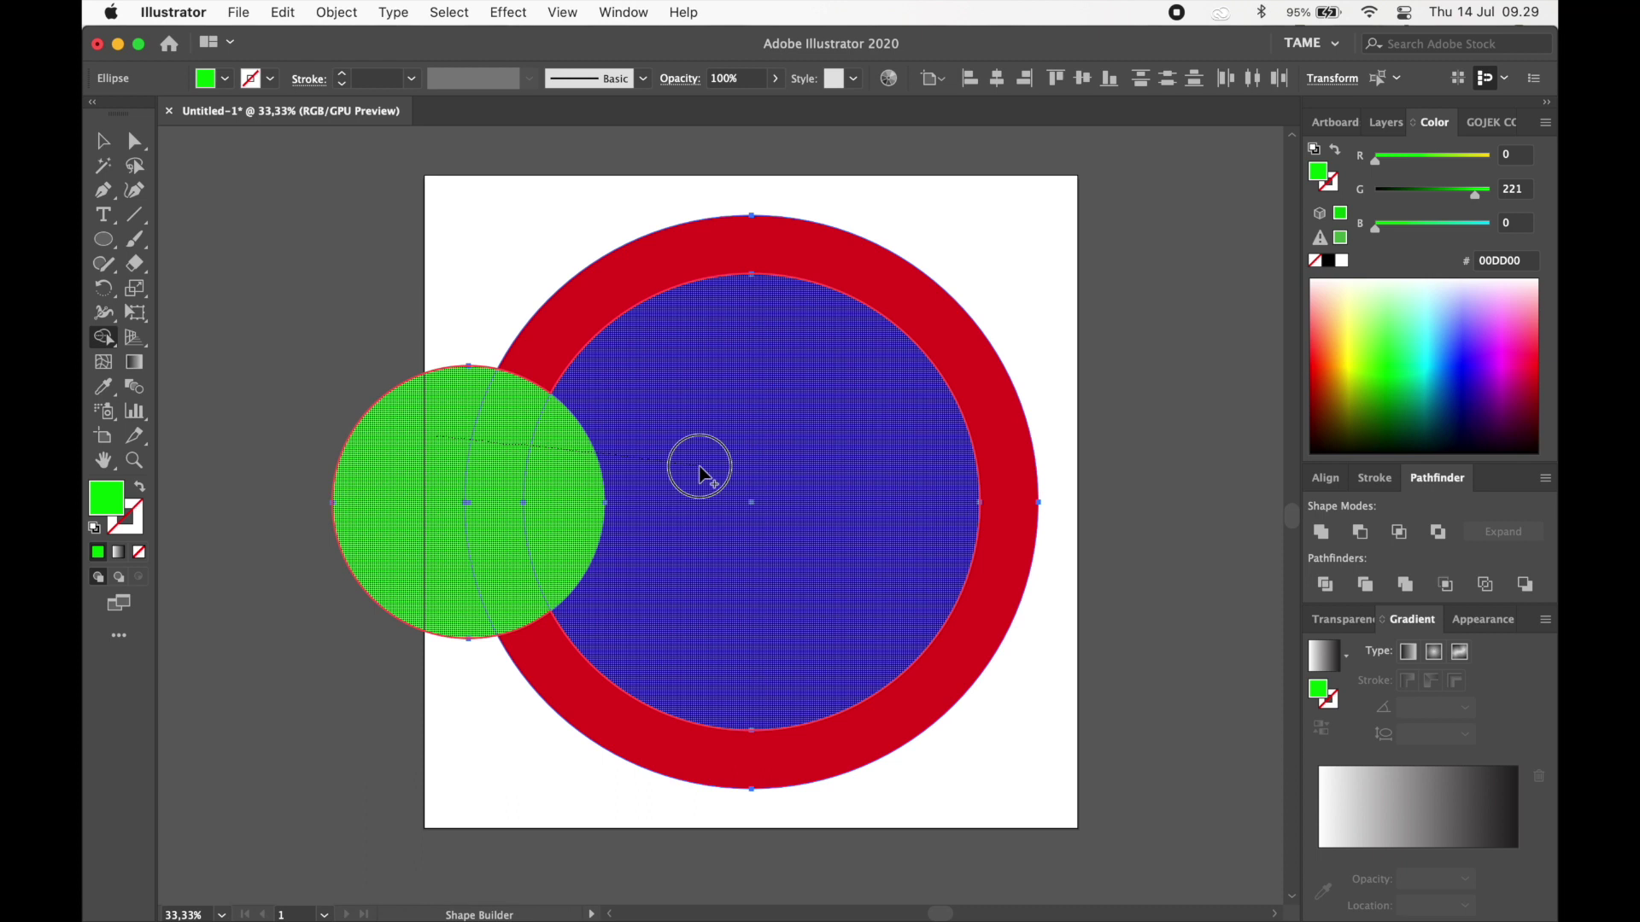
pyautogui.moveTo(700, 472); pyautogui.dragTo(700, 468)
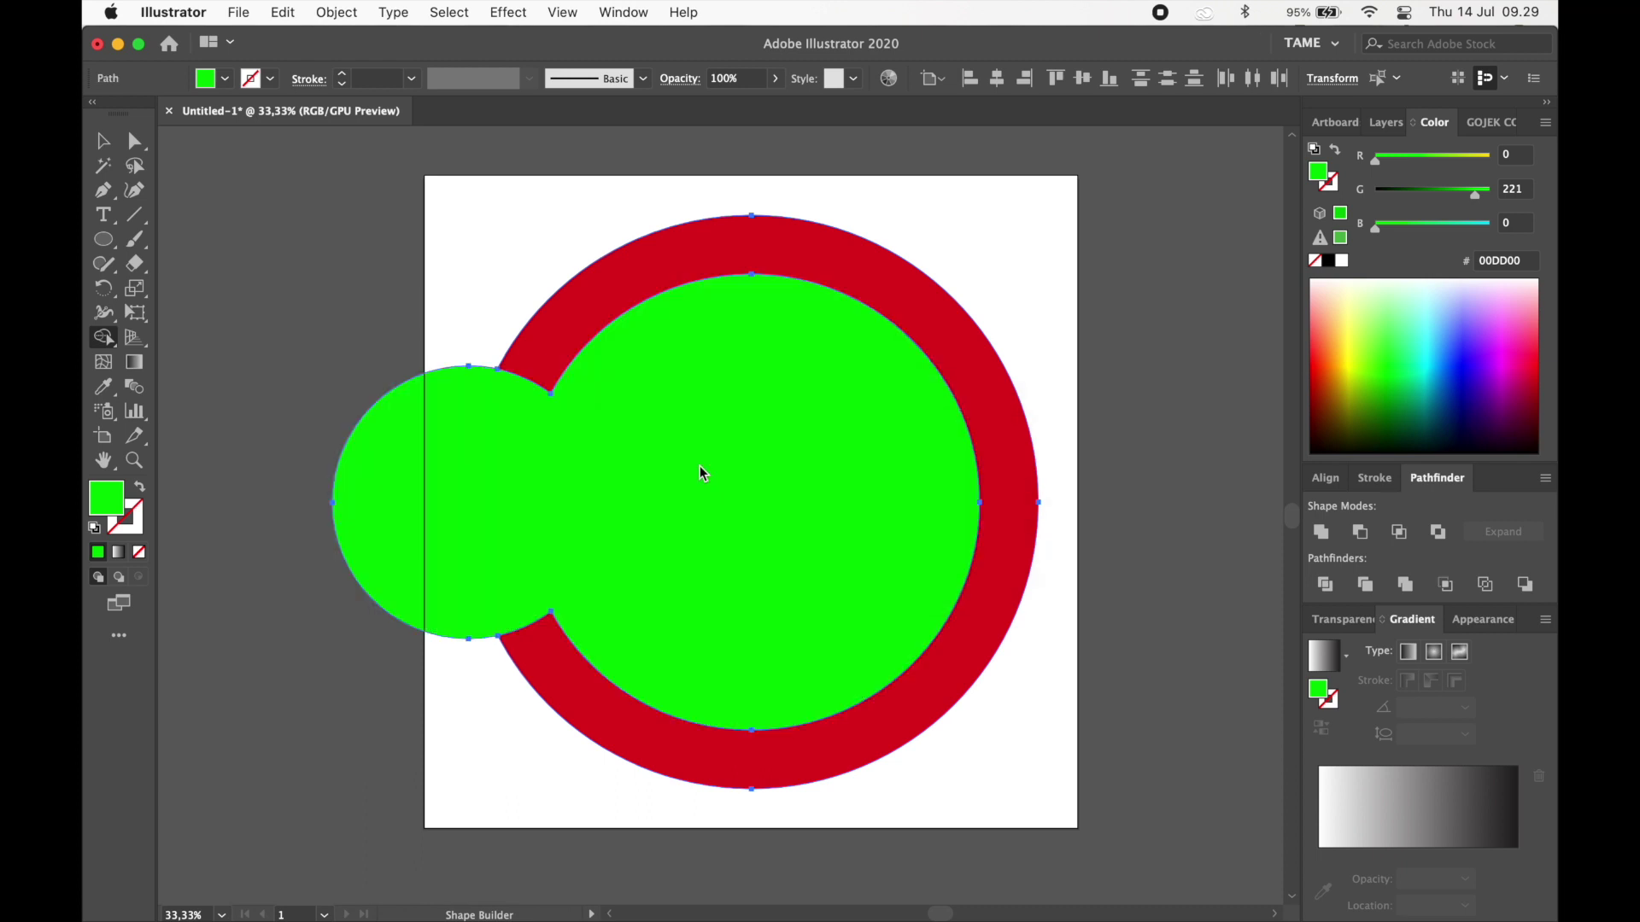
# Step: Move the merged green shape, undo the move, and deselect everything
pyautogui.click(101, 139)
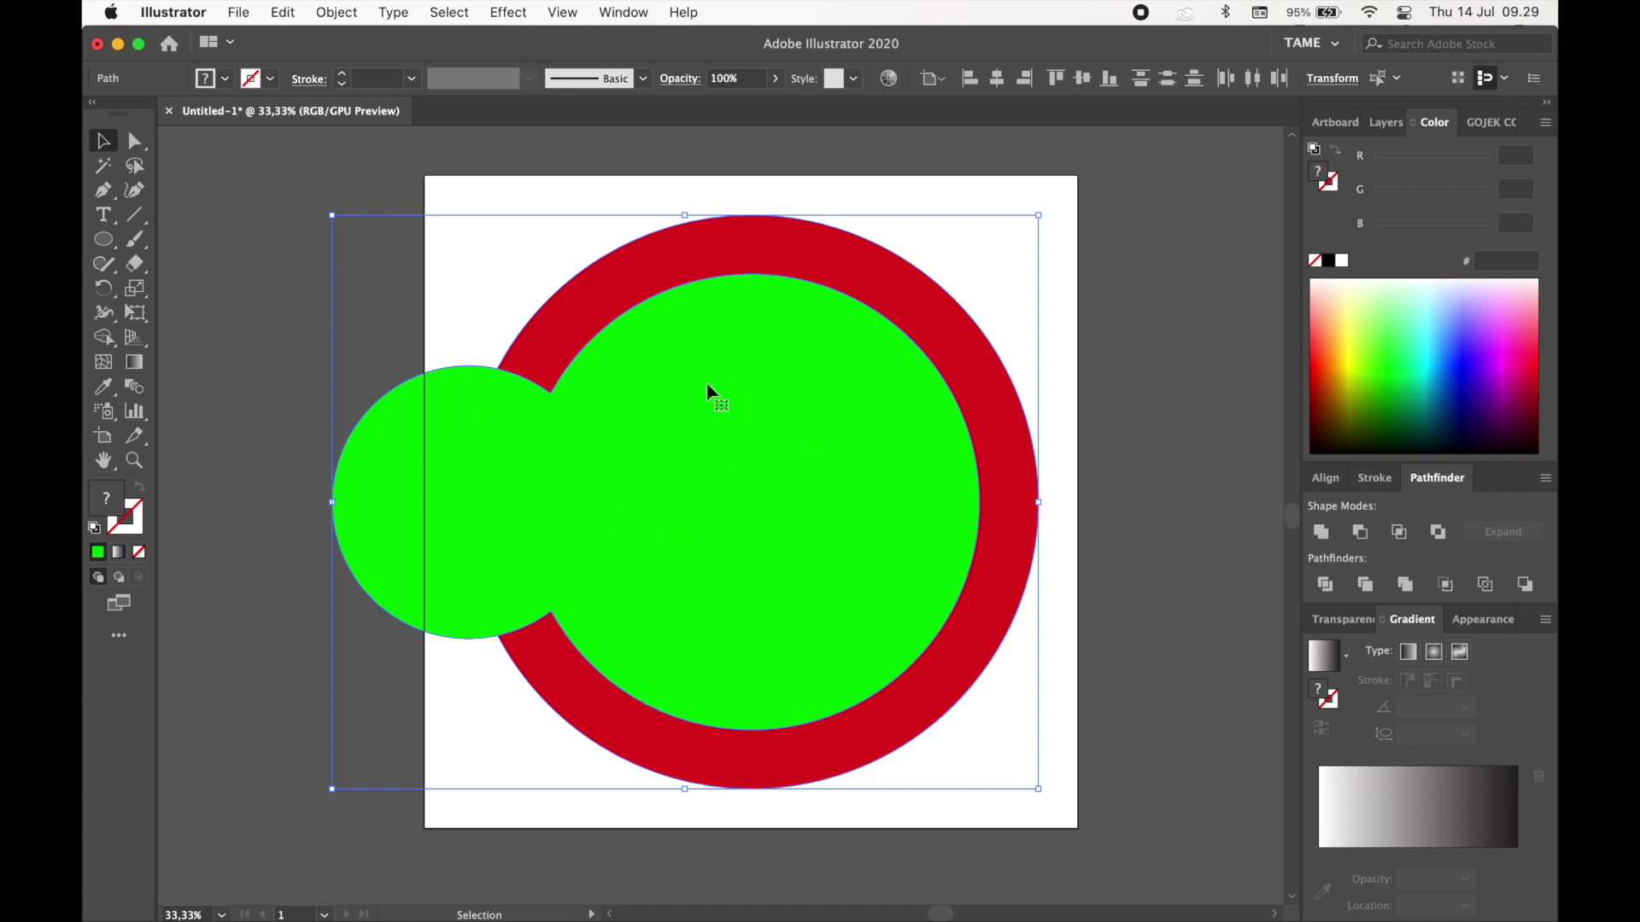
pyautogui.click(1042, 329)
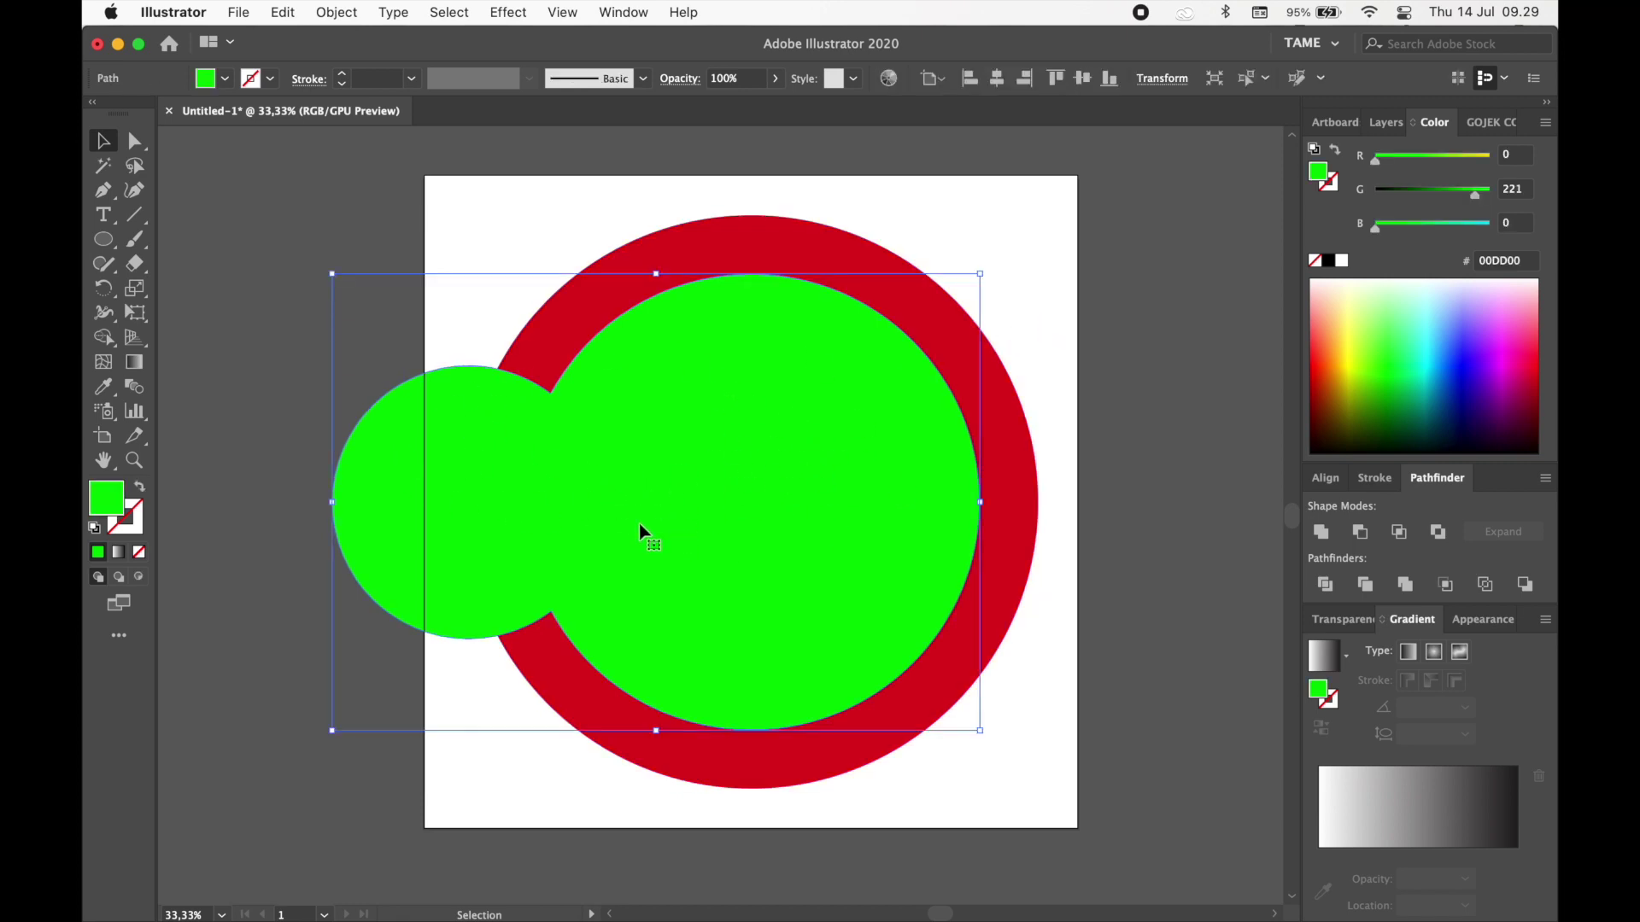
pyautogui.moveTo(643, 523); pyautogui.dragTo(670, 360)
pyautogui.hotkey('ctrl', 'z')
pyautogui.press('a')
pyautogui.hotkey('ctrl', 'shift', 'z')
pyautogui.hotkey('ctrl', 'z')
pyautogui.press('v')
pyautogui.click(1150, 381)
pyautogui.click(103, 239)
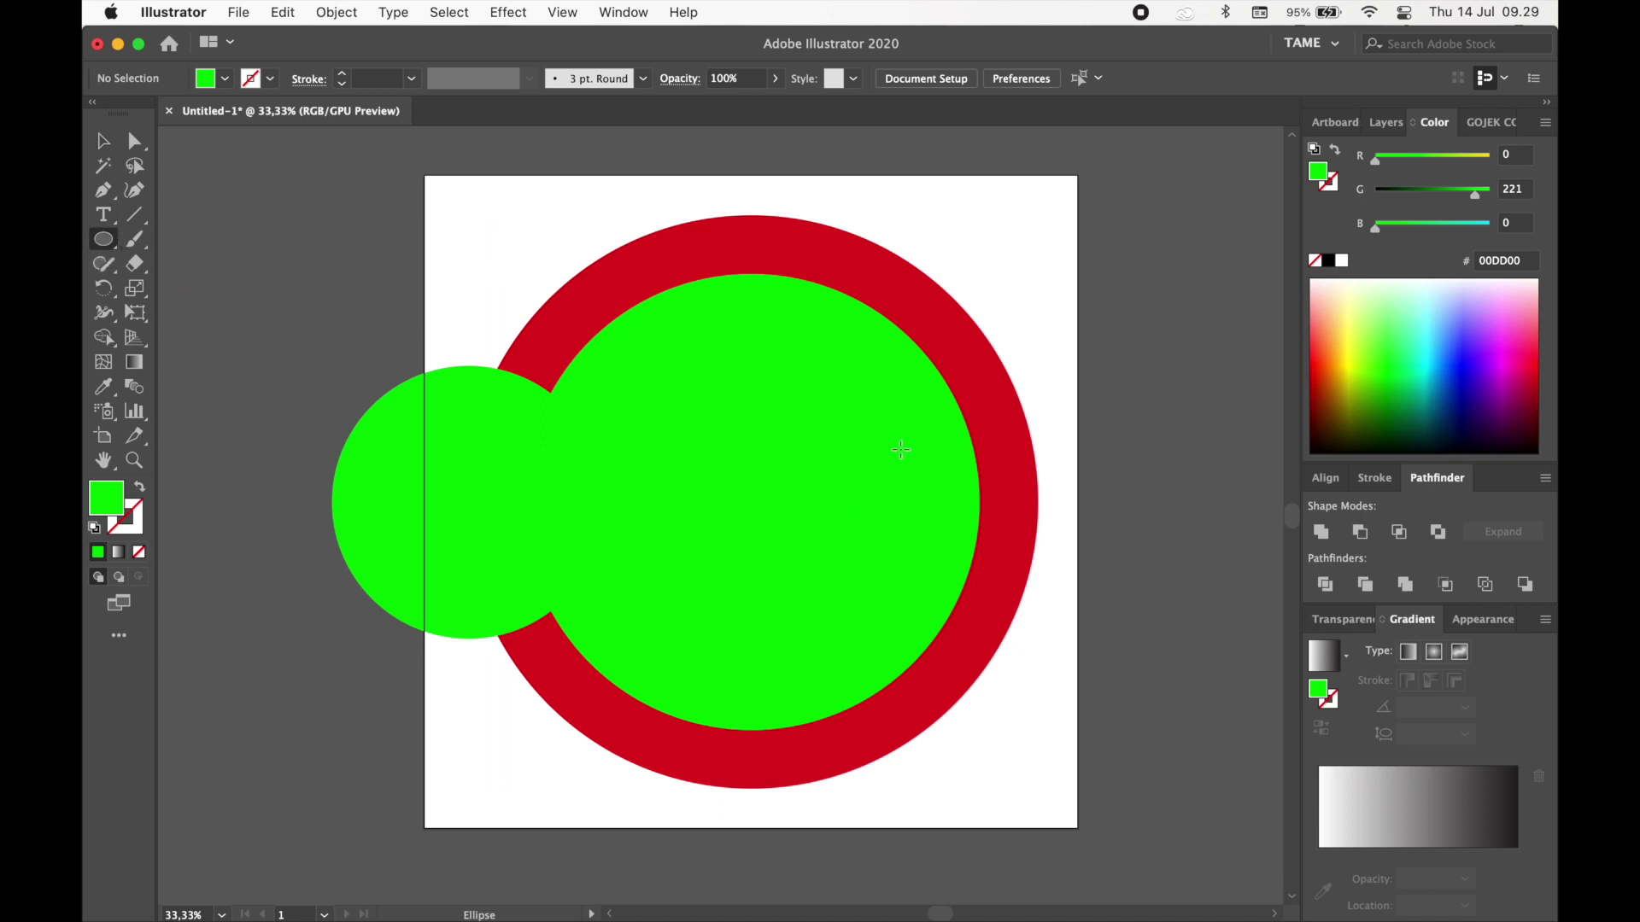
# Step: Draw a small circle and position it over the red ring's lower-right edge
pyautogui.moveTo(915, 565); pyautogui.dragTo(1147, 803)
pyautogui.click(102, 143)
pyautogui.moveTo(1111, 679)
pyautogui.mouseDown()
pyautogui.moveTo(1058, 639)
pyautogui.moveTo(1036, 656)
pyautogui.mouseUp()
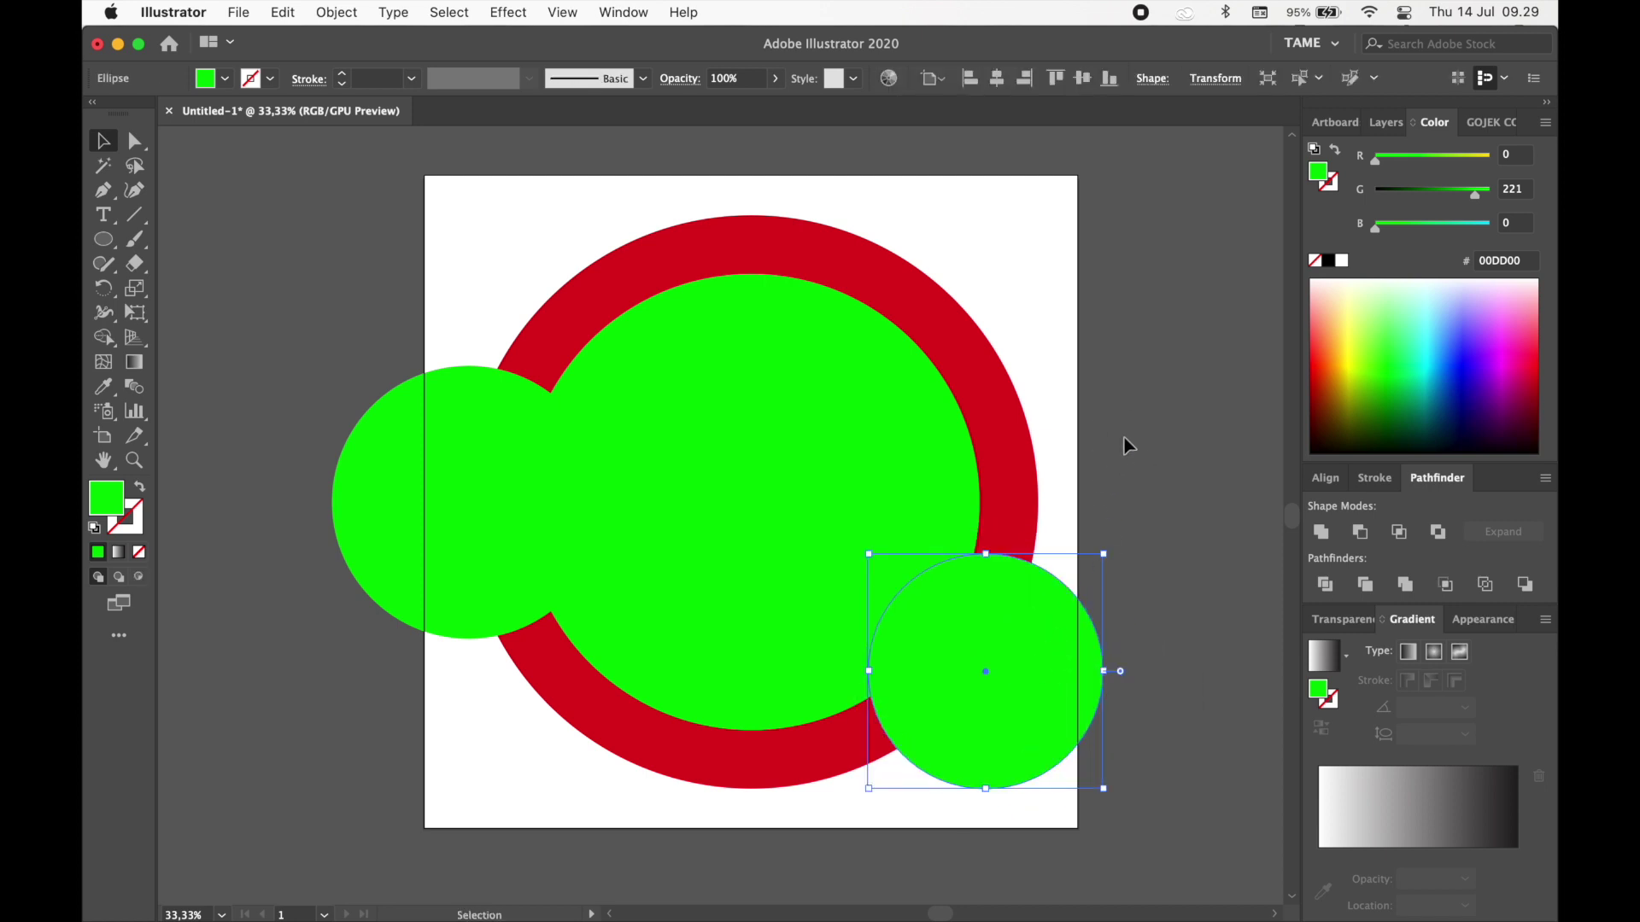
pyautogui.click(1127, 469)
pyautogui.click(1039, 681)
# Step: Fill the small circle cyan 00F4E2 and select all the shapes
pyautogui.doubleClick(115, 502)
pyautogui.click(841, 475)
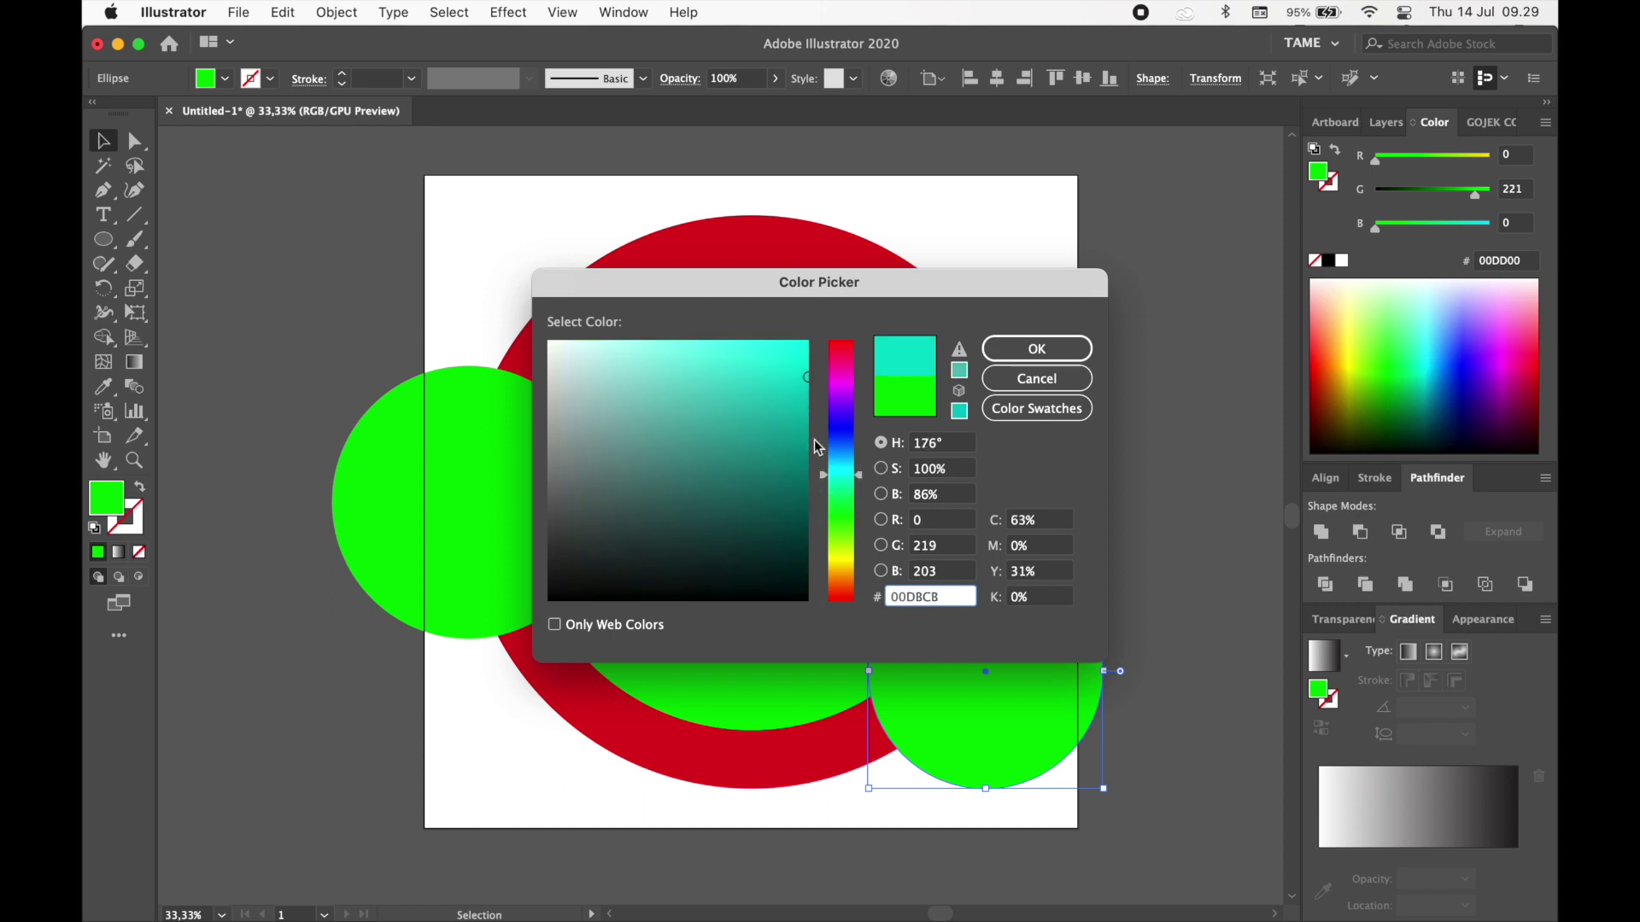
pyautogui.click(807, 351)
pyautogui.click(1029, 348)
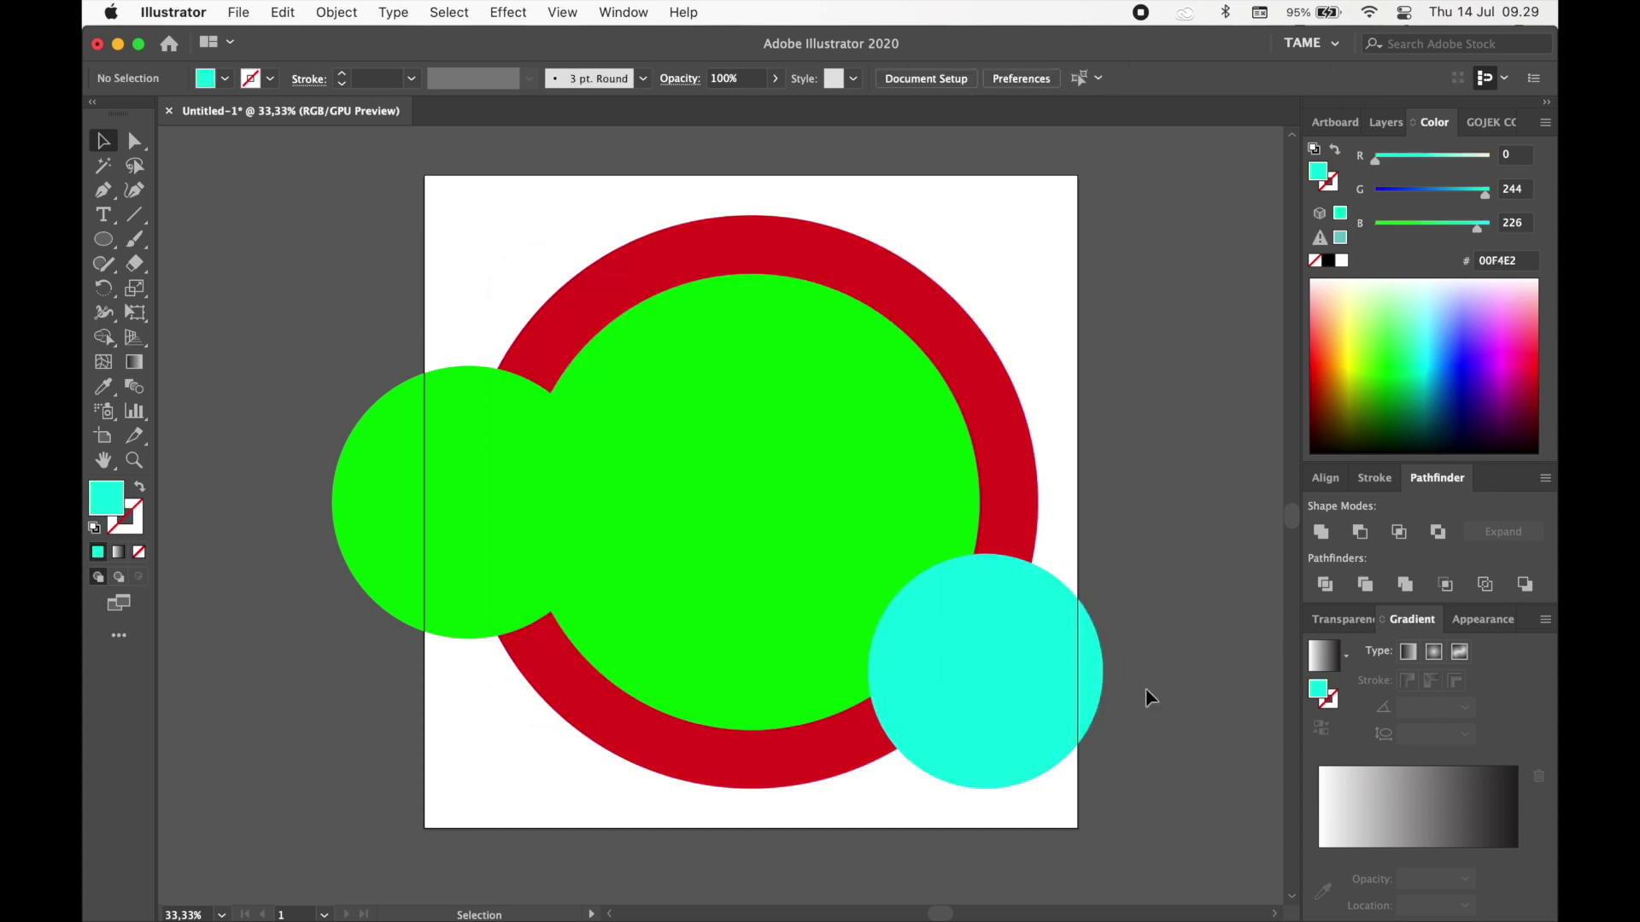
pyautogui.press('super+a')
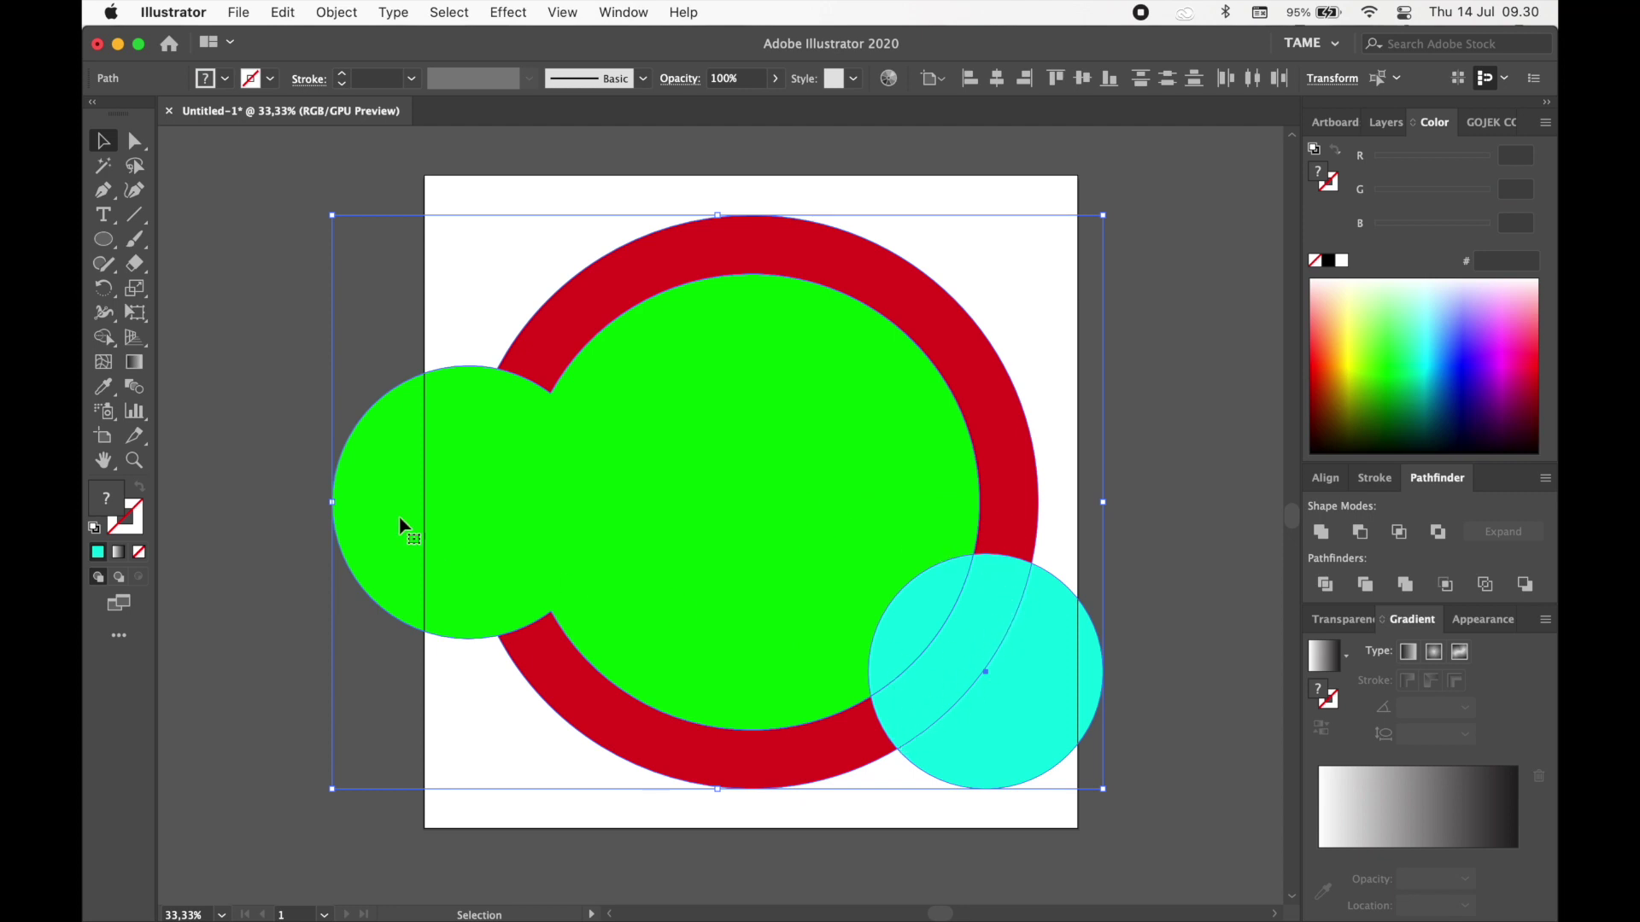
# Step: Delete the cyan circle's overlap with the red ring using Shape Builder
pyautogui.click(103, 337)
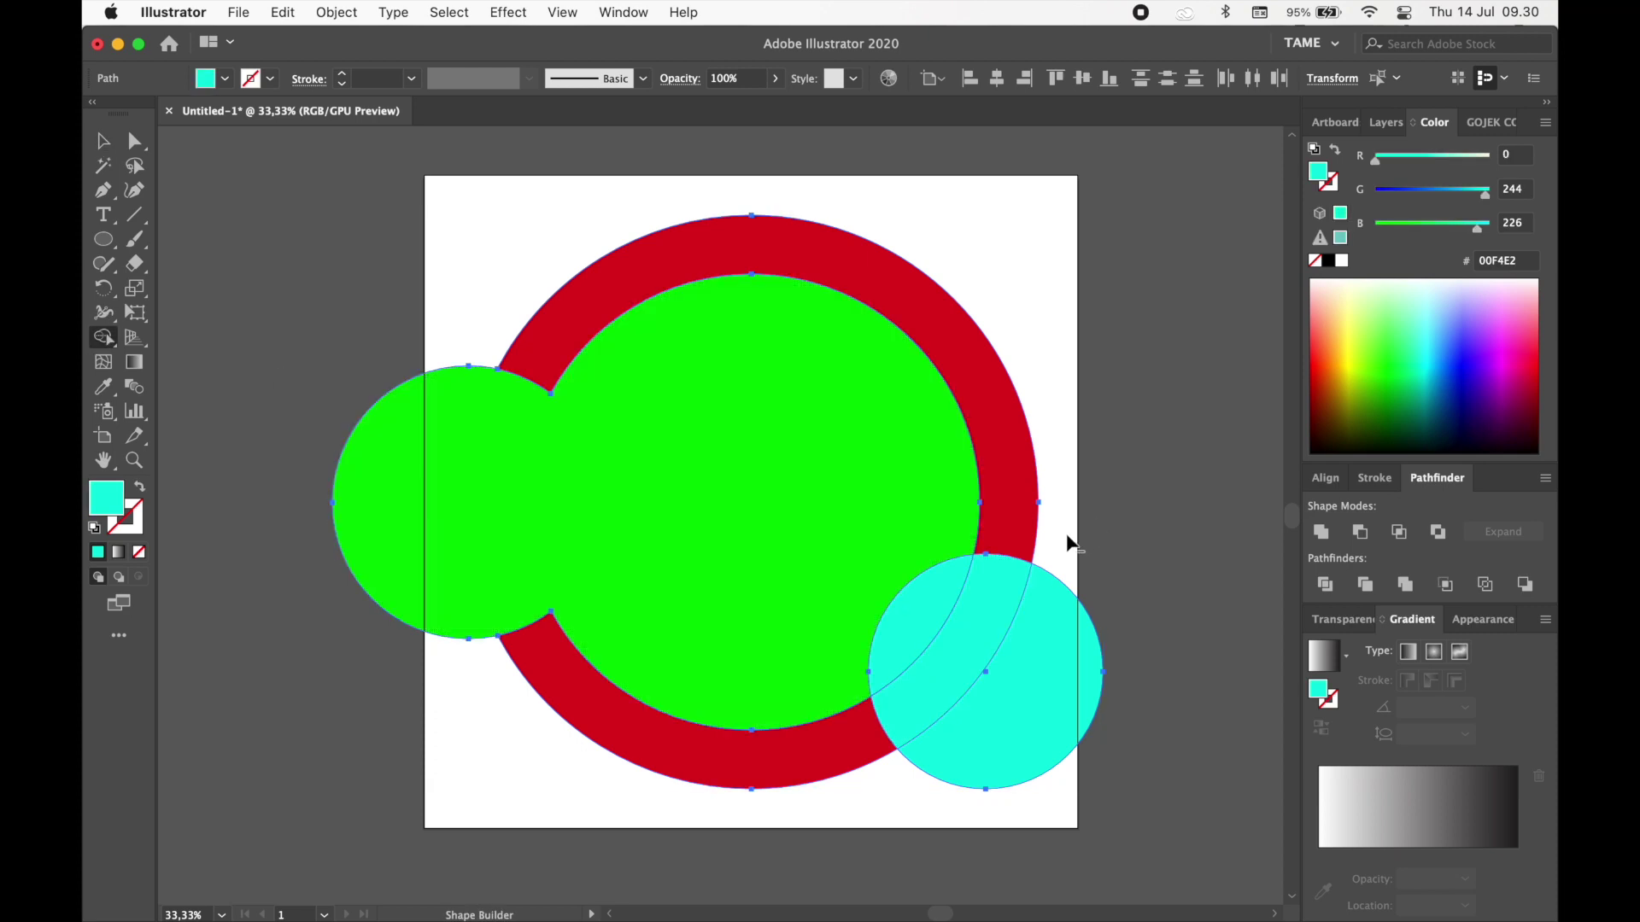
pyautogui.click(1001, 588)
pyautogui.keyDown('alt'); pyautogui.click(982, 615); pyautogui.keyUp('alt')
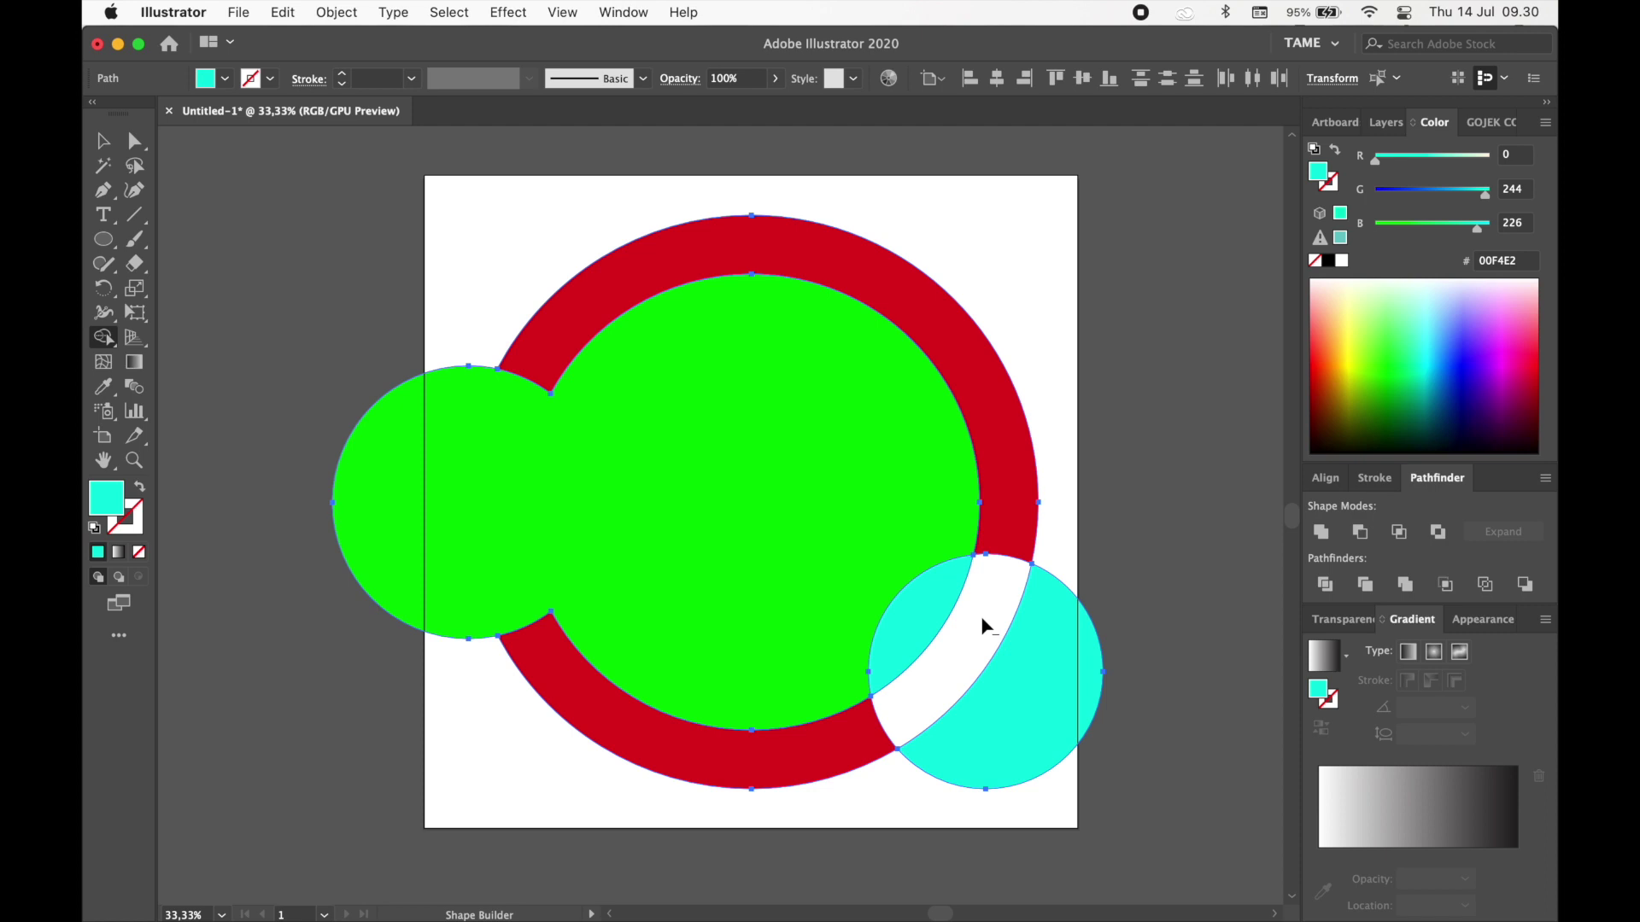
pyautogui.click(102, 141)
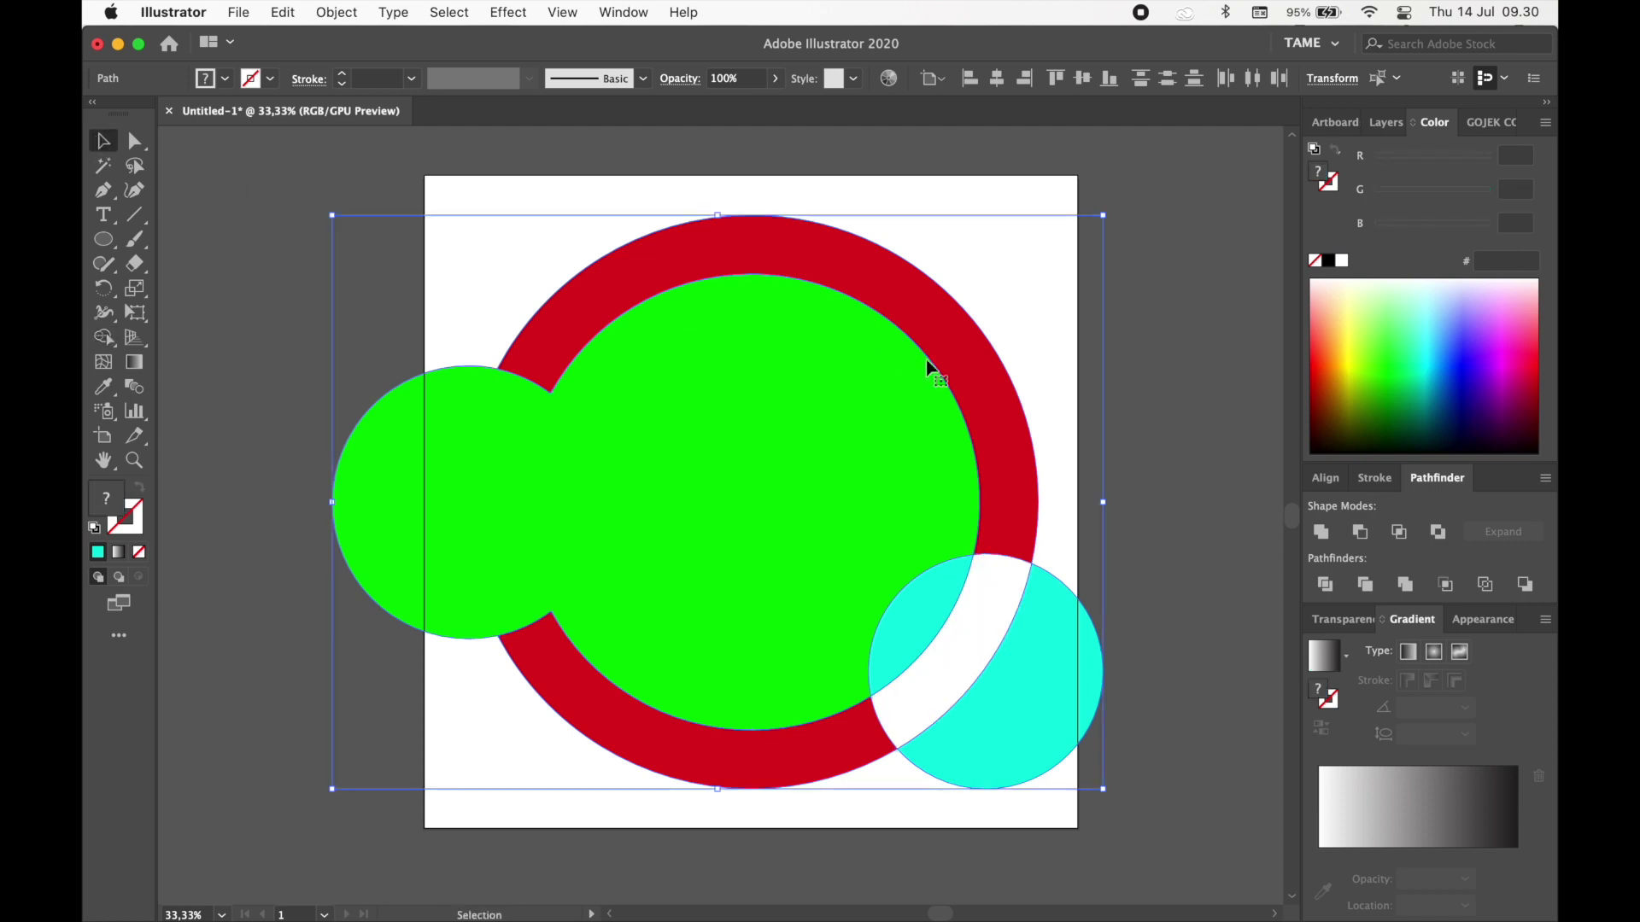
pyautogui.click(1083, 380)
# Step: Try moving the cyan pieces, undo, then delete all the artwork
pyautogui.moveTo(952, 593); pyautogui.dragTo(877, 531)
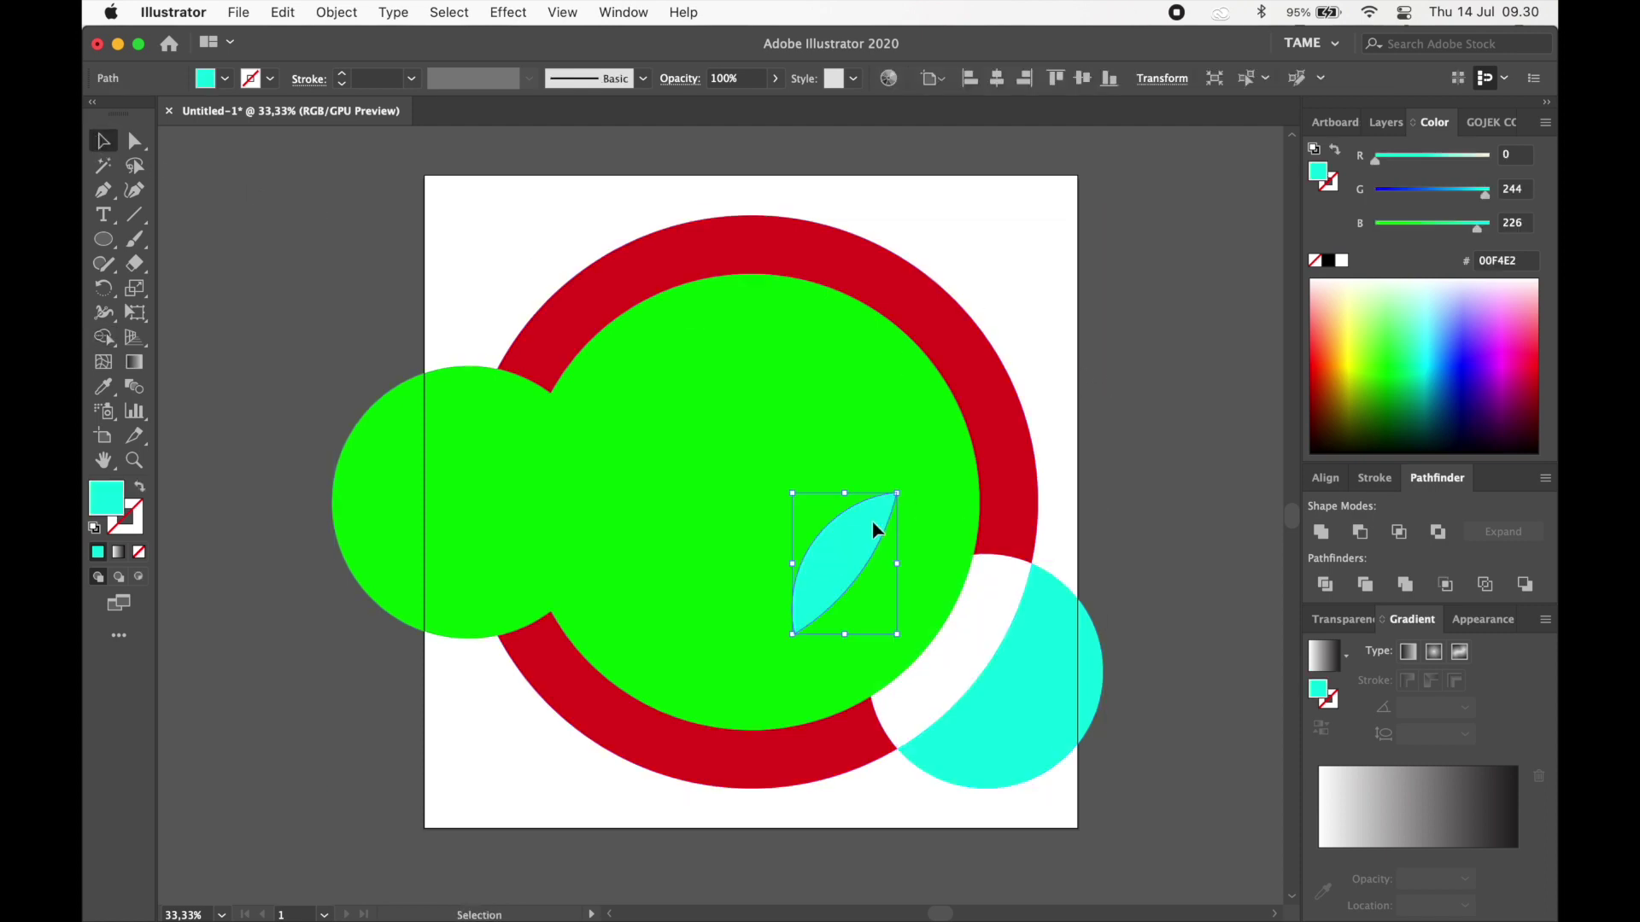
pyautogui.moveTo(1060, 609); pyautogui.dragTo(1120, 642)
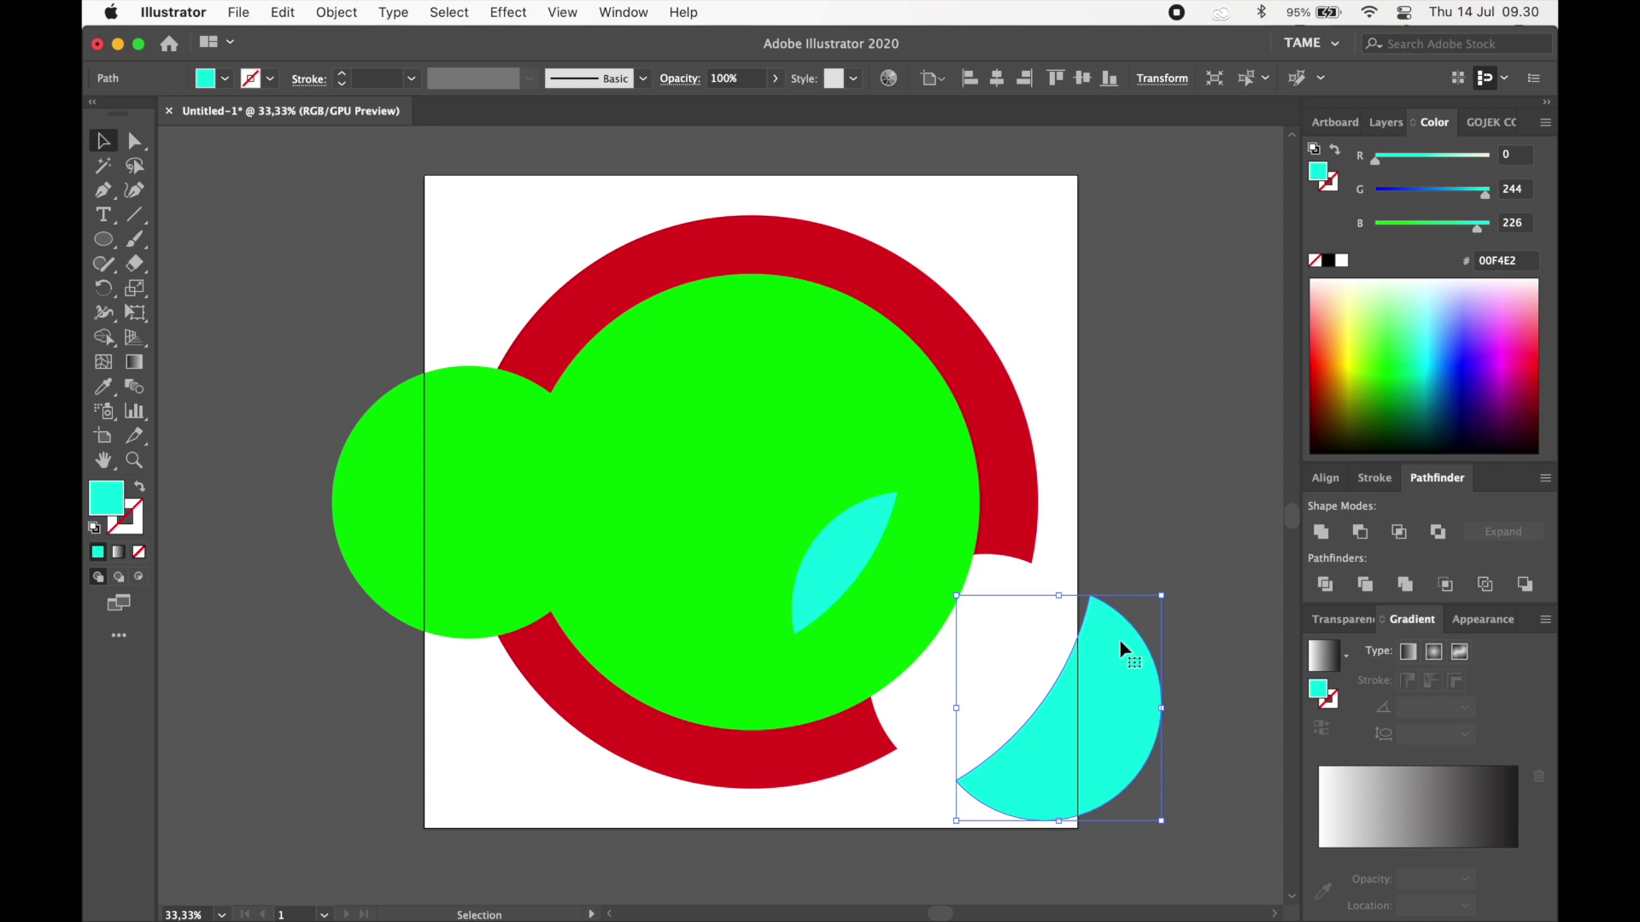
pyautogui.press('super+z')
pyautogui.press('super+z')
pyautogui.click(1178, 547)
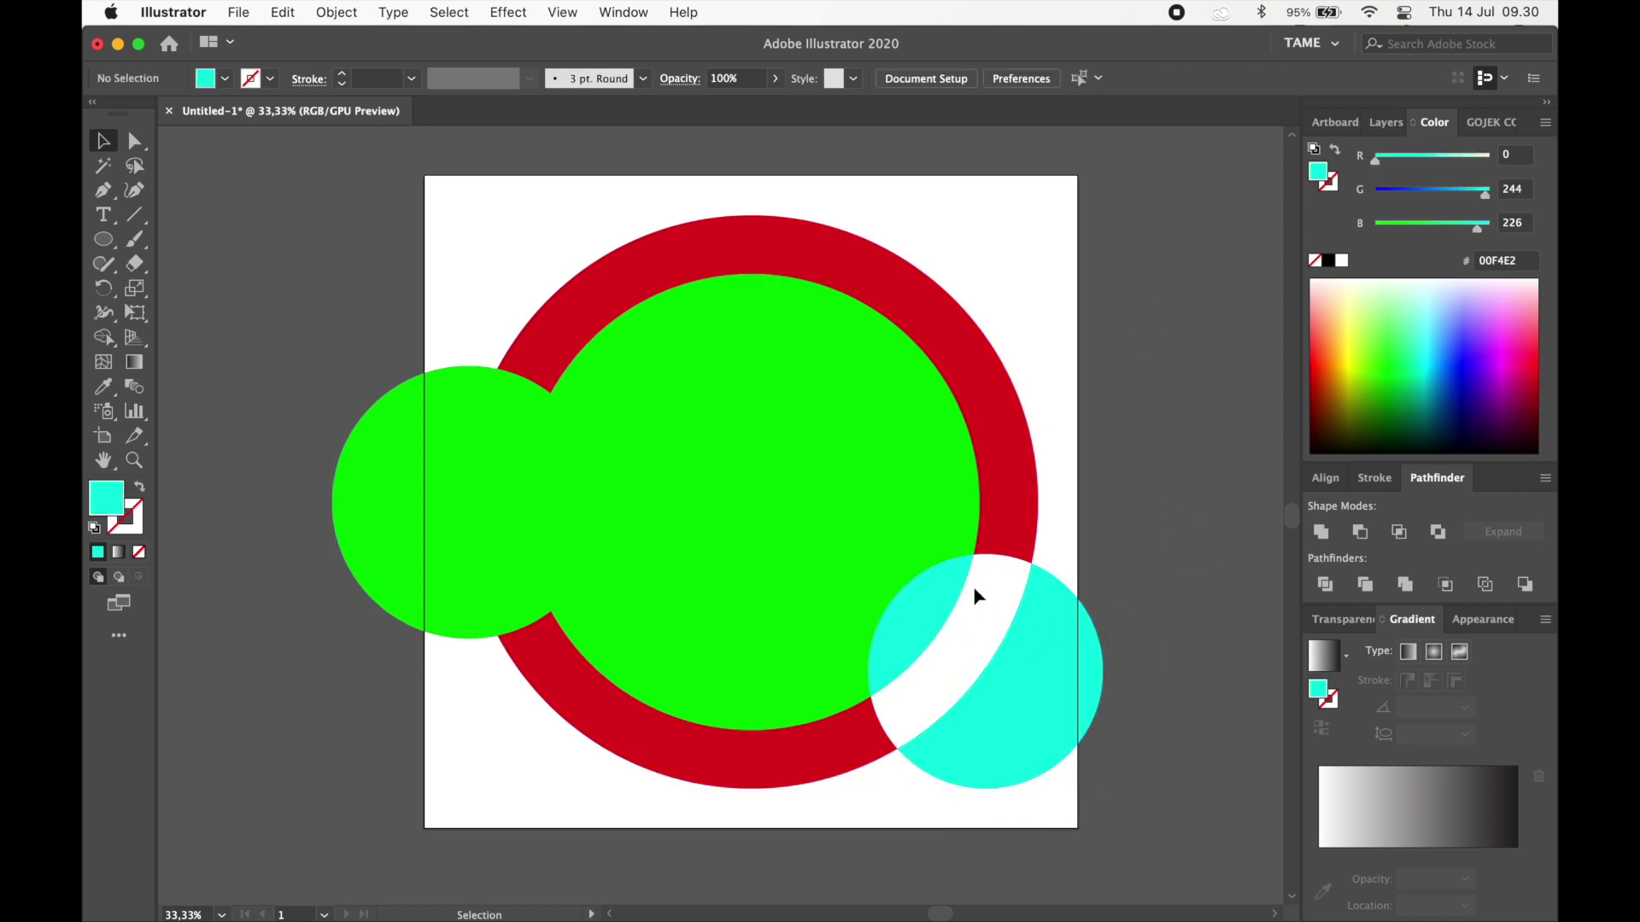
pyautogui.click(914, 507)
pyautogui.click(1186, 389)
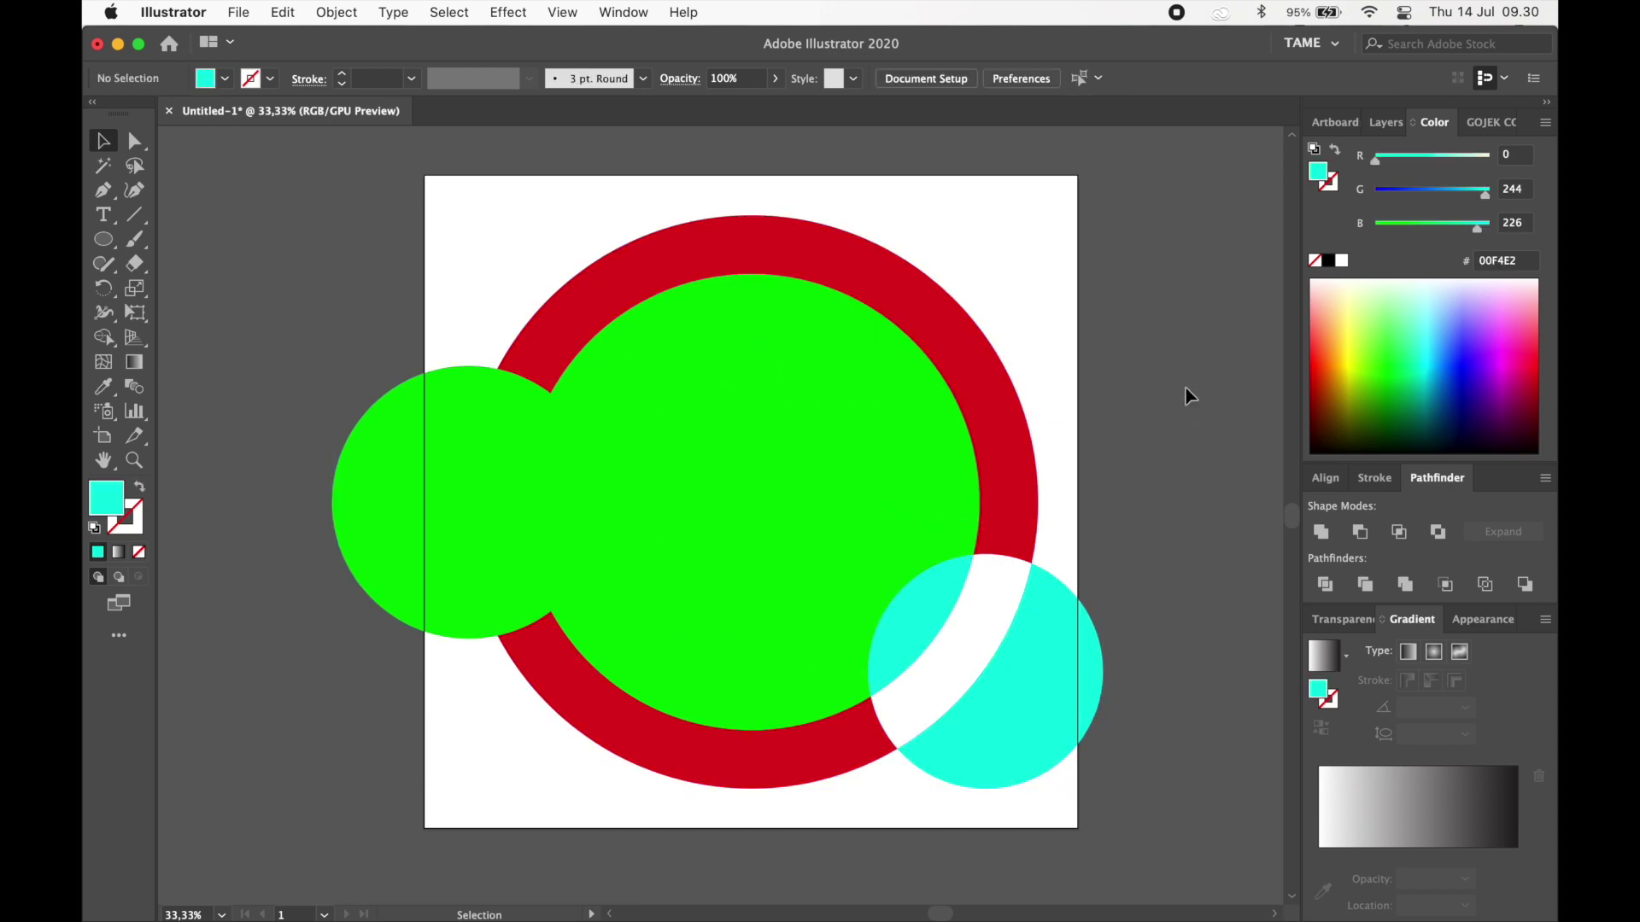
pyautogui.click(1051, 632)
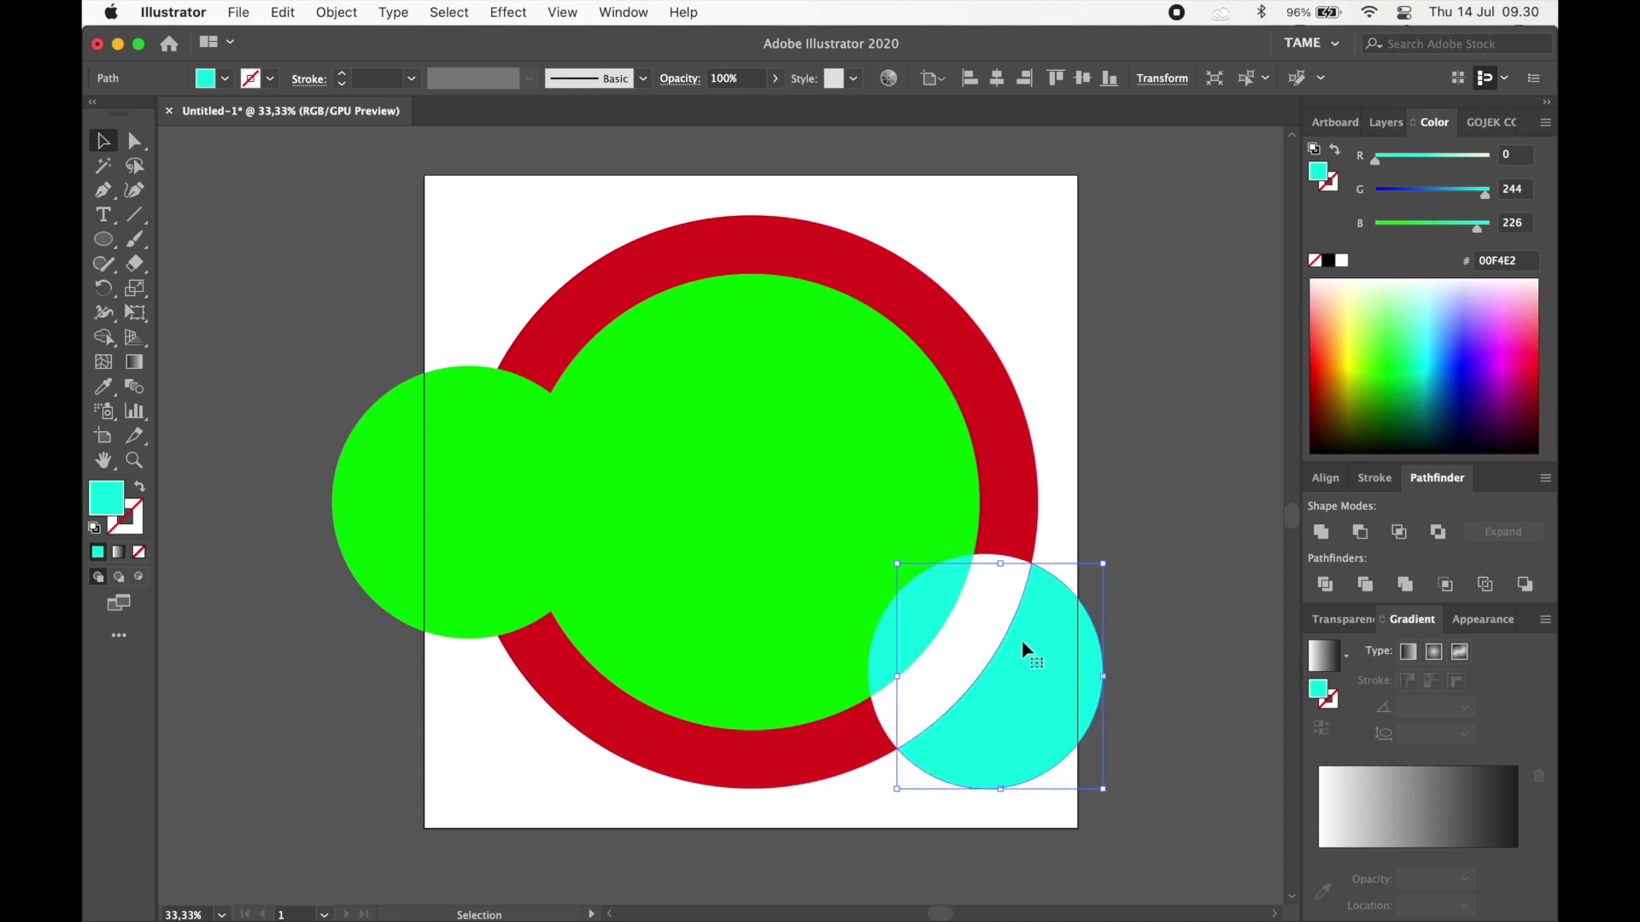
pyautogui.press('Delete')
pyautogui.hotkey('ctrl', 'a')
pyautogui.press('Delete')
# Step: Set the Ellipse tool's fill colour to red F20000
pyautogui.press('l')
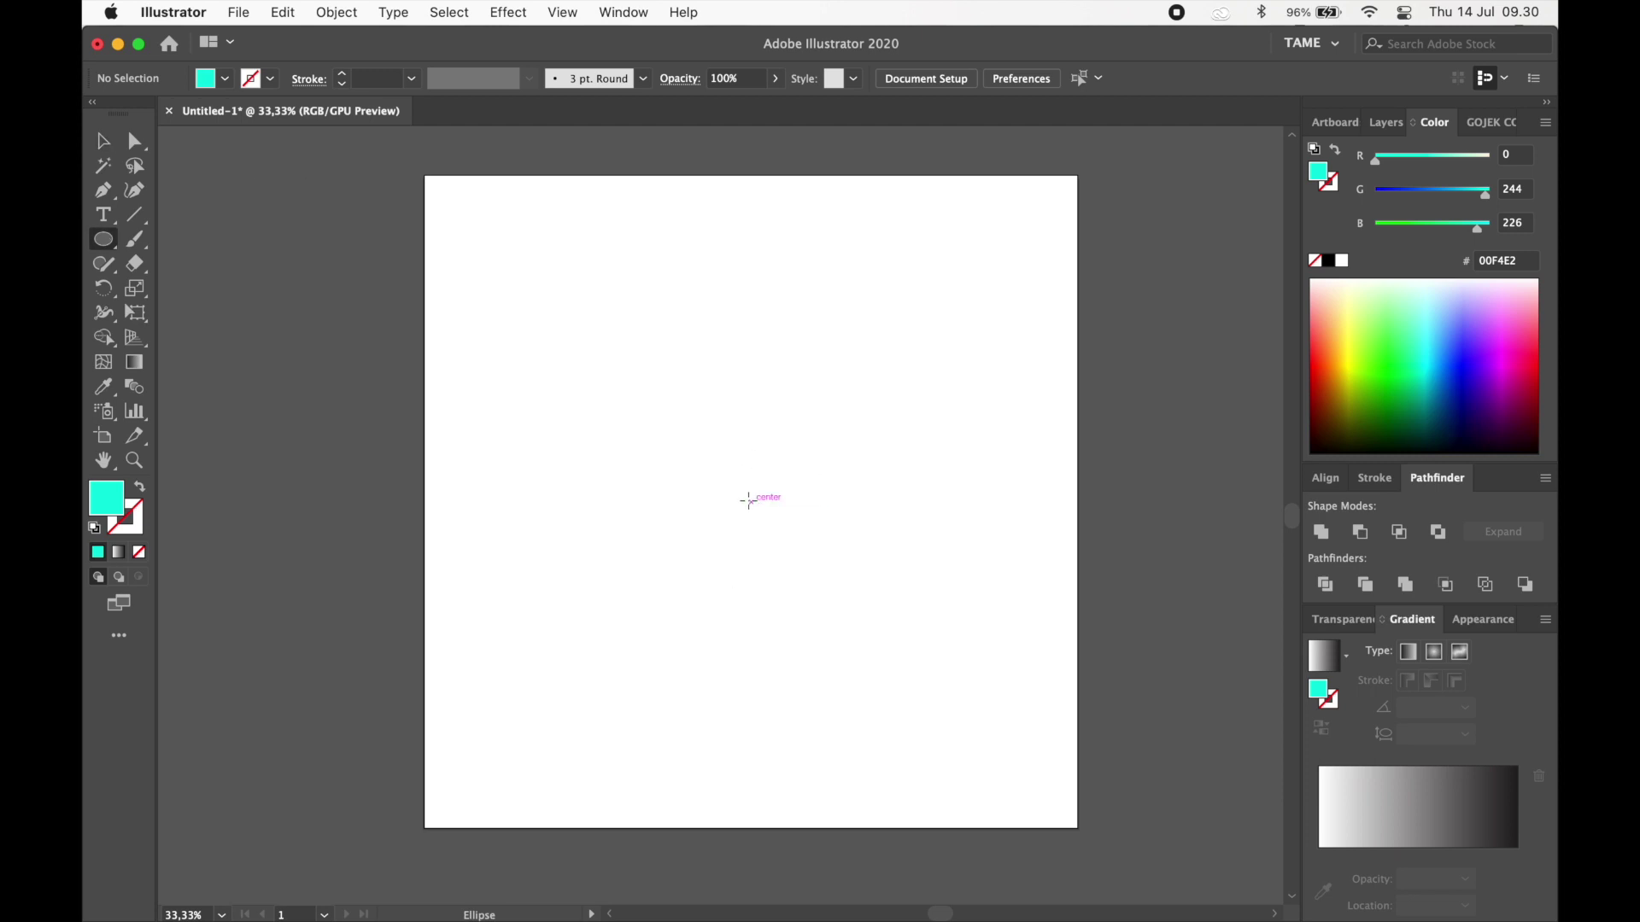
pyautogui.doubleClick(102, 506)
pyautogui.click(835, 337)
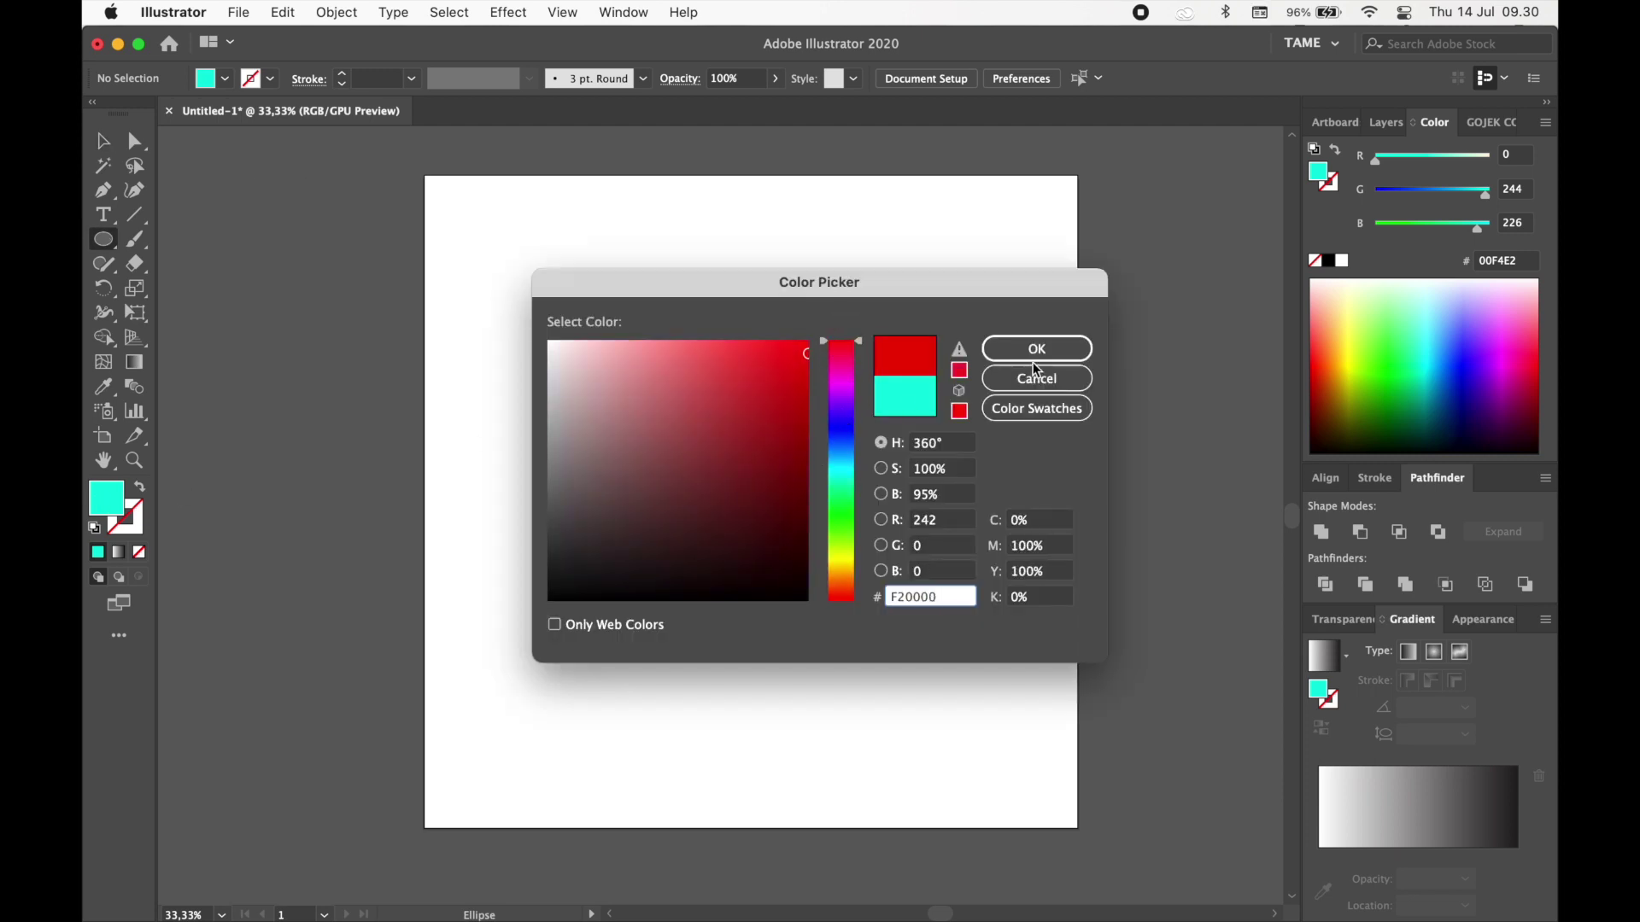
pyautogui.click(1035, 348)
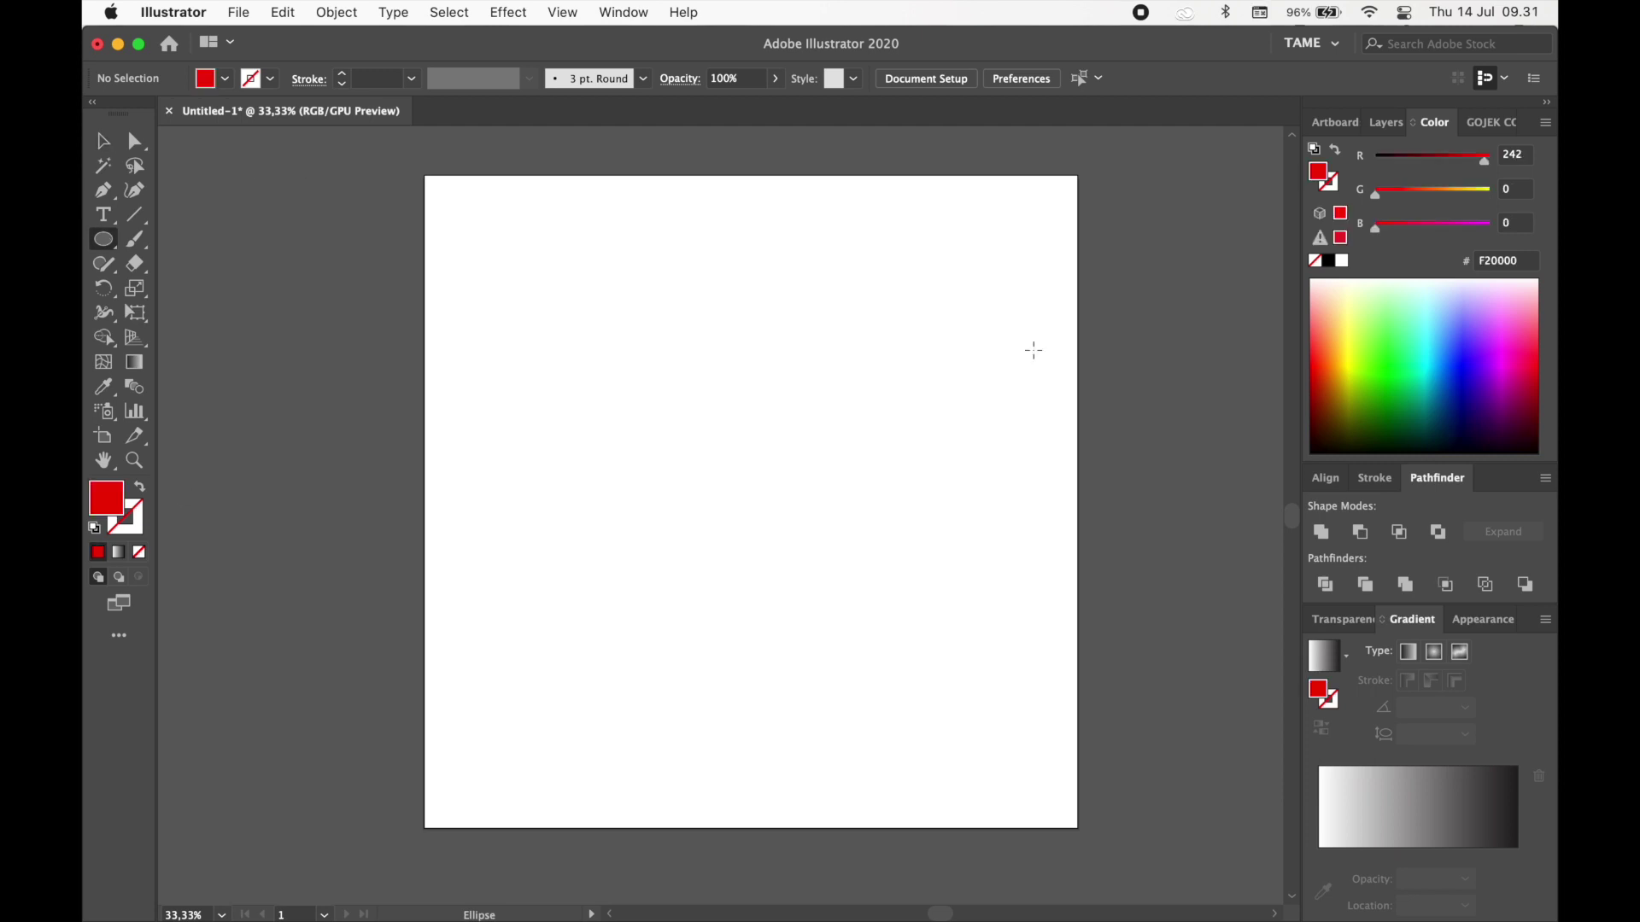
# Step: Draw a red circle about 728 px wide from the artboard centre and select it
pyautogui.moveTo(753, 503); pyautogui.dragTo(979, 583)
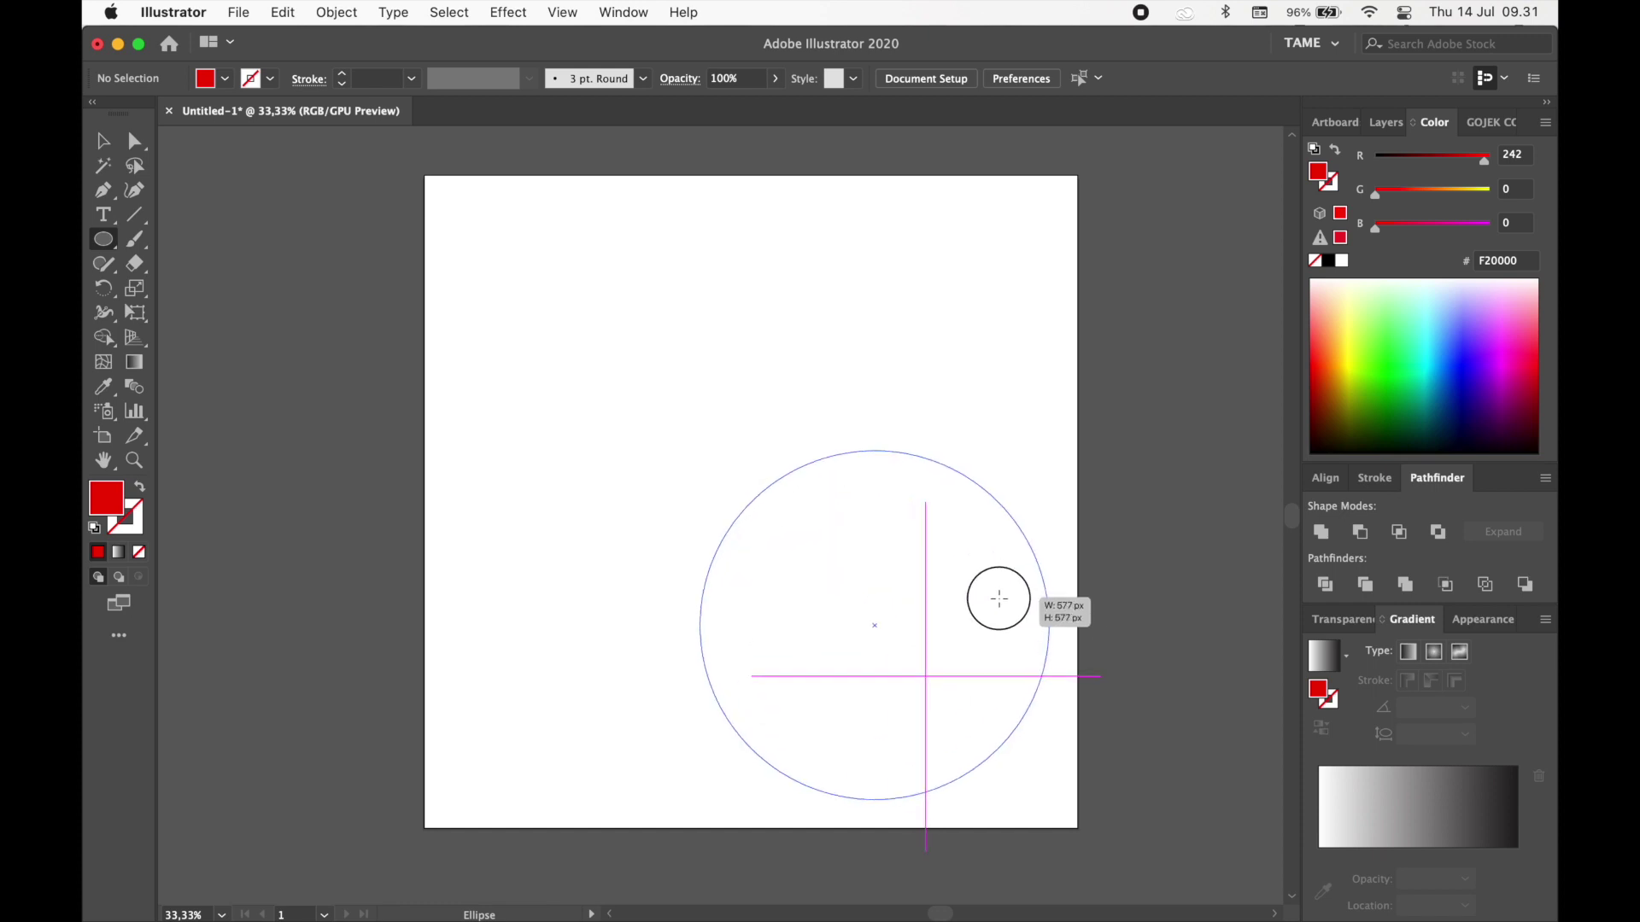
pyautogui.hotkey('ctrl', 'z')
pyautogui.moveTo(751, 502); pyautogui.dragTo(975, 597)
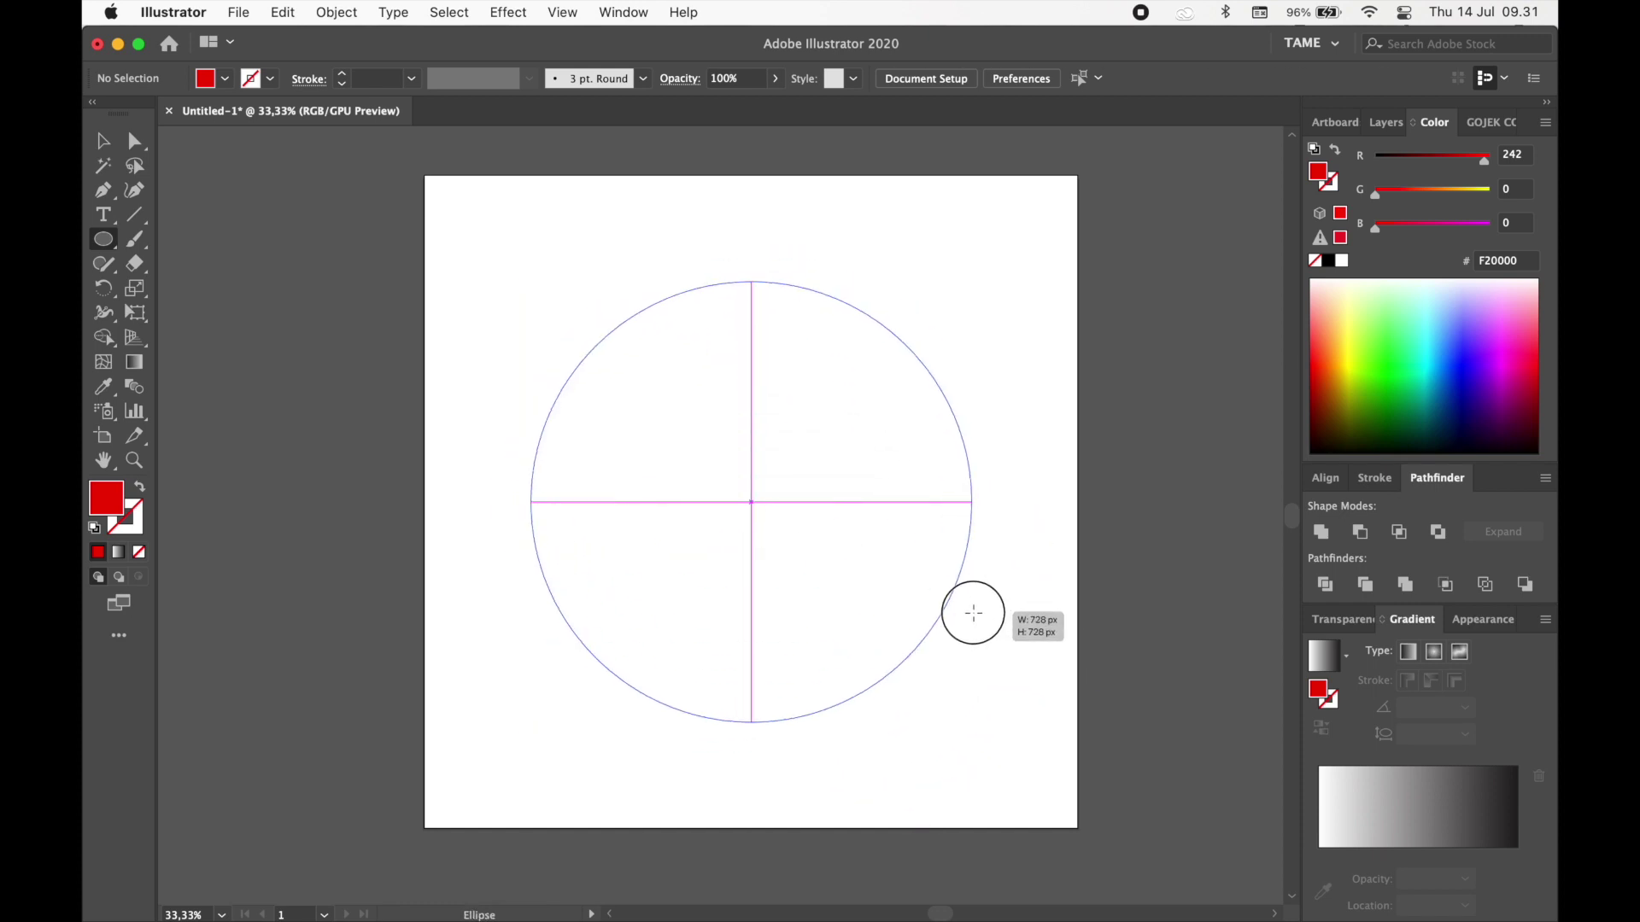
pyautogui.click(103, 141)
pyautogui.click(1091, 330)
pyautogui.click(889, 443)
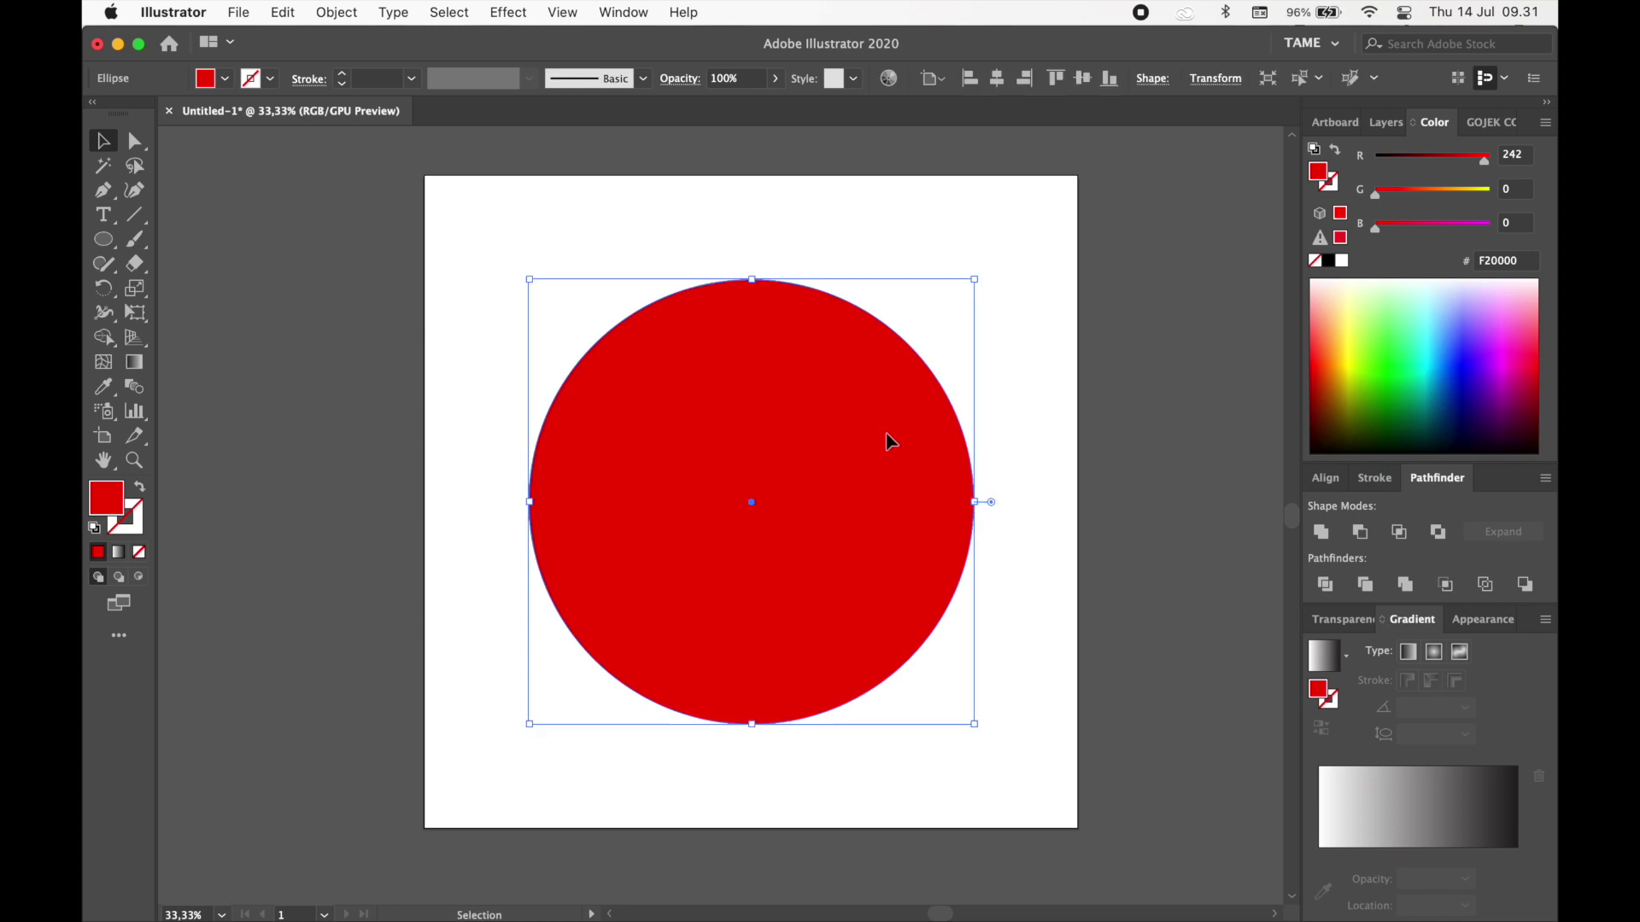
# Step: Make two smaller concentric copies of the red circle and remove the outer gap ring
pyautogui.keyDown('shift'); pyautogui.click(890, 443); pyautogui.keyUp('shift')
pyautogui.moveTo(978, 280); pyautogui.dragTo(941, 313)
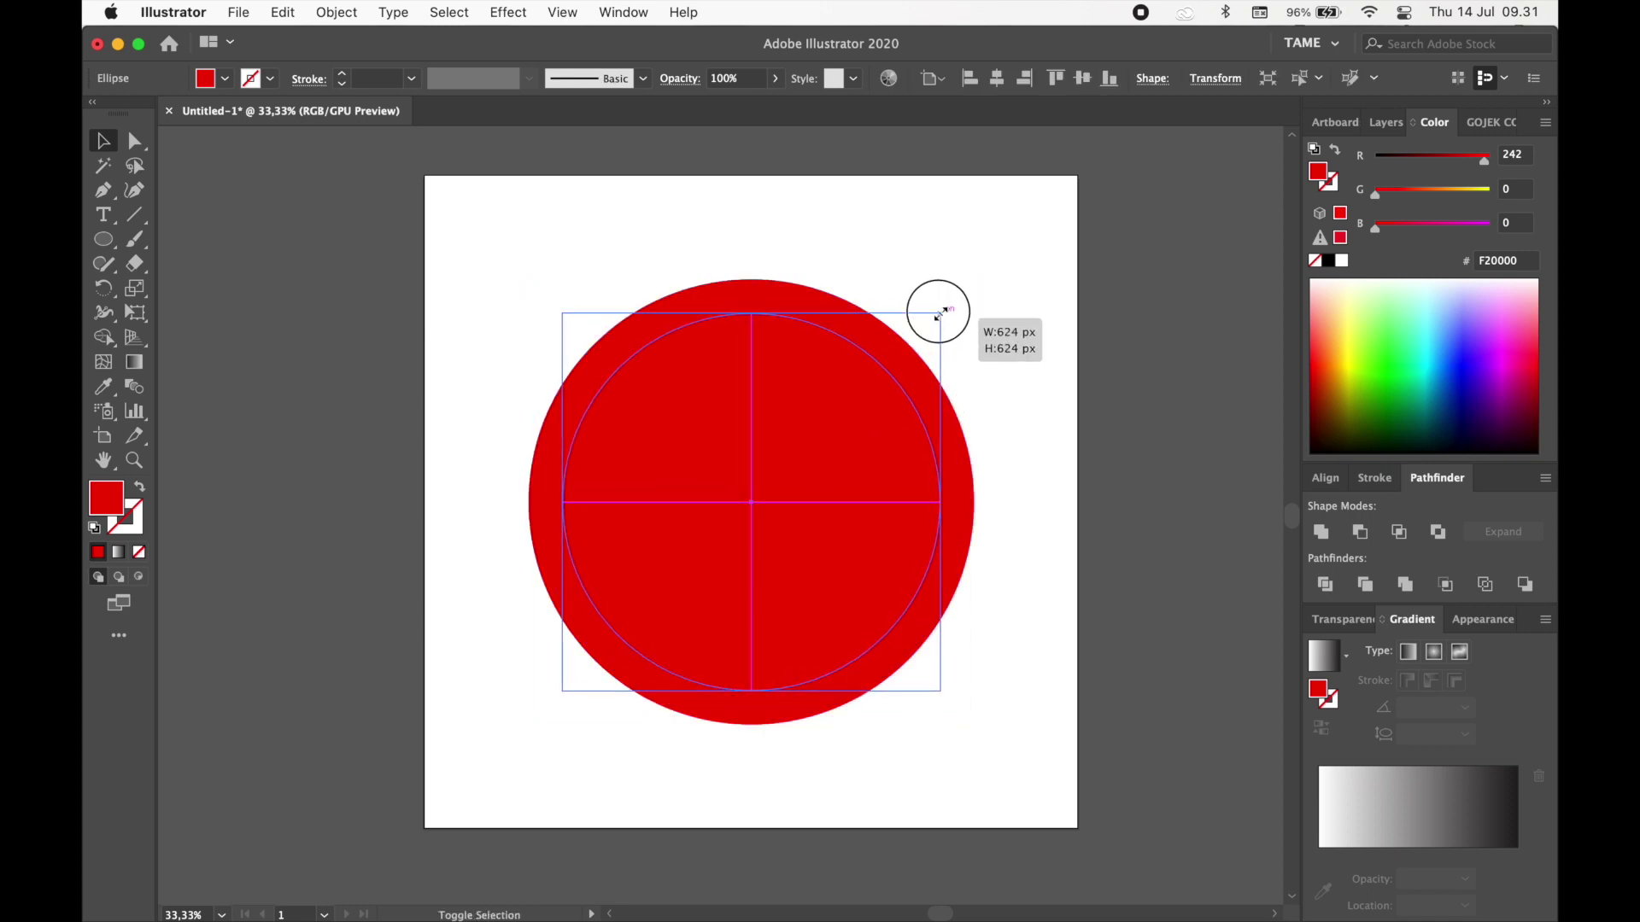
pyautogui.moveTo(941, 314); pyautogui.dragTo(905, 348)
pyautogui.keyDown('shift'); pyautogui.click(570, 380); pyautogui.keyUp('shift')
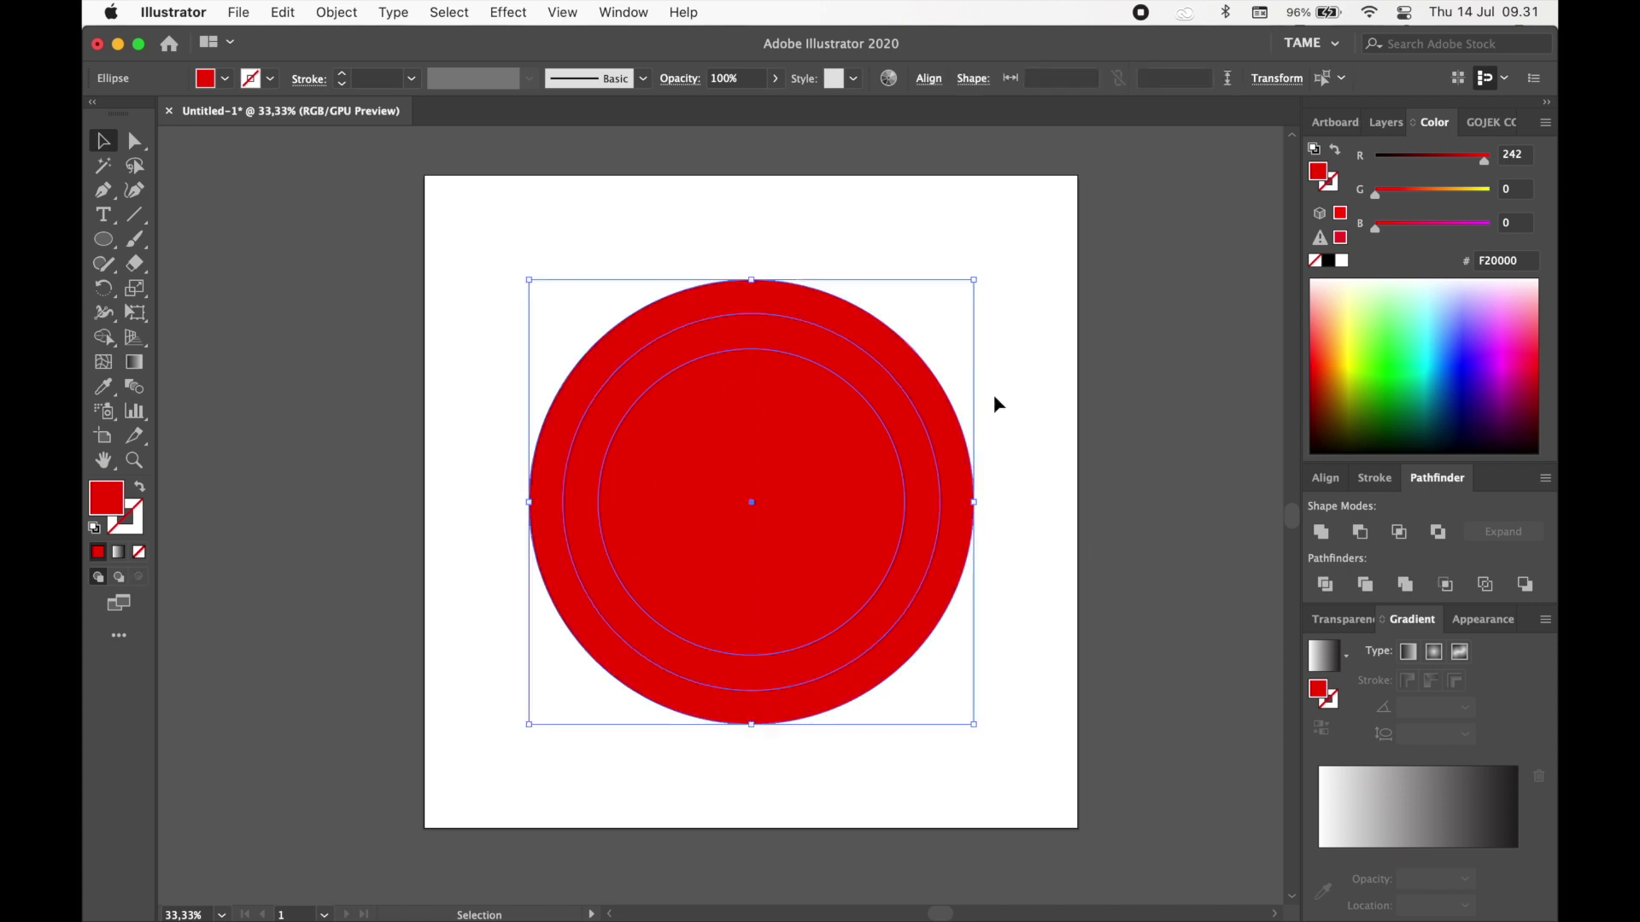
pyautogui.click(103, 337)
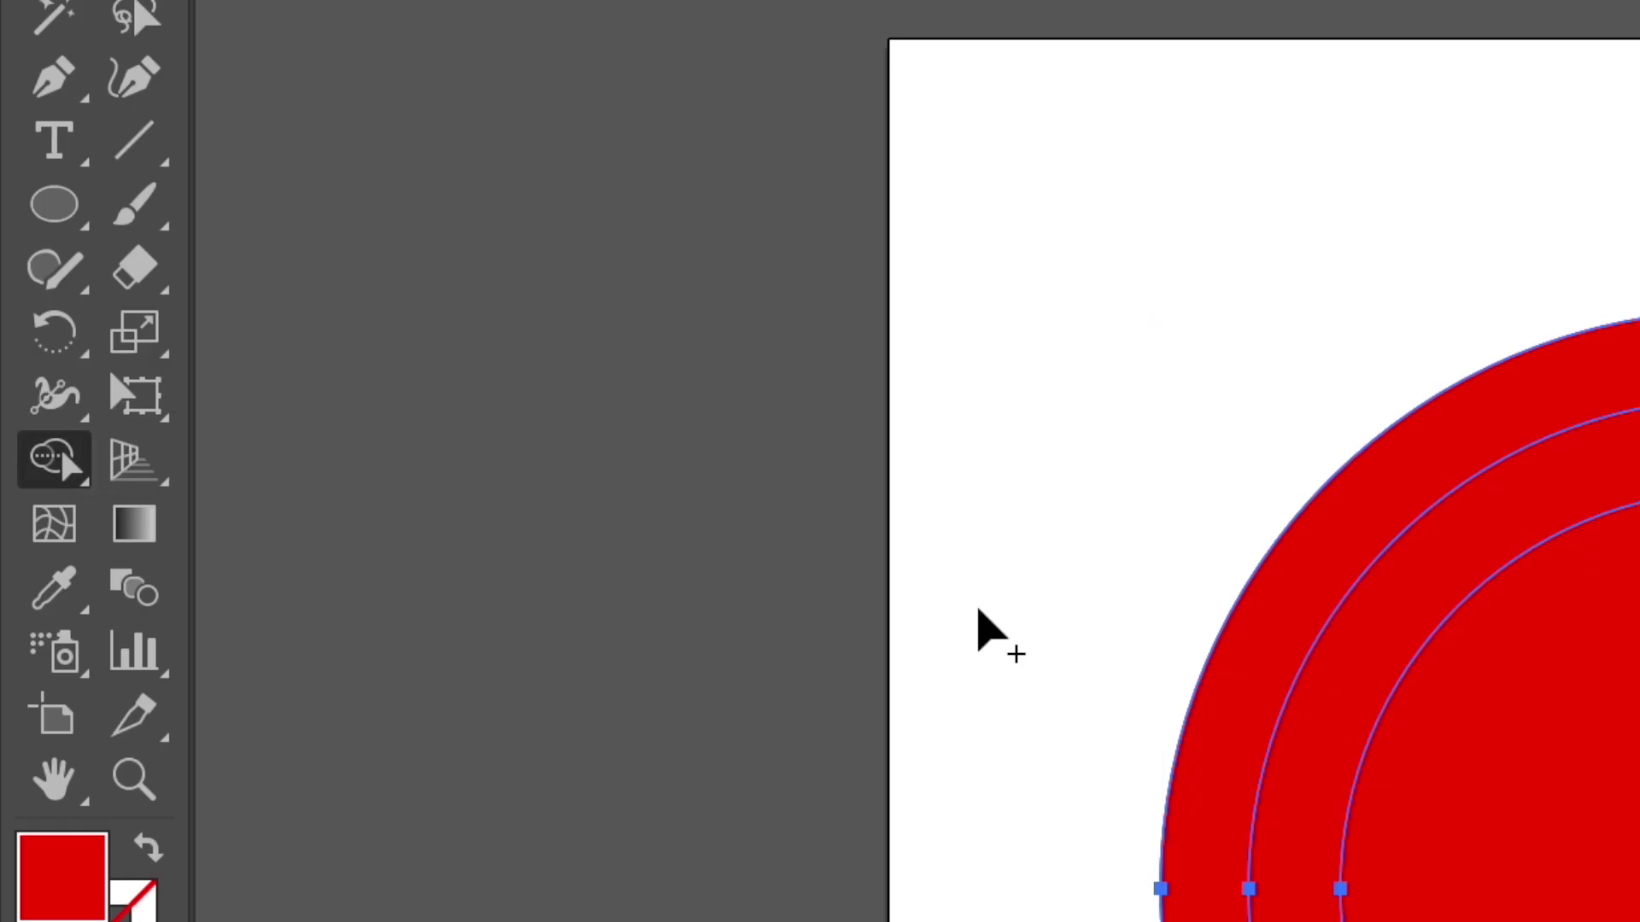
pyautogui.keyDown('alt'); pyautogui.click(637, 376); pyautogui.keyUp('alt')
# Step: Scale a smaller copy of the inner disc, fill it blue 0048E8, and drag out a star
pyautogui.press('v')
pyautogui.click(876, 461)
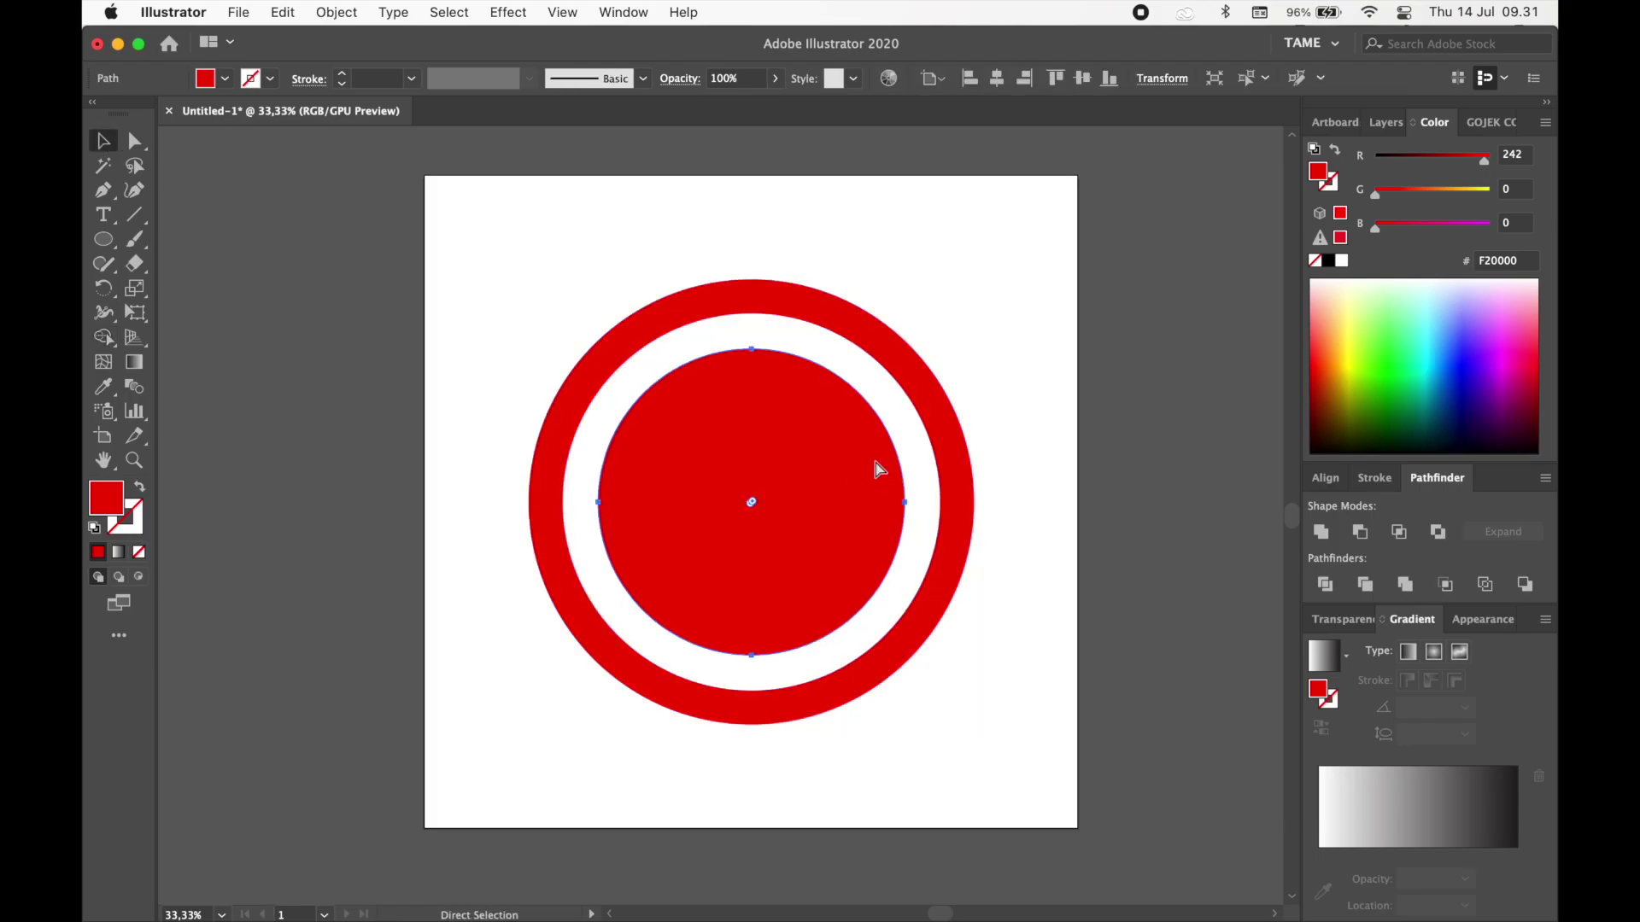
pyautogui.moveTo(904, 349); pyautogui.dragTo(867, 387)
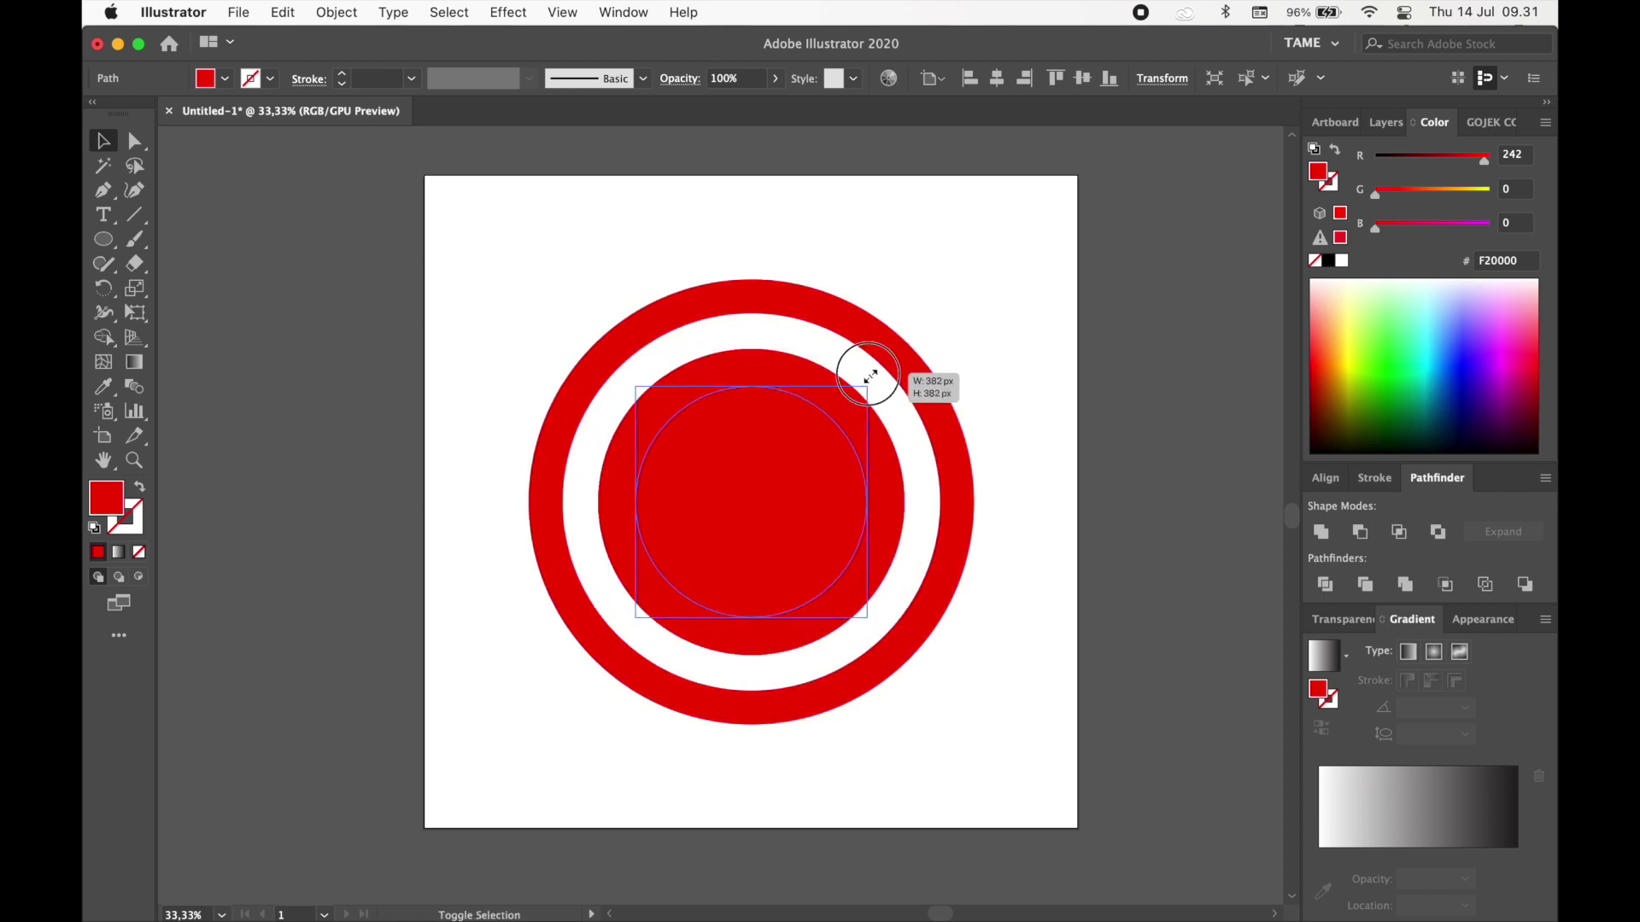
pyautogui.doubleClick(106, 497)
pyautogui.click(841, 440)
pyautogui.click(806, 364)
pyautogui.click(1036, 348)
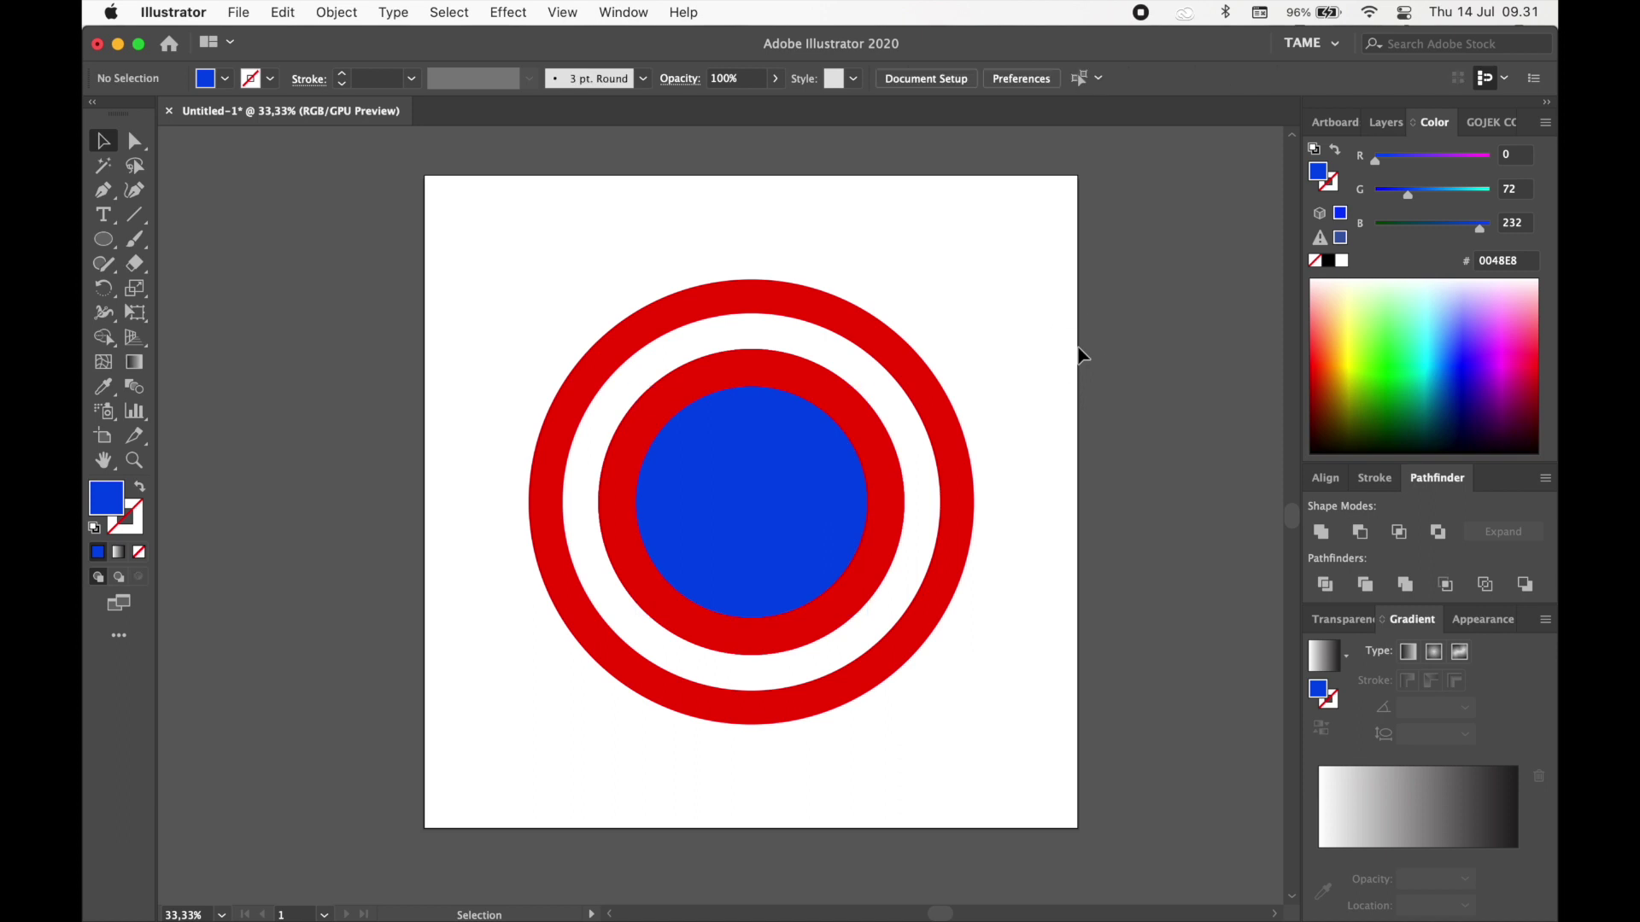
pyautogui.moveTo(103, 239); pyautogui.dragTo(224, 335)
pyautogui.moveTo(757, 503); pyautogui.dragTo(852, 557)
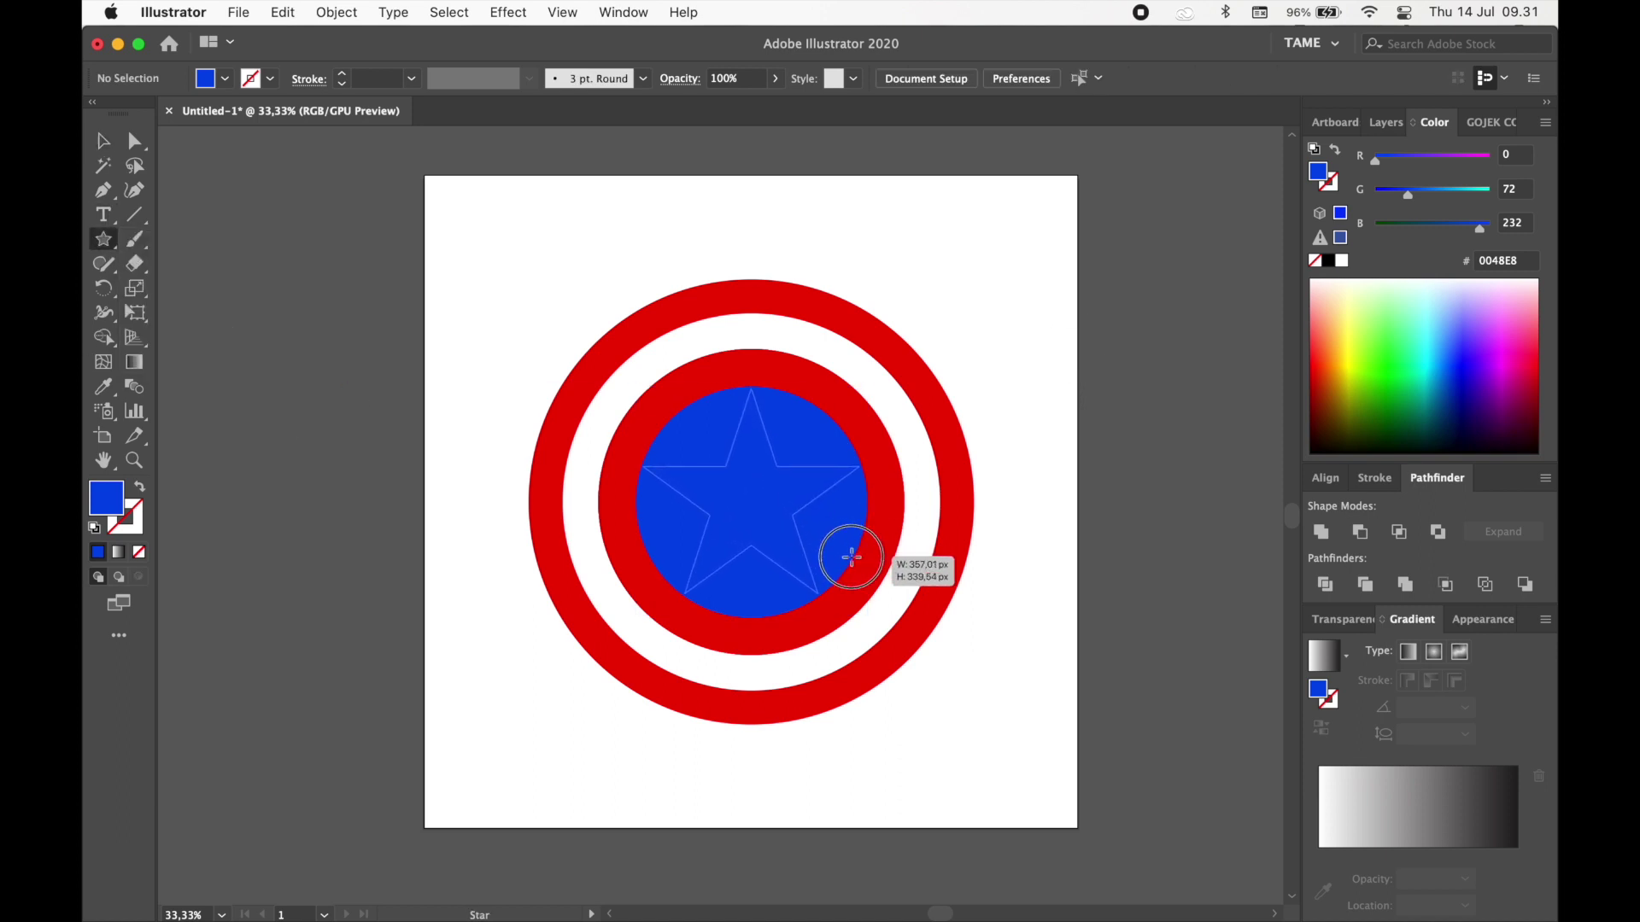
# Step: Fill the star cyan to contrast with the blue disc
pyautogui.click(106, 147)
pyautogui.doubleClick(117, 510)
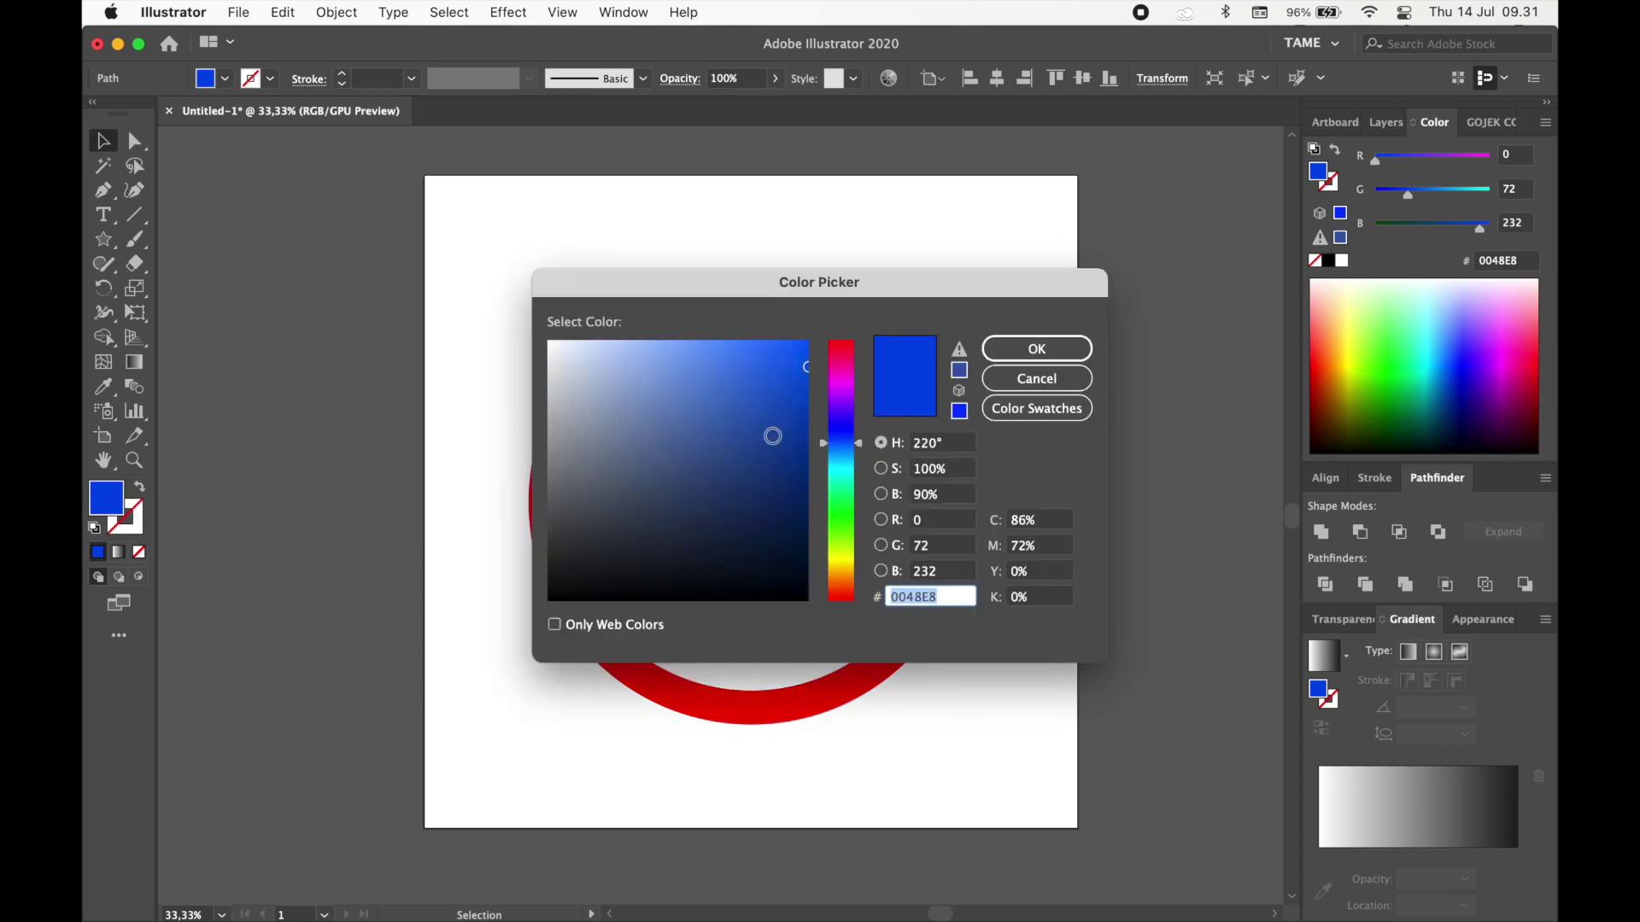
pyautogui.click(837, 472)
pyautogui.click(1037, 348)
pyautogui.click(1095, 348)
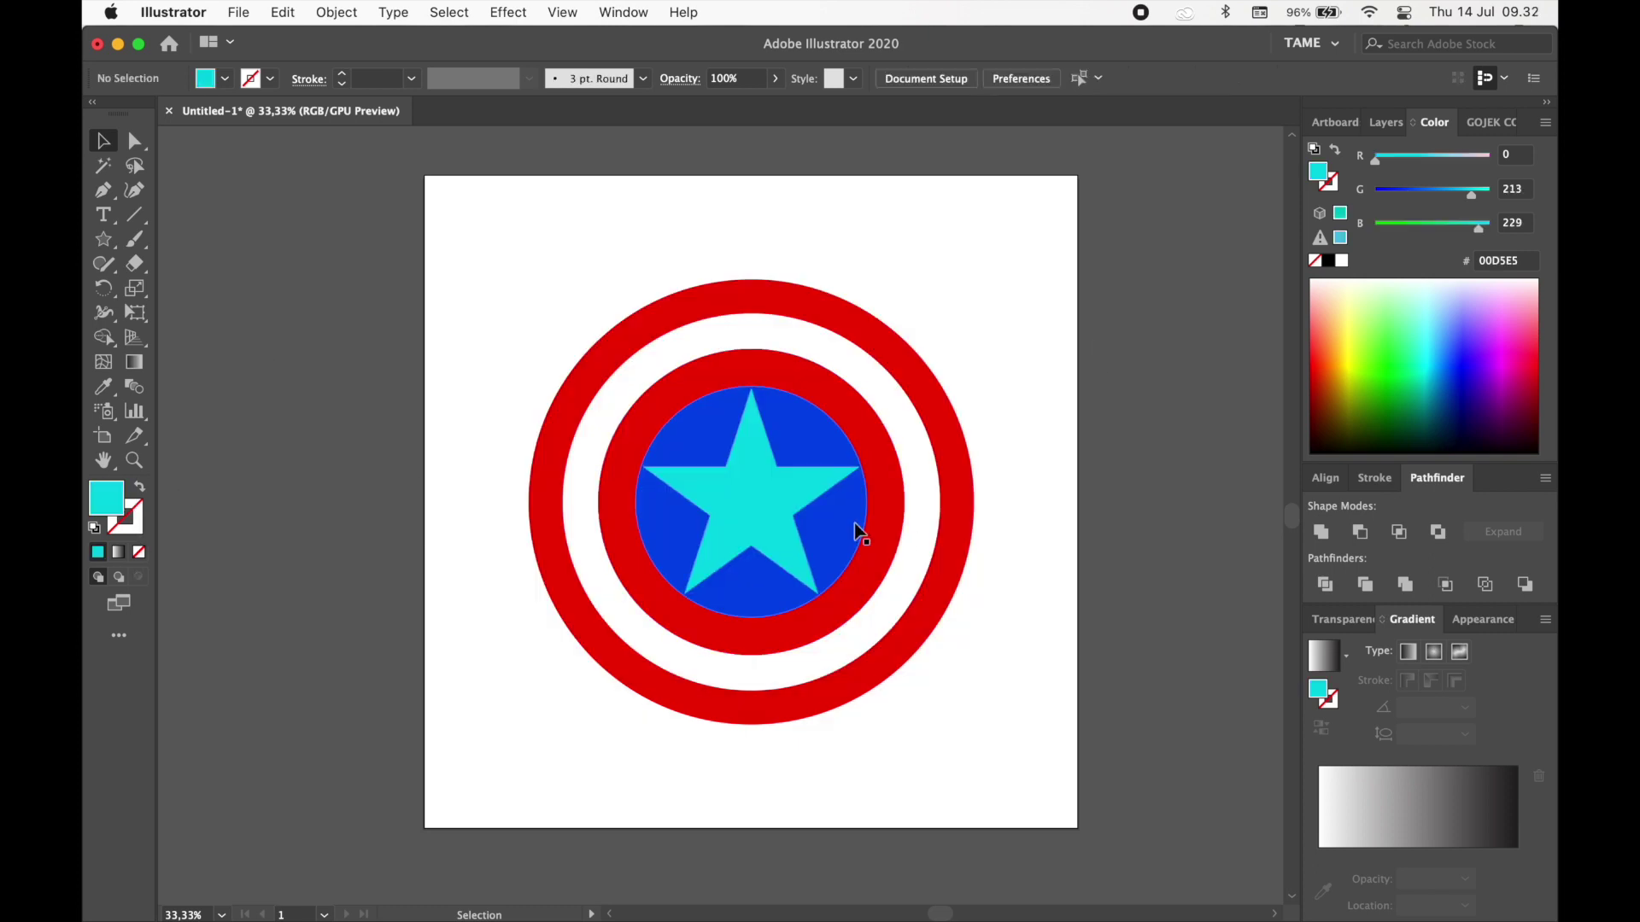
pyautogui.click(858, 531)
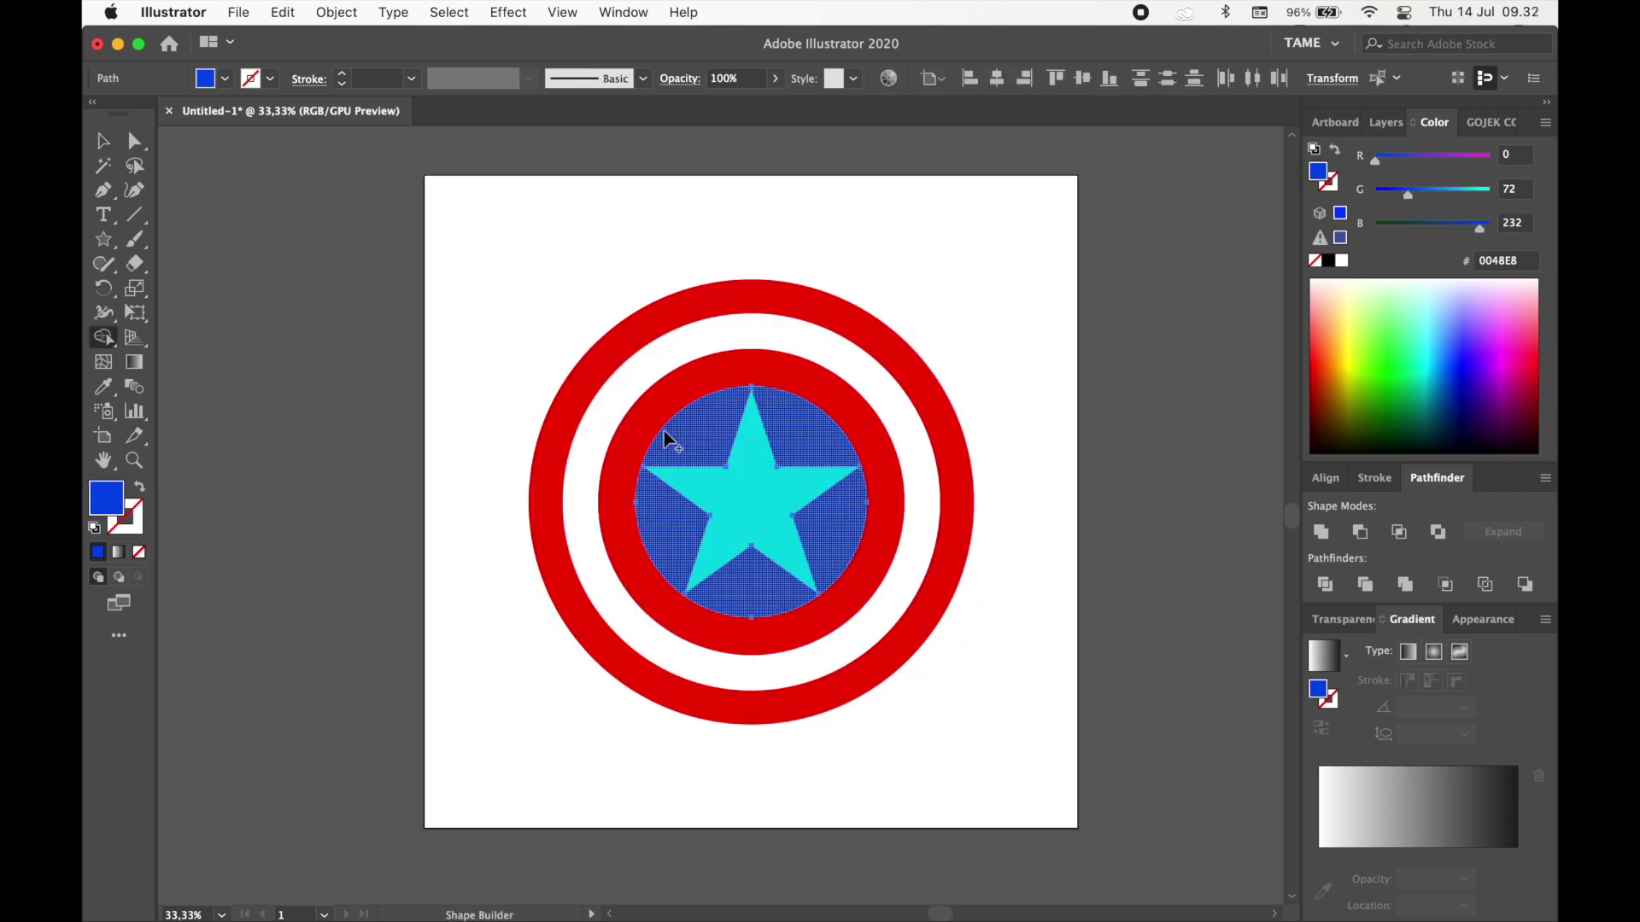
# Step: Select star, disc and inner ring, then remove the star region with Shape Builder
pyautogui.moveTo(921, 534); pyautogui.dragTo(649, 427)
pyautogui.hotkey('shift', 'm')
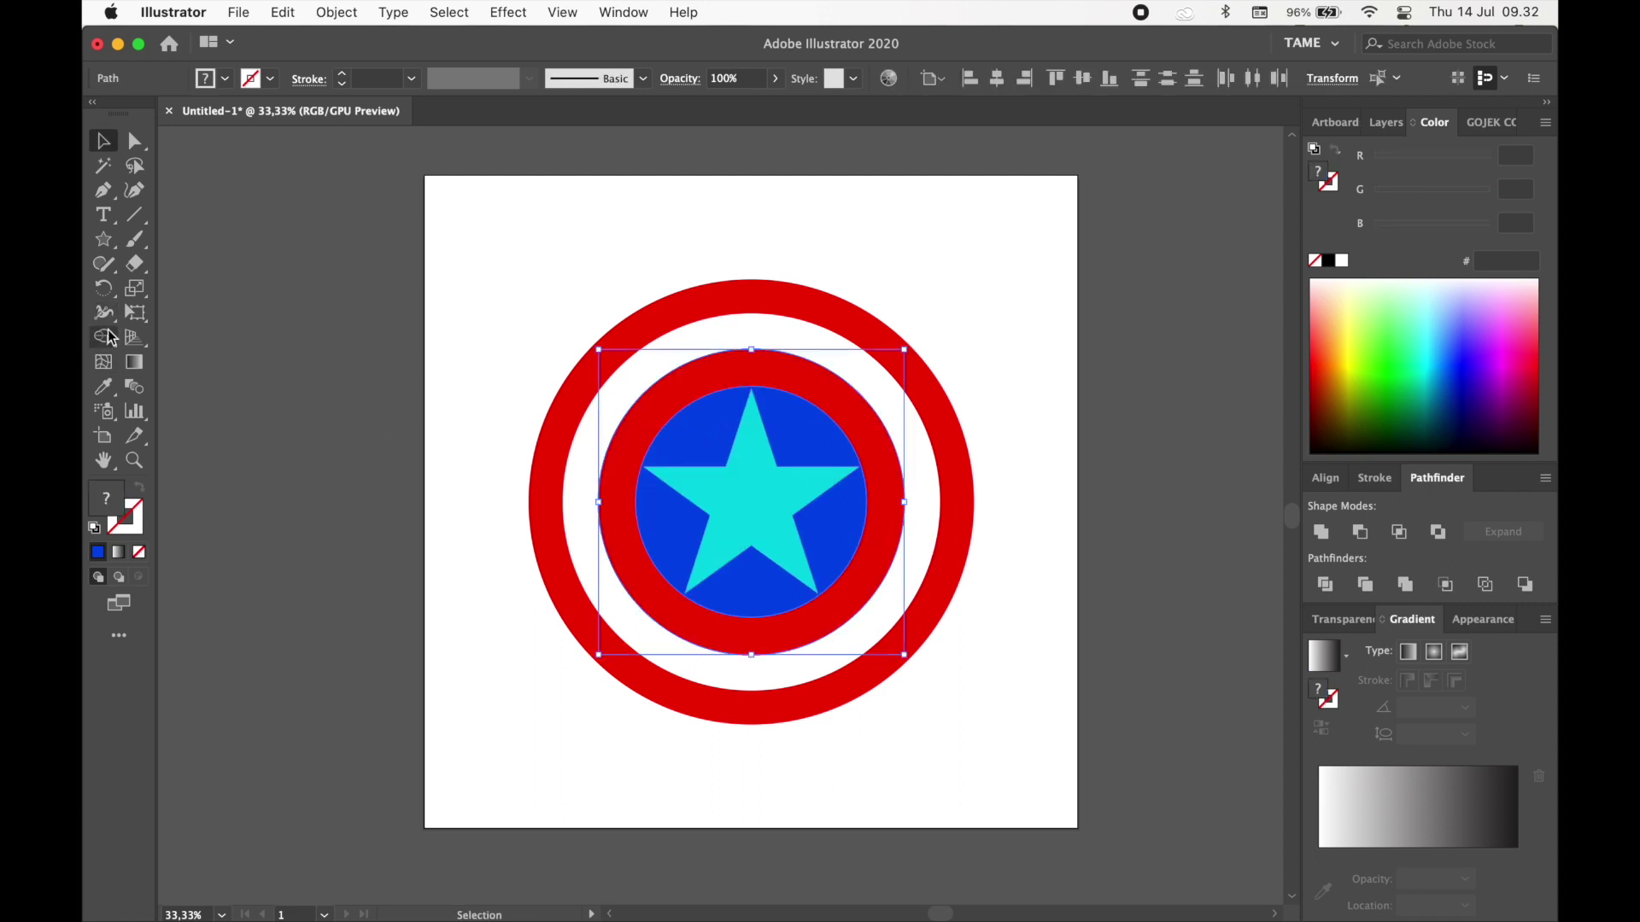
pyautogui.keyDown('alt'); pyautogui.click(752, 504); pyautogui.keyUp('alt')
pyautogui.click(102, 140)
pyautogui.click(972, 360)
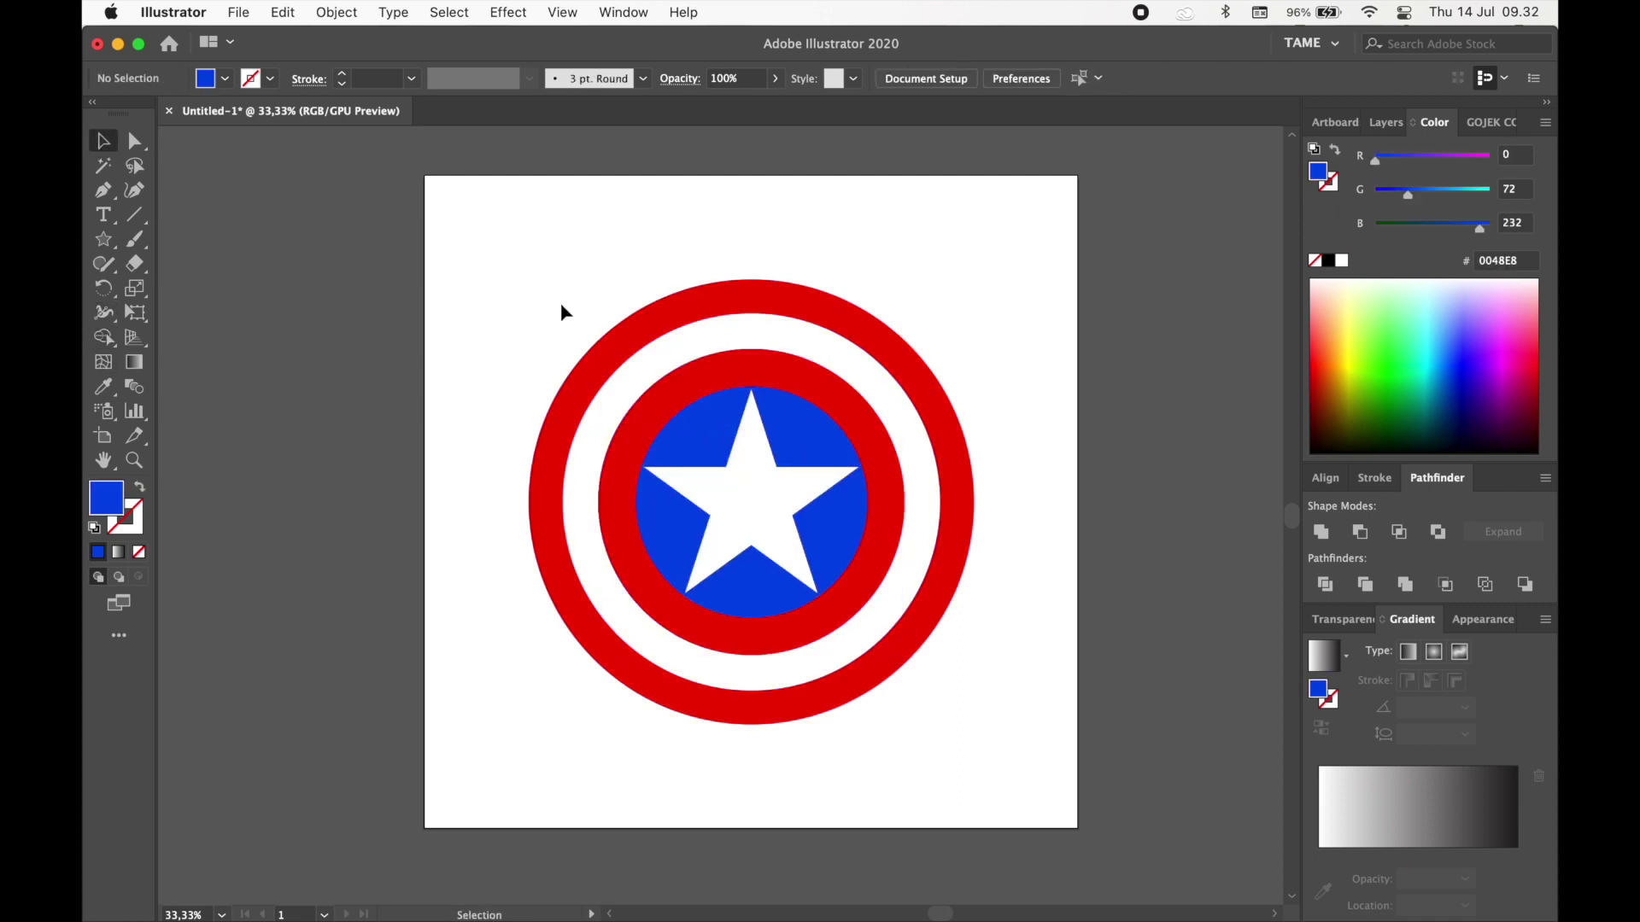
pyautogui.click(103, 239)
pyautogui.click(175, 246)
pyautogui.moveTo(425, 176); pyautogui.dragTo(1079, 828)
pyautogui.click(106, 150)
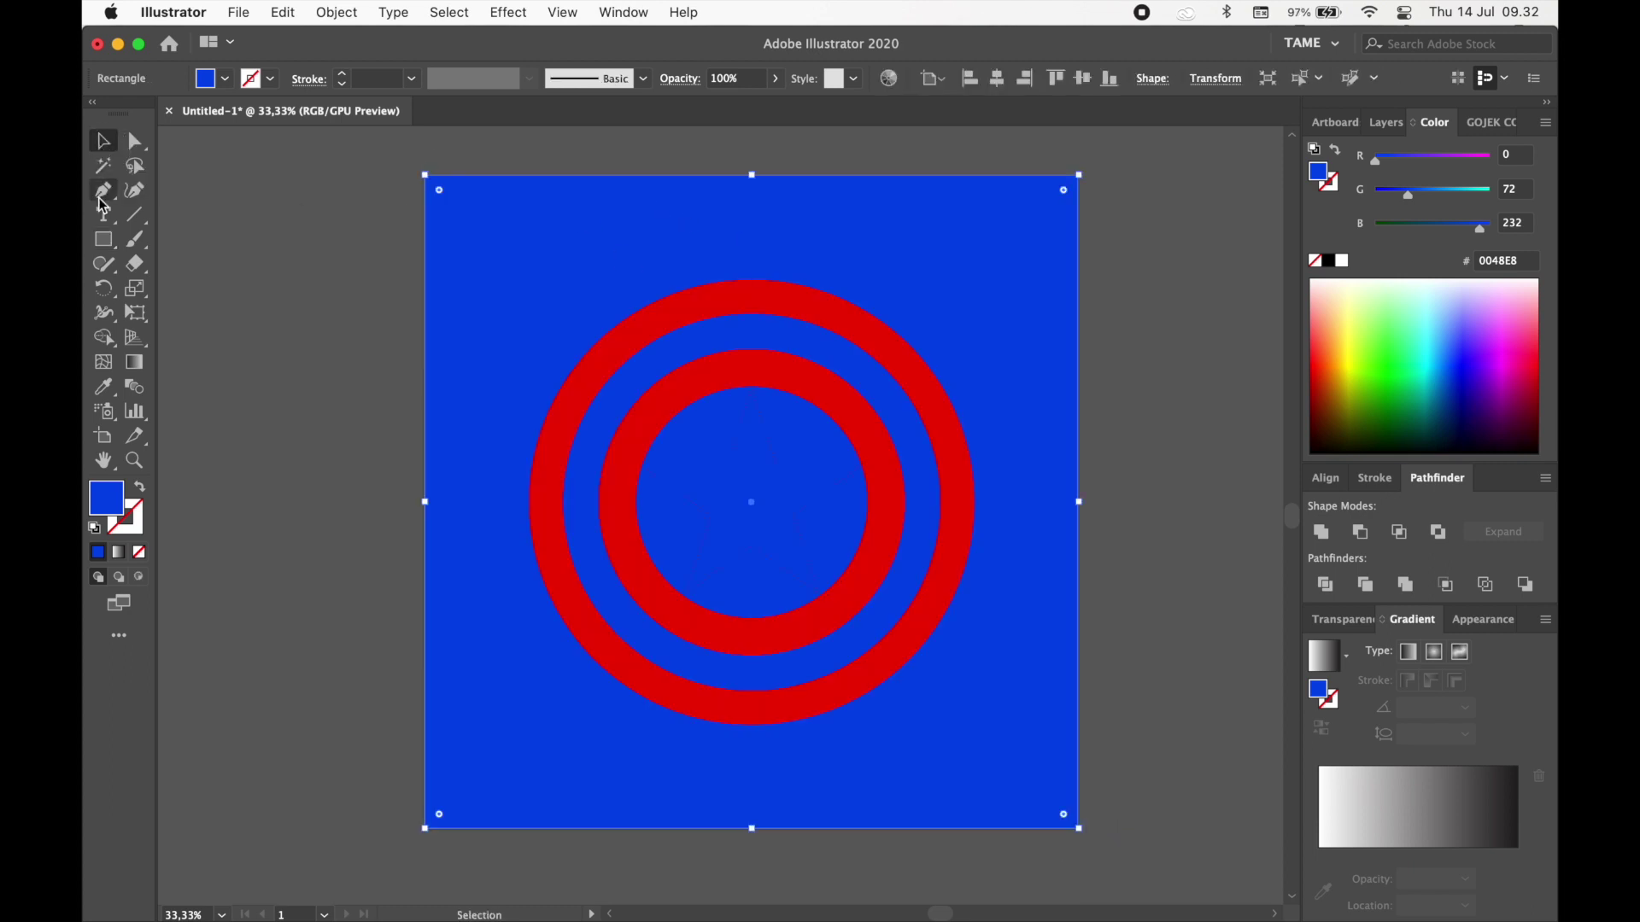
pyautogui.doubleClick(106, 498)
pyautogui.moveTo(638, 366); pyautogui.dragTo(549, 395)
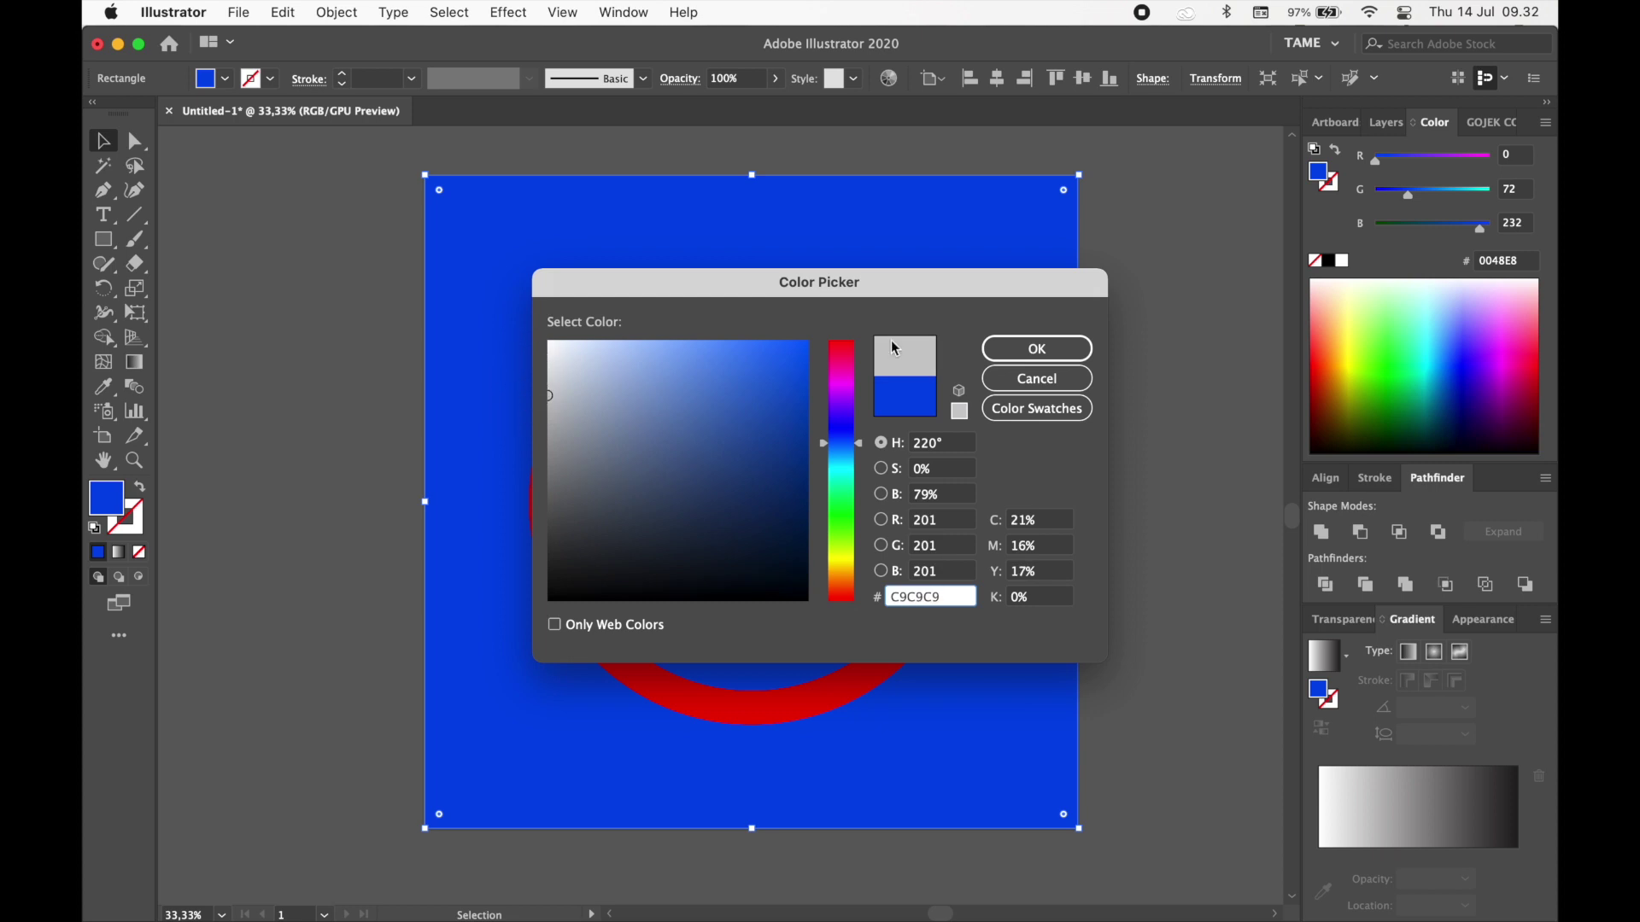
pyautogui.click(1037, 348)
pyautogui.click(1151, 349)
pyautogui.press('super+z')
pyautogui.press('super+z')
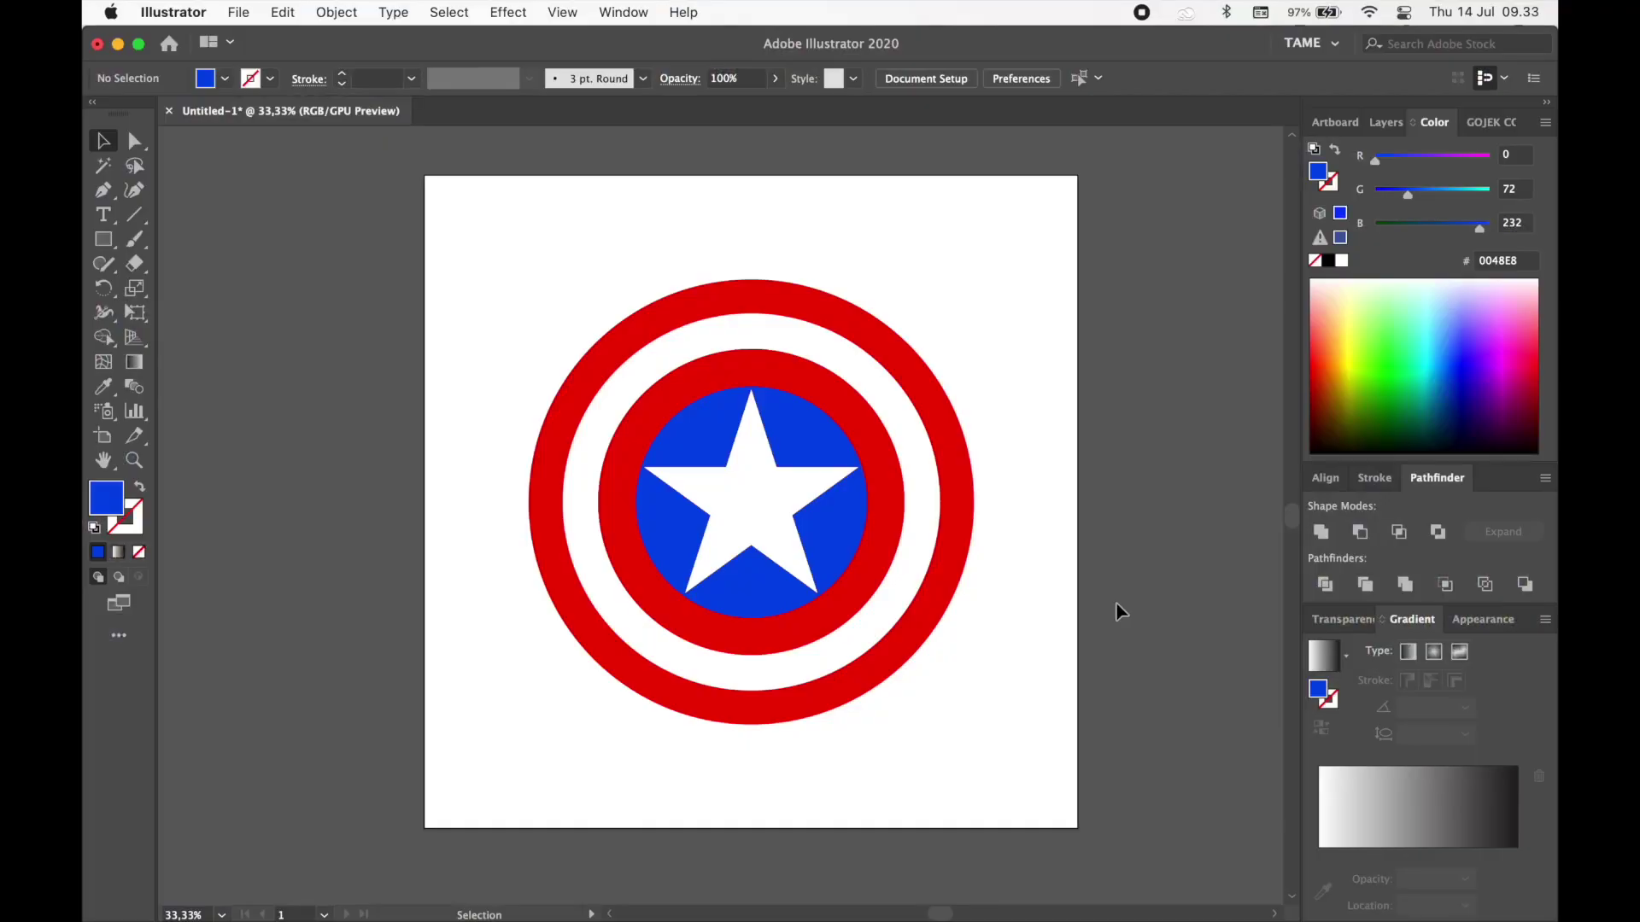
# Step: Move the whole shield onto the pasteboard to reveal its white gaps as transparent cutouts
pyautogui.moveTo(1117, 604); pyautogui.dragTo(390, 313)
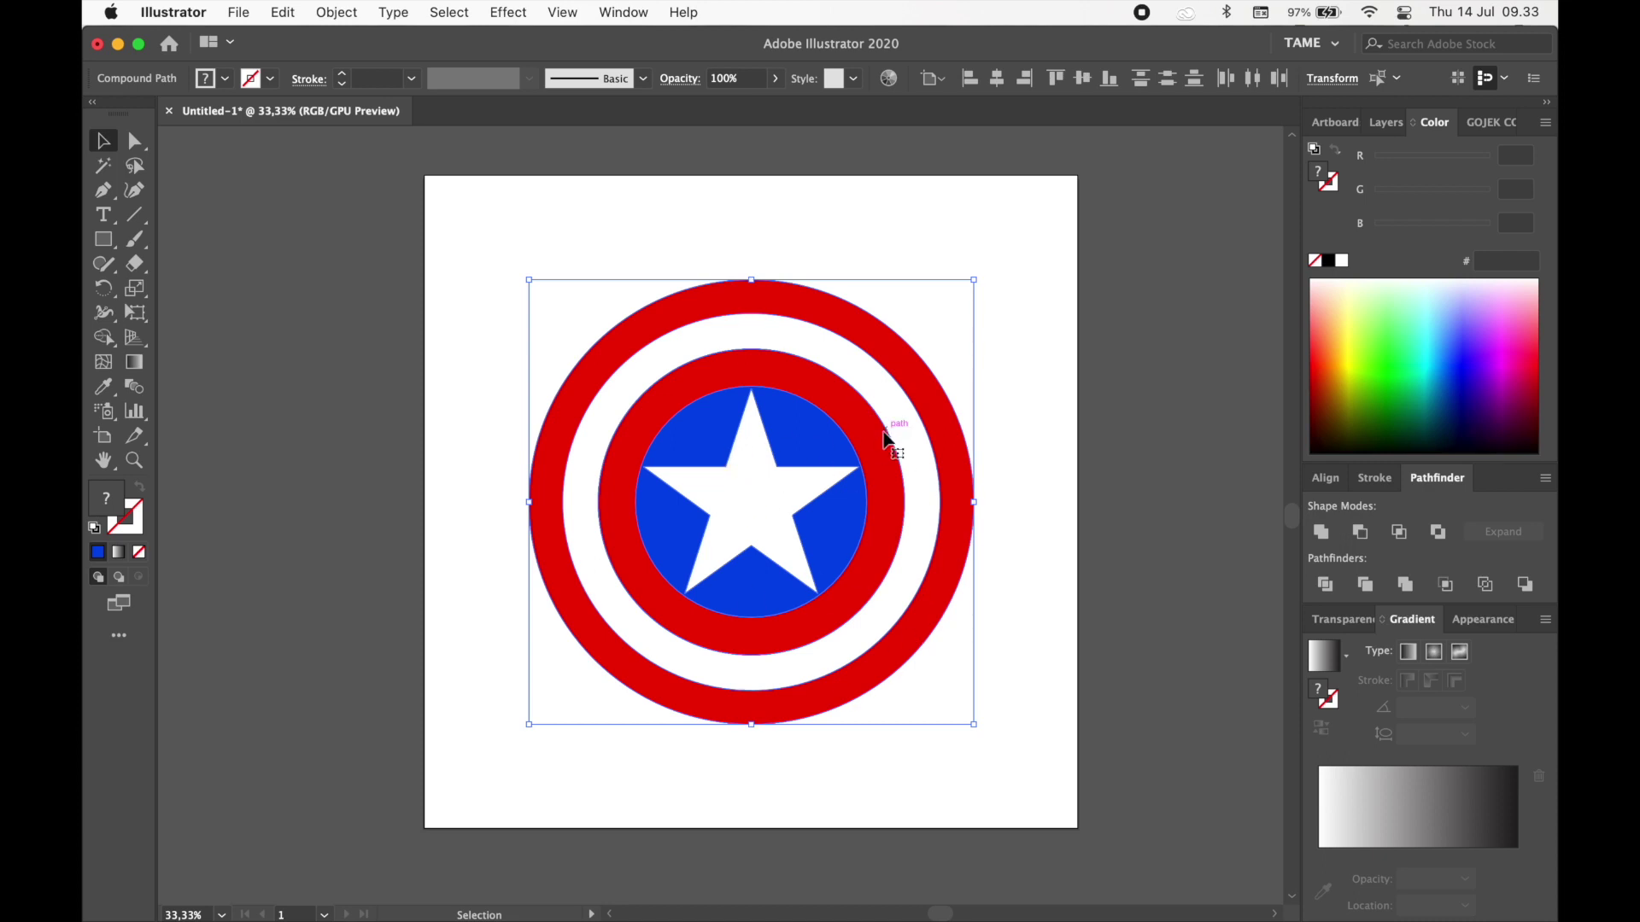
pyautogui.moveTo(887, 476); pyautogui.dragTo(398, 471)
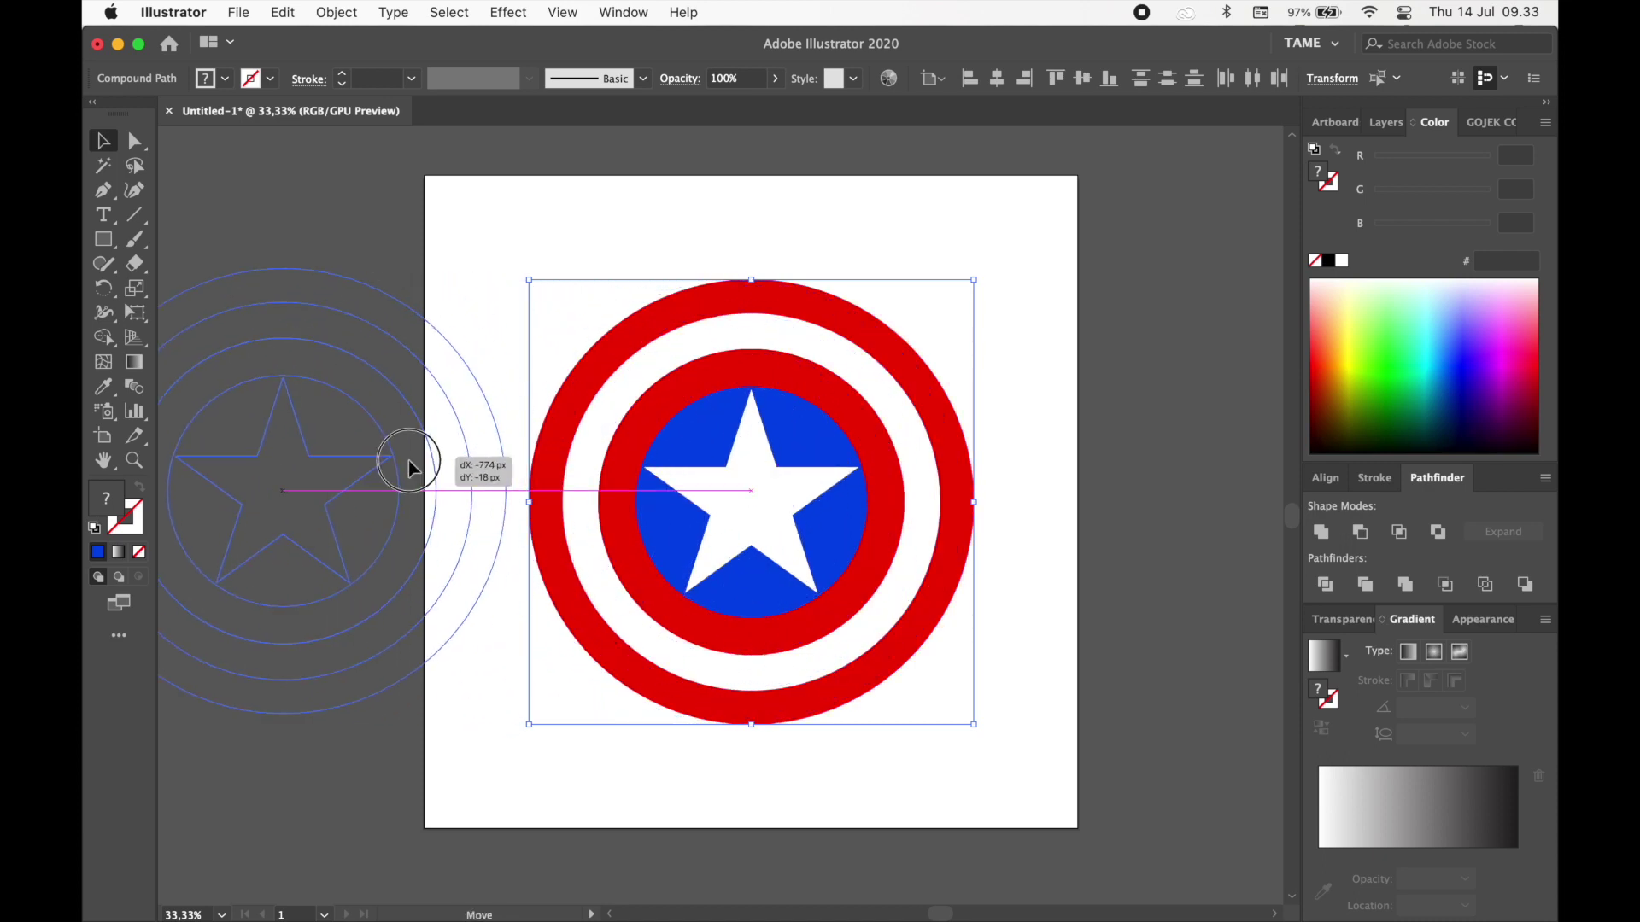
pyautogui.hscroll(-10, 636, 443)
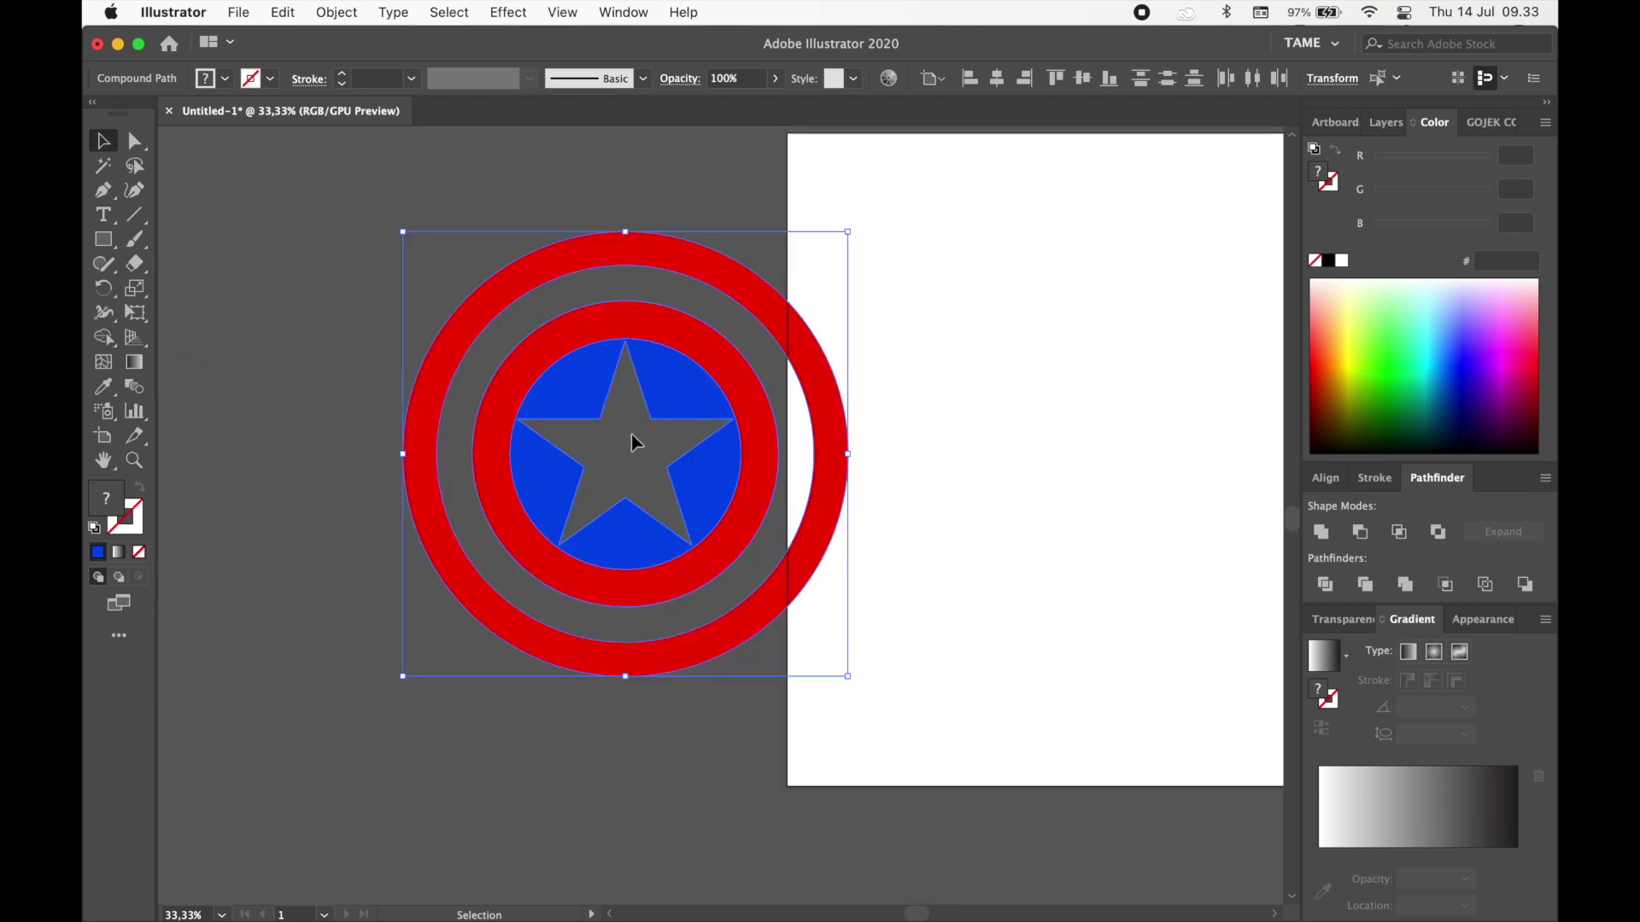
pyautogui.moveTo(709, 461); pyautogui.dragTo(606, 429)
pyautogui.click(910, 405)
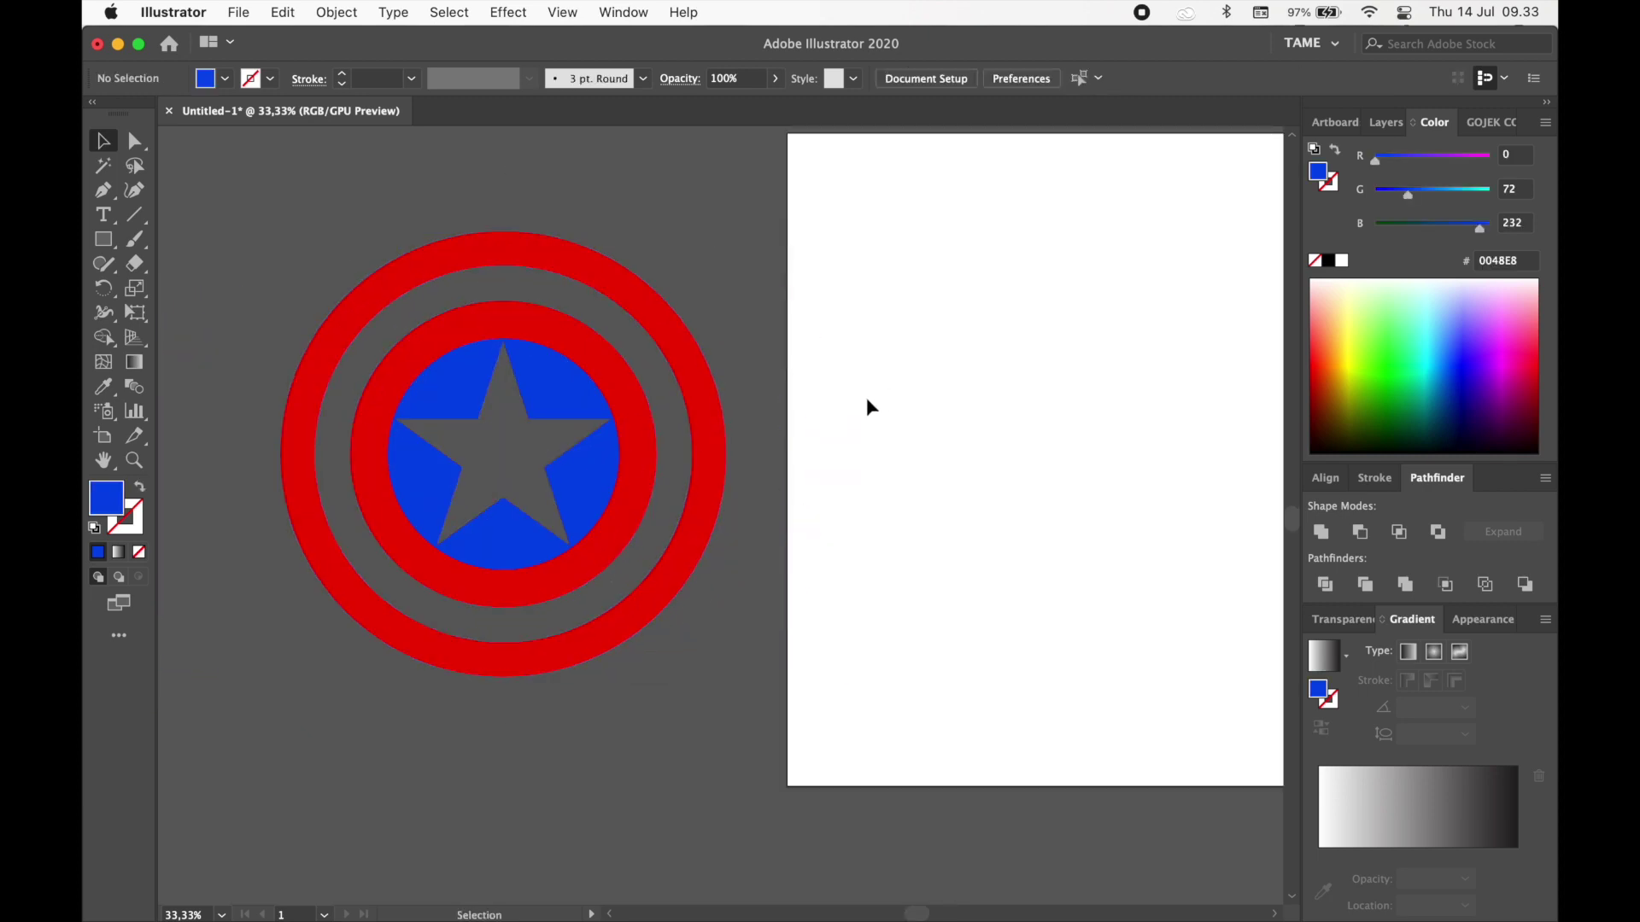
pyautogui.scroll(5, 862, 401)
pyautogui.hscroll(5, 862, 401)
pyautogui.scroll(-2, 861, 406)
# Step: Bring the shield back and snap it to the exact centre of the artboard
pyautogui.moveTo(481, 409); pyautogui.dragTo(602, 415)
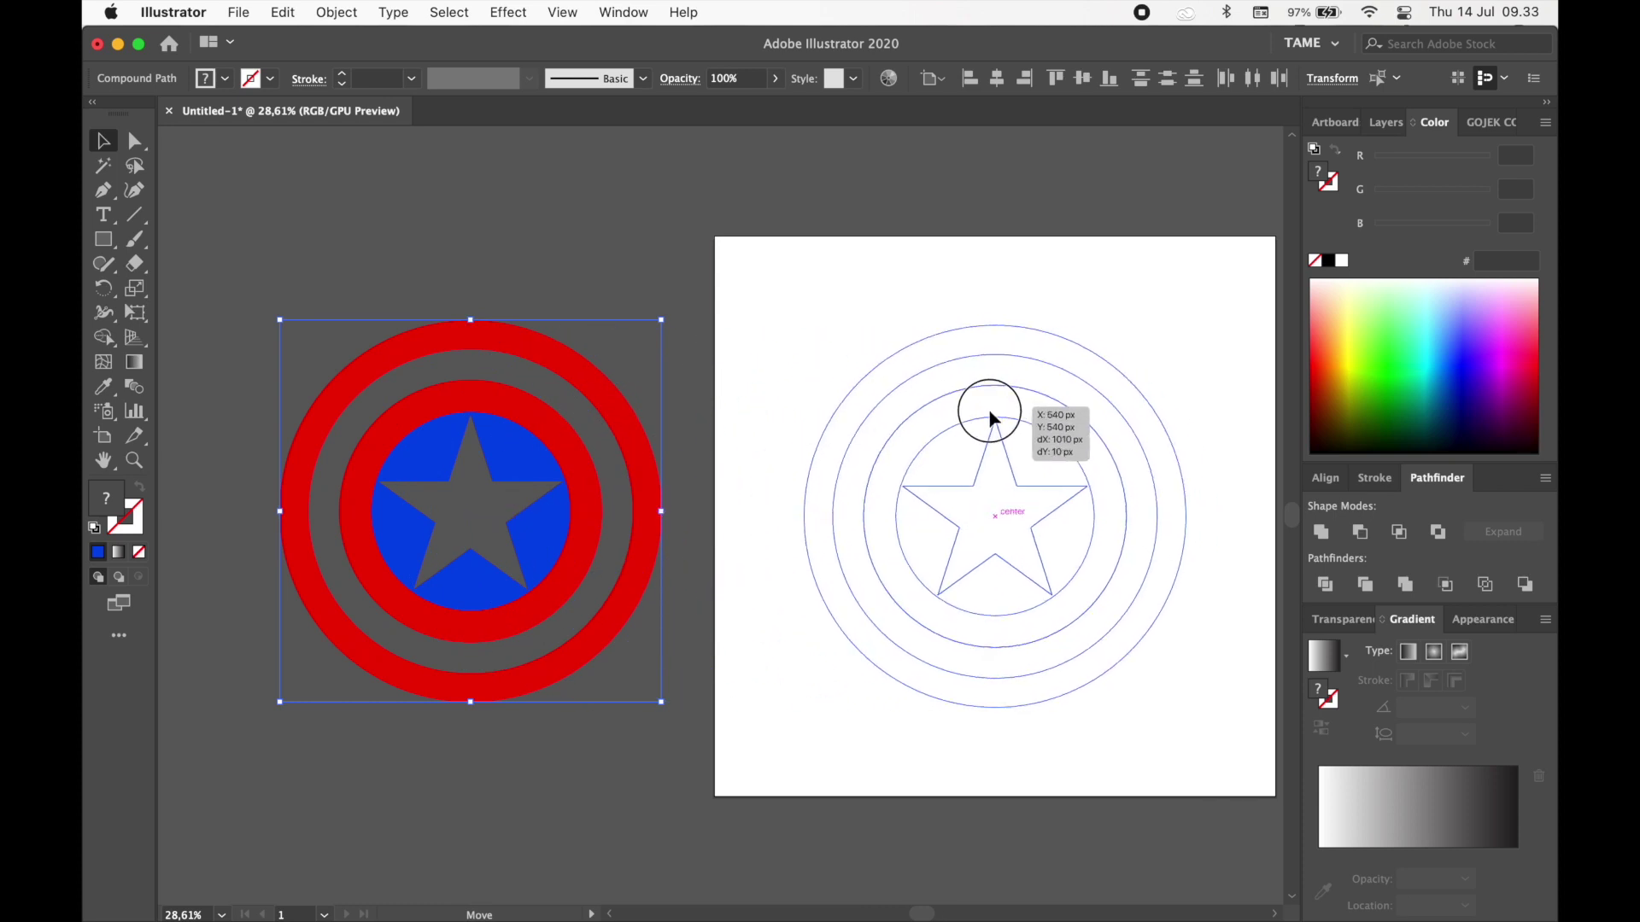
pyautogui.moveTo(602, 415); pyautogui.dragTo(1006, 416)
pyautogui.click(1083, 282)
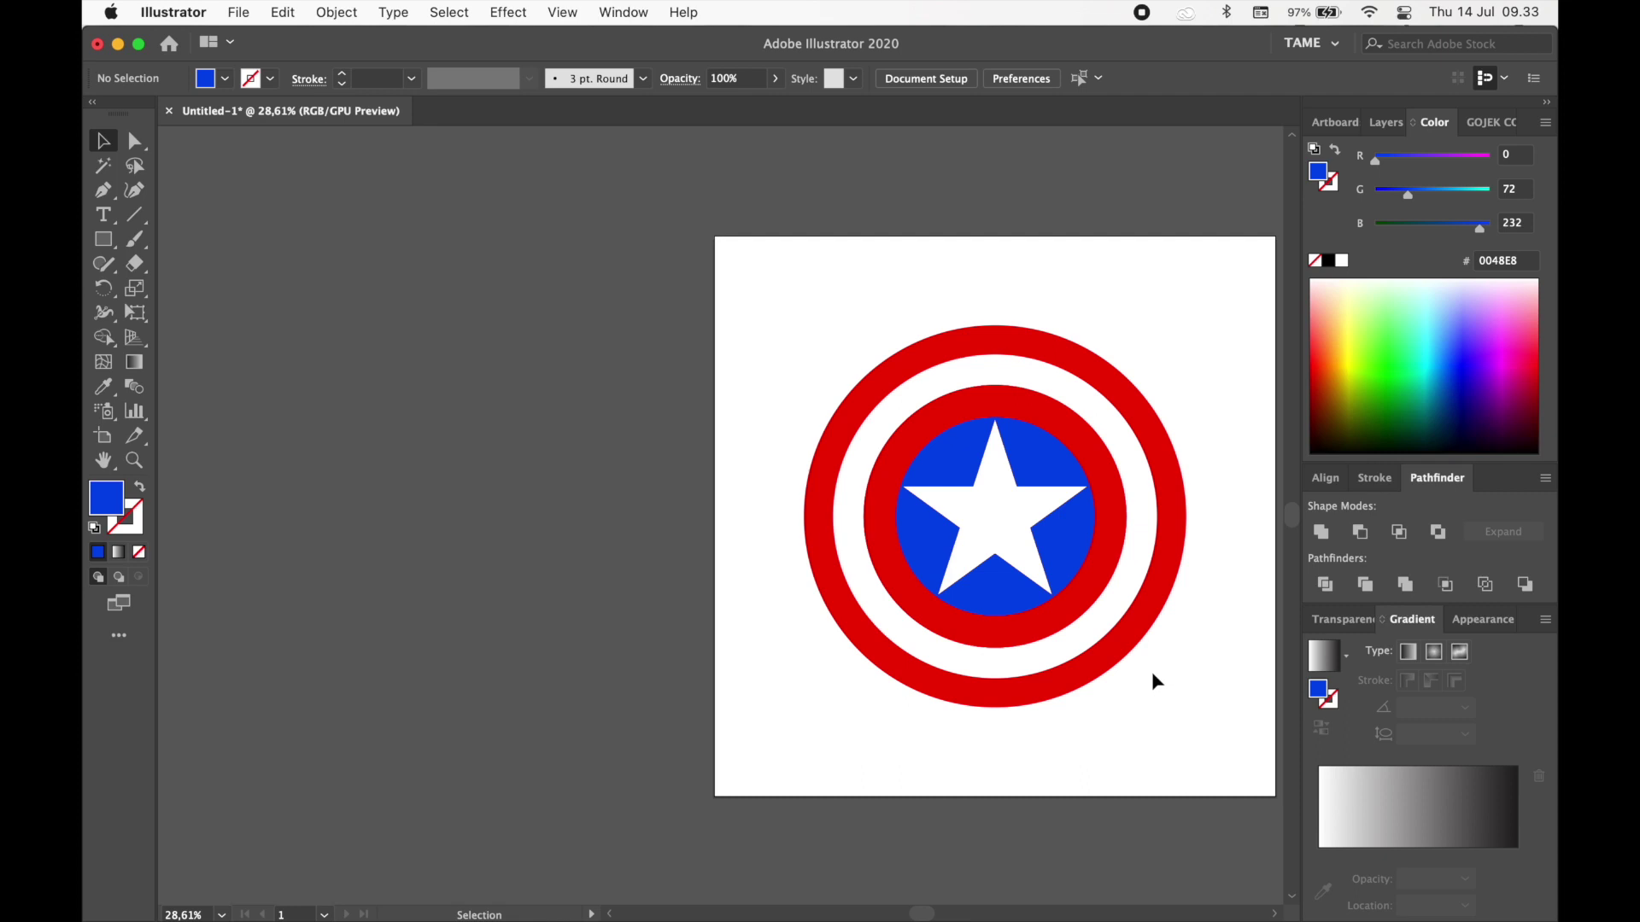
pyautogui.hscroll(5, 1141, 668)
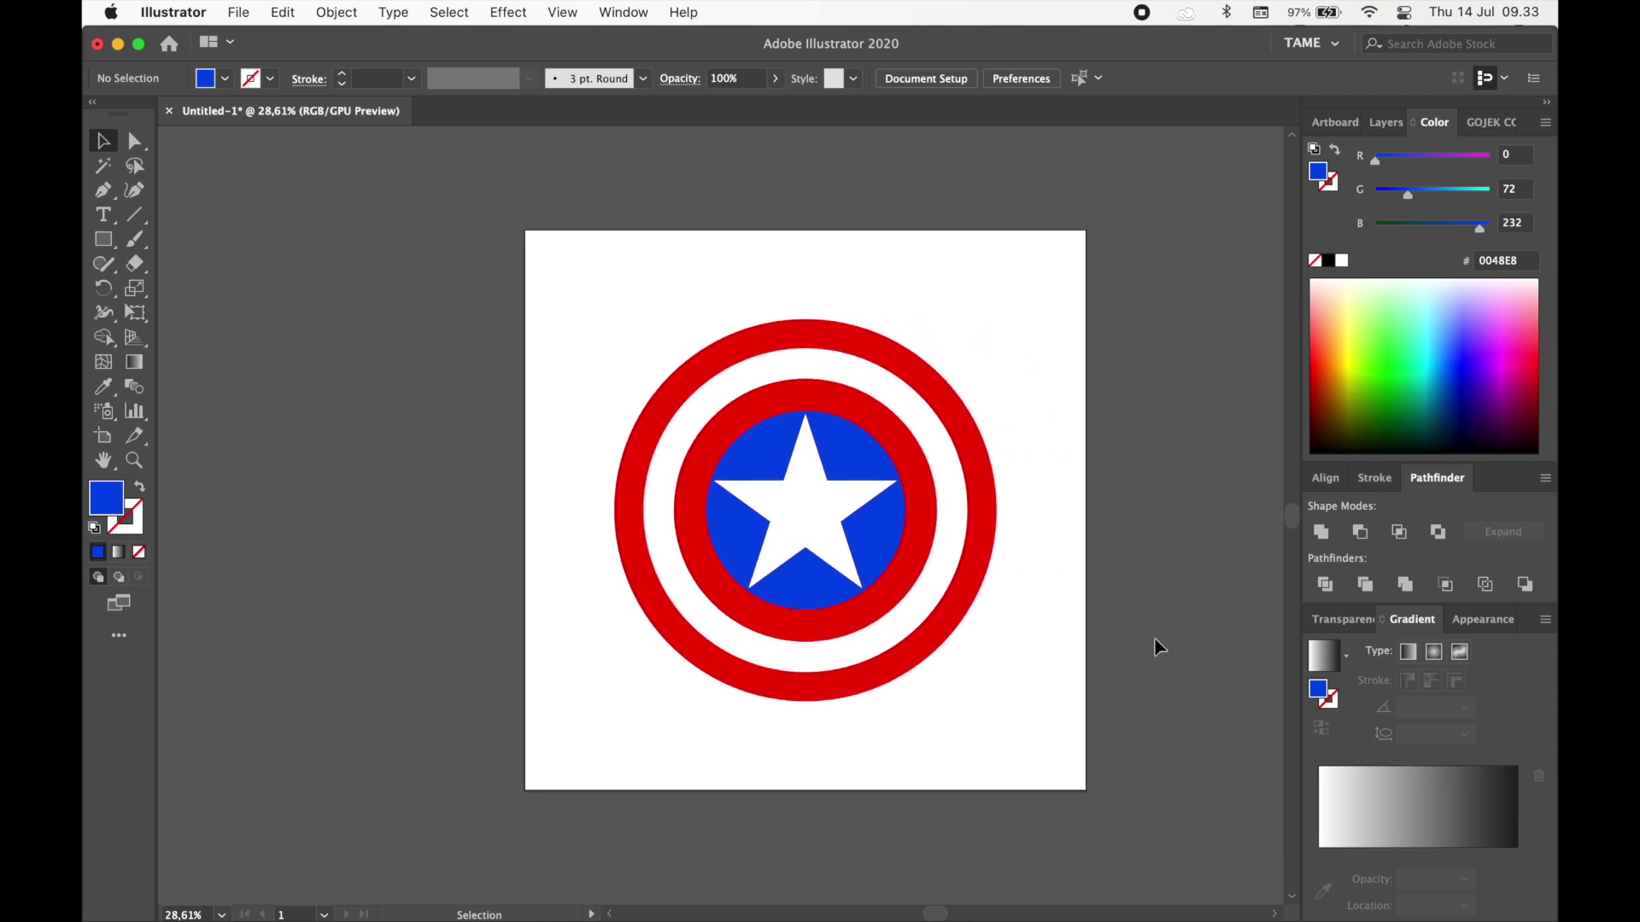